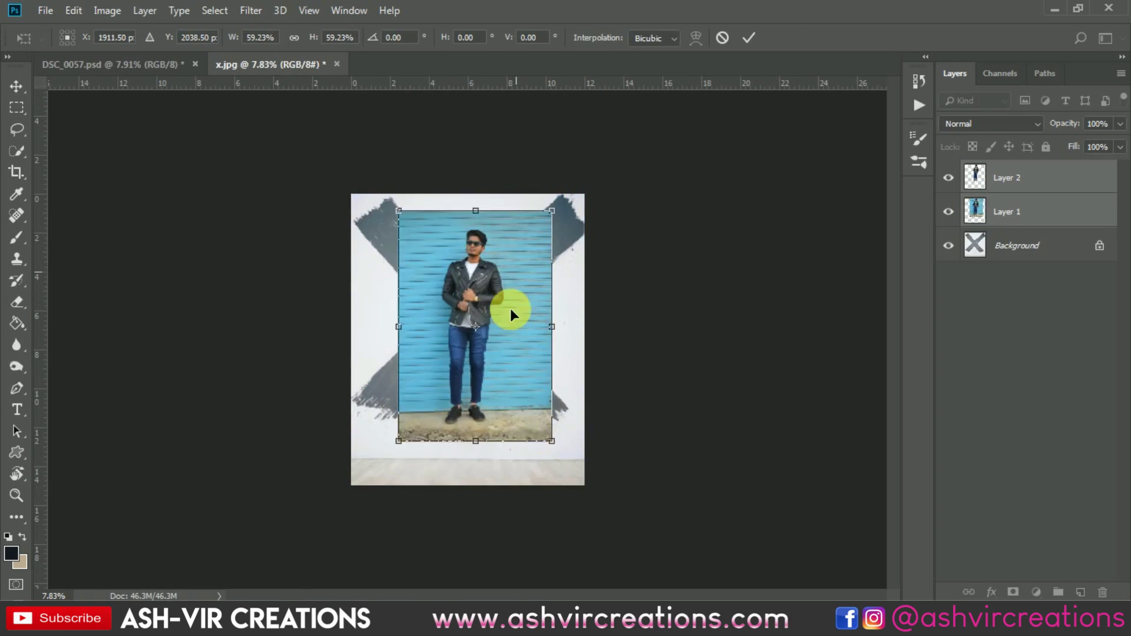
Step: Duplicate Layer 1, hide the original, and mask Layer 1 copy around the shoe edge
{"action": "scroll", "coordinate": [506, 412], "scroll_direction": "up", "scroll_amount": 2}
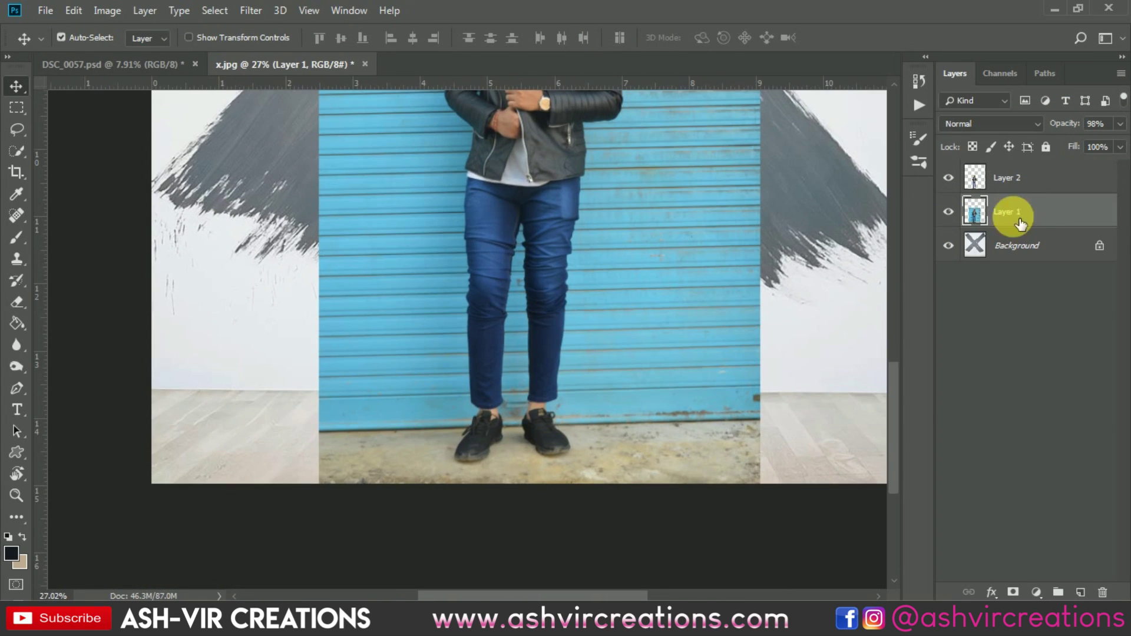
{"action": "key", "text": "ctrl+j"}
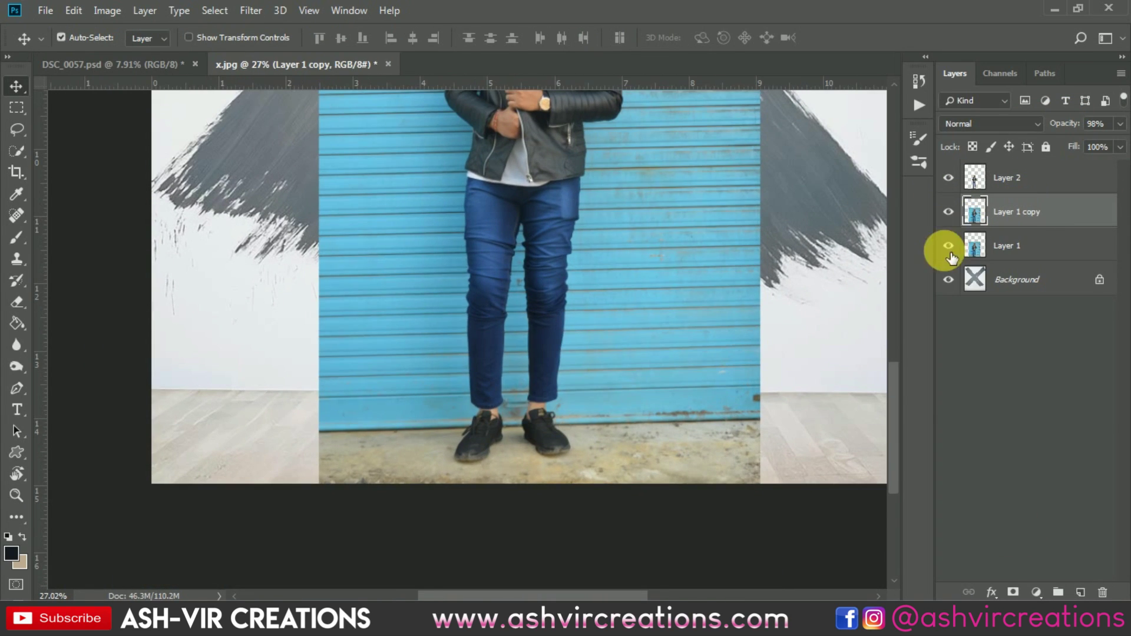
{"action": "left_click", "coordinate": [948, 245]}
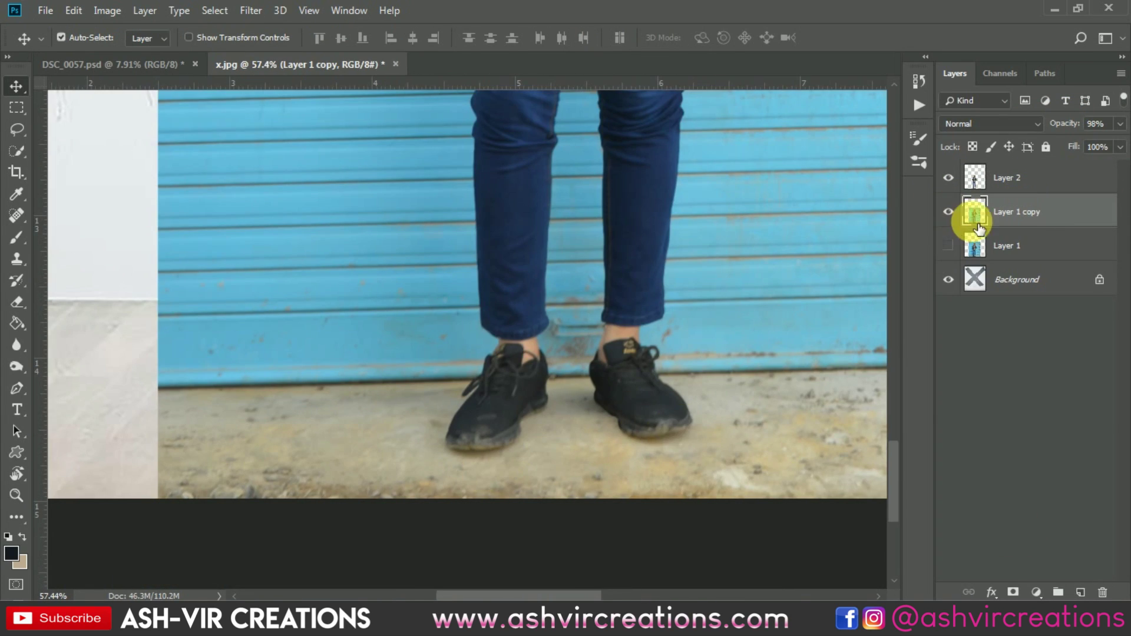
{"action": "key", "text": "l"}
{"action": "left_click", "coordinate": [1013, 592]}
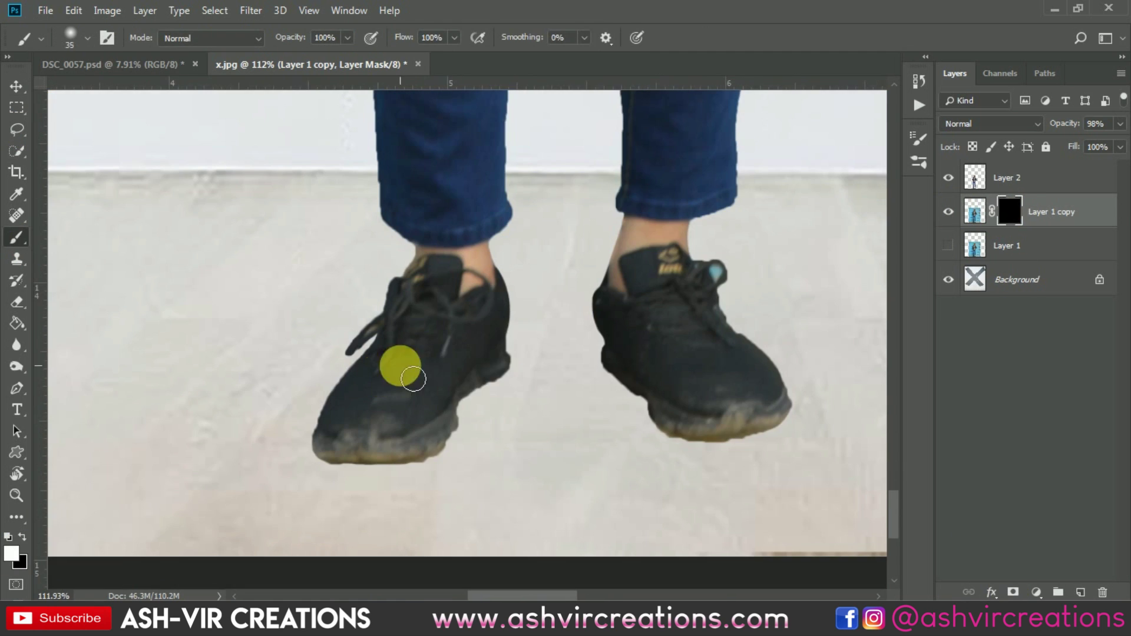
{"action": "scroll", "coordinate": [445, 359], "scroll_direction": "up", "scroll_amount": 5}
{"action": "left_click_drag", "start_coordinate": [580, 306], "coordinate": [687, 399]}
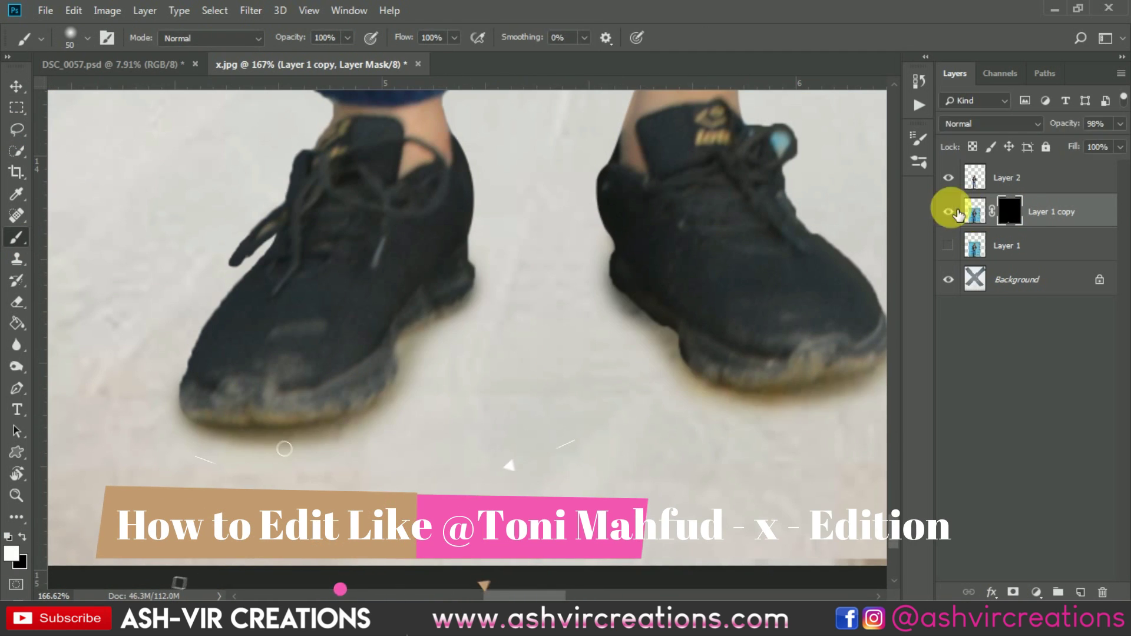
Step: Apply Levels to the Layer 1 copy mask, checking the jacket hem, face and feet
{"action": "key", "text": "ctrl+l"}
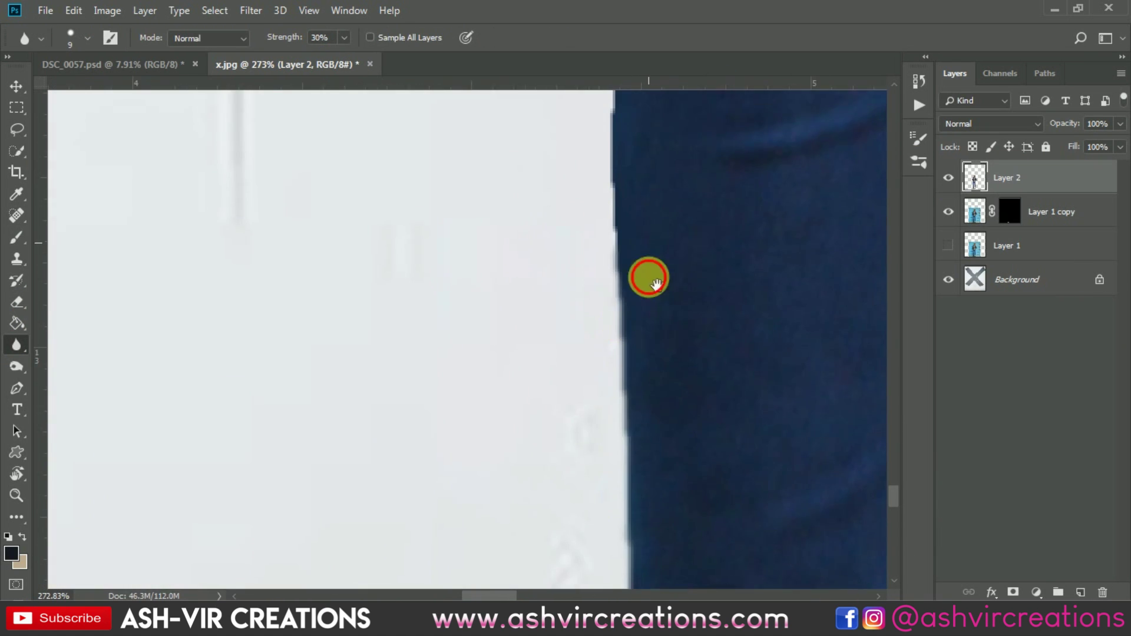
{"action": "left_click_drag", "start_coordinate": [656, 284], "coordinate": [525, 436]}
{"action": "mouse_move", "coordinate": [770, 303]}
{"action": "left_mouse_down"}
{"action": "mouse_move", "coordinate": [550, 353]}
{"action": "mouse_move", "coordinate": [520, 171]}
{"action": "mouse_move", "coordinate": [619, 247]}
{"action": "mouse_move", "coordinate": [611, 450]}
{"action": "mouse_move", "coordinate": [568, 209]}
{"action": "mouse_move", "coordinate": [616, 312]}
{"action": "mouse_move", "coordinate": [292, 400]}
{"action": "mouse_move", "coordinate": [369, 504]}
{"action": "mouse_move", "coordinate": [677, 212]}
{"action": "mouse_move", "coordinate": [547, 318]}
{"action": "mouse_move", "coordinate": [558, 346]}
{"action": "mouse_move", "coordinate": [578, 247]}
{"action": "mouse_move", "coordinate": [320, 384]}
{"action": "mouse_move", "coordinate": [572, 466]}
{"action": "mouse_move", "coordinate": [583, 263]}
{"action": "mouse_move", "coordinate": [662, 298]}
{"action": "mouse_move", "coordinate": [661, 462]}
{"action": "mouse_move", "coordinate": [578, 177]}
{"action": "left_mouse_up"}
{"action": "scroll", "coordinate": [578, 177], "scroll_direction": "down", "scroll_amount": 5}
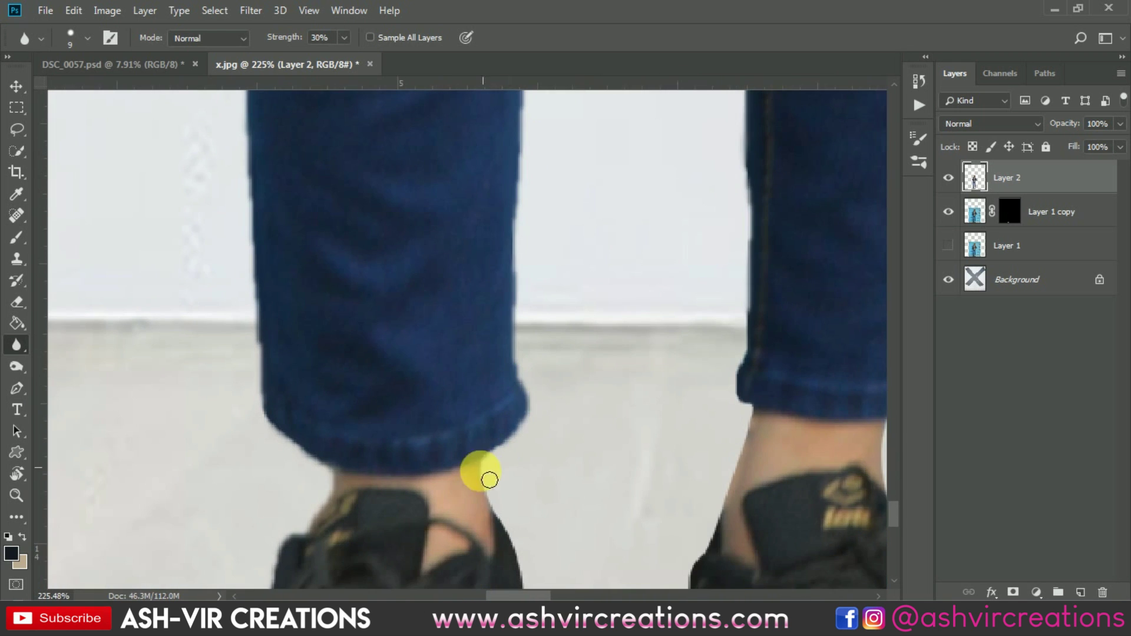
{"action": "left_click_drag", "start_coordinate": [747, 473], "coordinate": [747, 197]}
{"action": "scroll", "coordinate": [308, 240], "scroll_direction": "down", "scroll_amount": 3}
{"action": "key", "text": "ctrl+0"}
Step: Duplicate the cut-out man layer and flip the copy into a reflection
{"action": "key", "text": "v"}
{"action": "key", "text": "ctrl+j"}
{"action": "key", "text": "ctrl+t"}
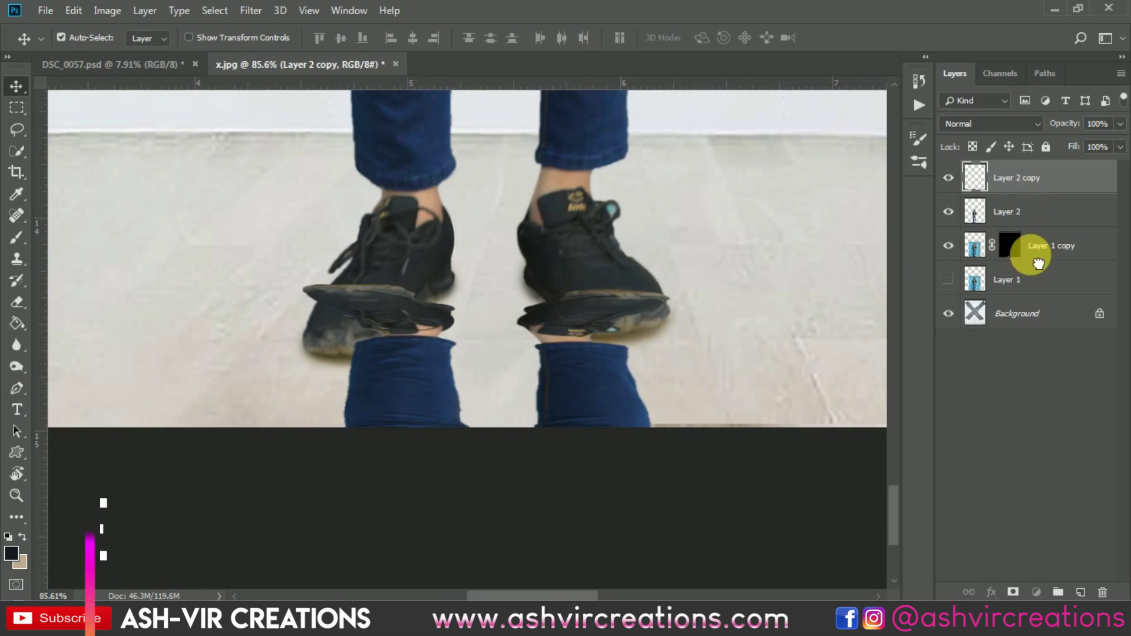
{"action": "scroll", "coordinate": [619, 157], "scroll_direction": "down", "scroll_amount": 3}
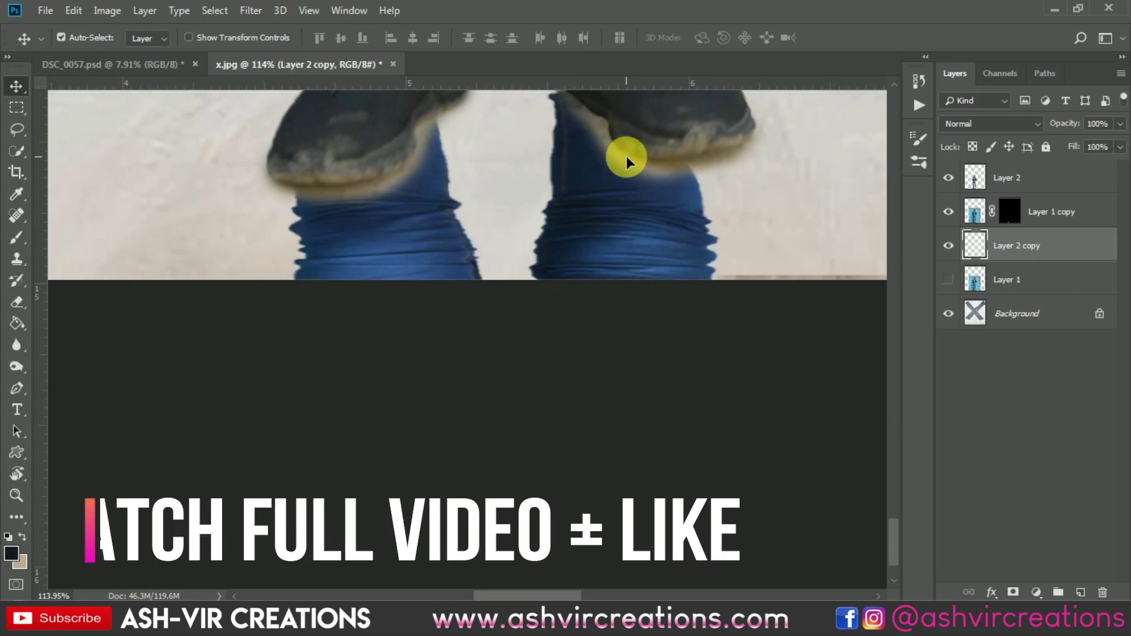
{"action": "key", "text": "Return"}
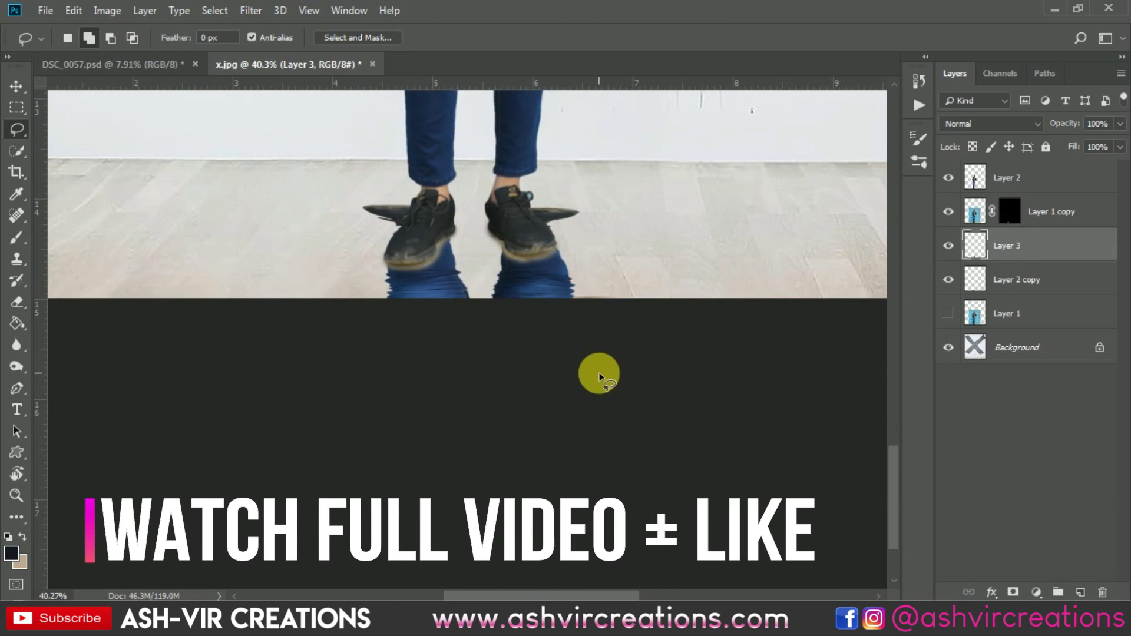
Step: Rotate the Layer 3 shoe reflection slightly and erase its excess
{"action": "key", "text": "ctrl+t"}
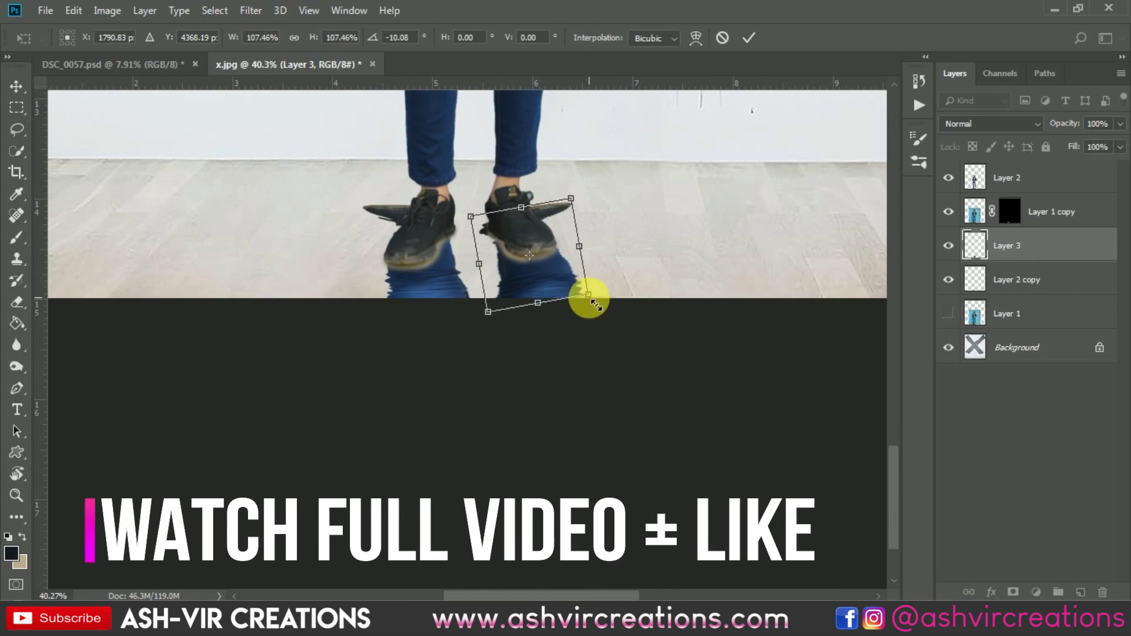
{"action": "left_click_drag", "start_coordinate": [581, 295], "coordinate": [521, 254]}
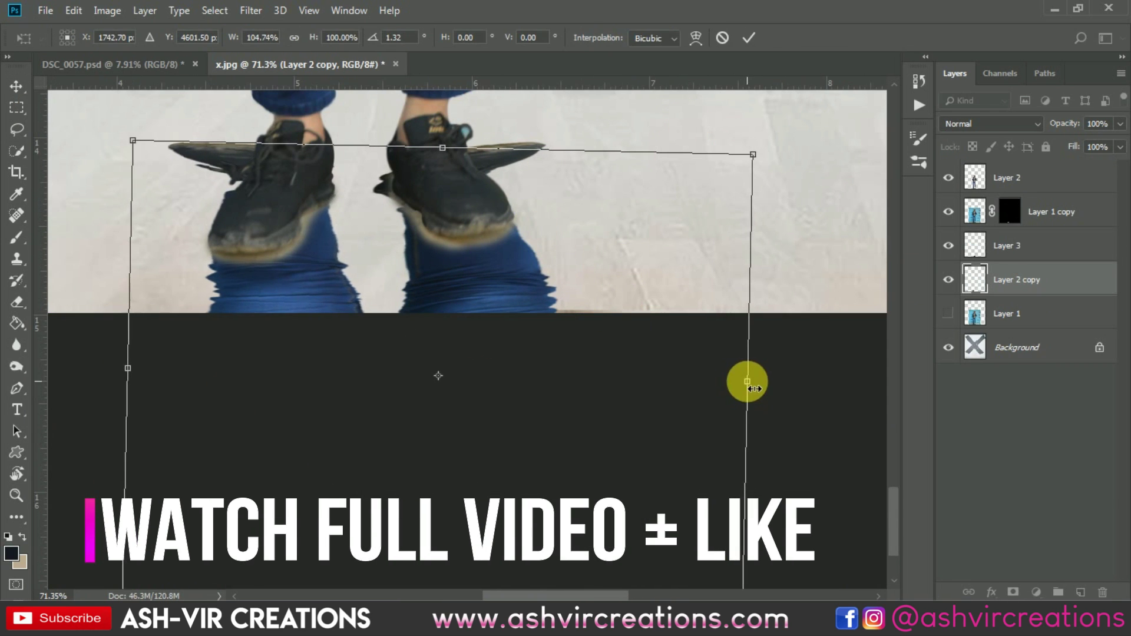
{"action": "key", "text": "Return"}
{"action": "key", "text": "e"}
{"action": "mouse_move", "coordinate": [349, 170]}
{"action": "left_mouse_down"}
{"action": "mouse_move", "coordinate": [413, 206]}
{"action": "mouse_move", "coordinate": [479, 157]}
{"action": "left_mouse_up"}
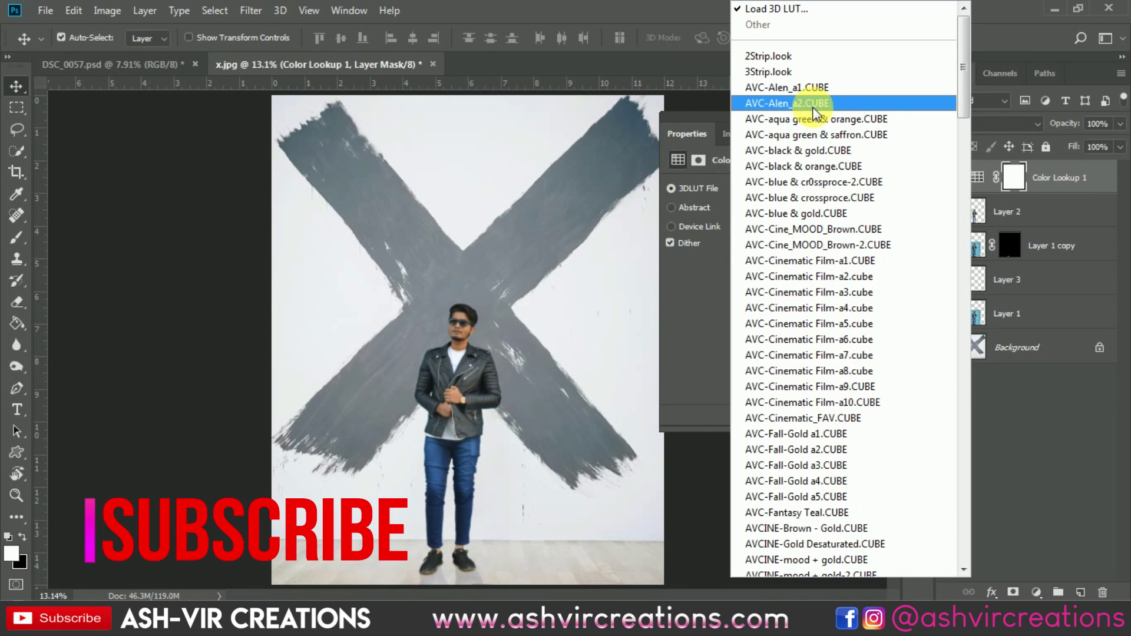
Step: Add the AVC-Alen_a2.CUBE colour lookup, deepen tones with Levels and mute the reds
{"action": "left_click", "coordinate": [814, 108]}
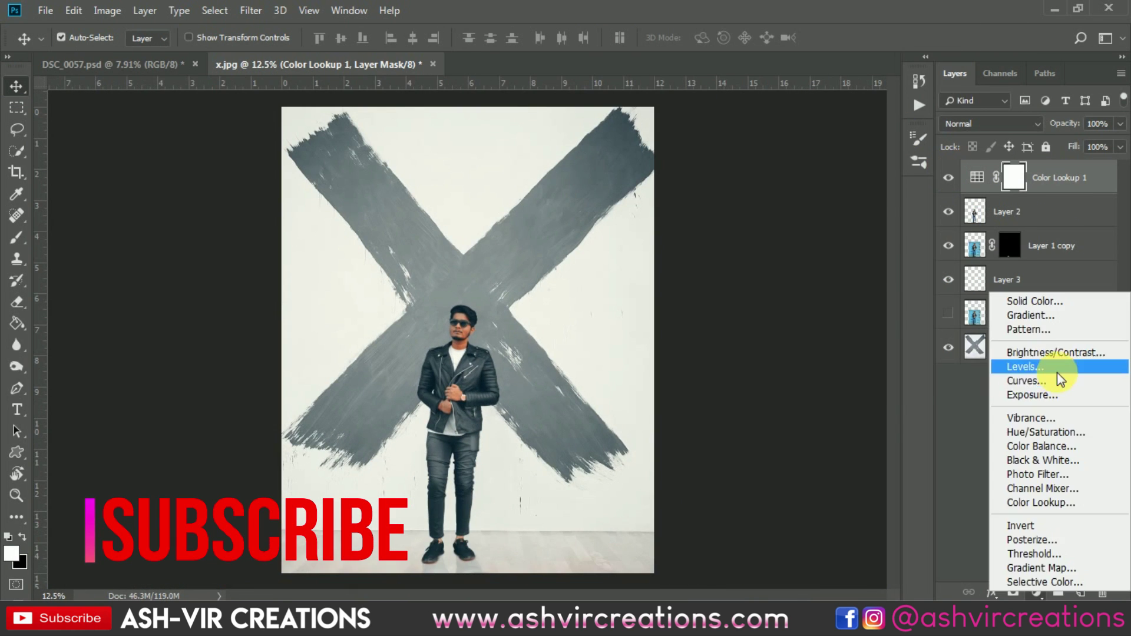
{"action": "left_click", "coordinate": [1099, 369]}
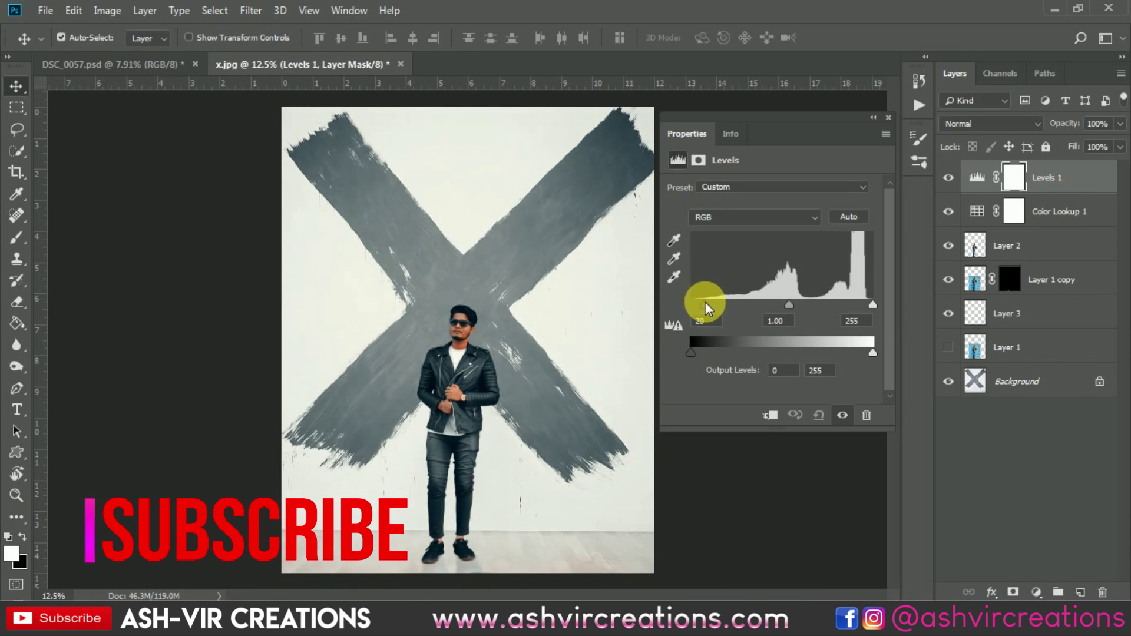
{"action": "left_click_drag", "start_coordinate": [787, 305], "coordinate": [798, 305]}
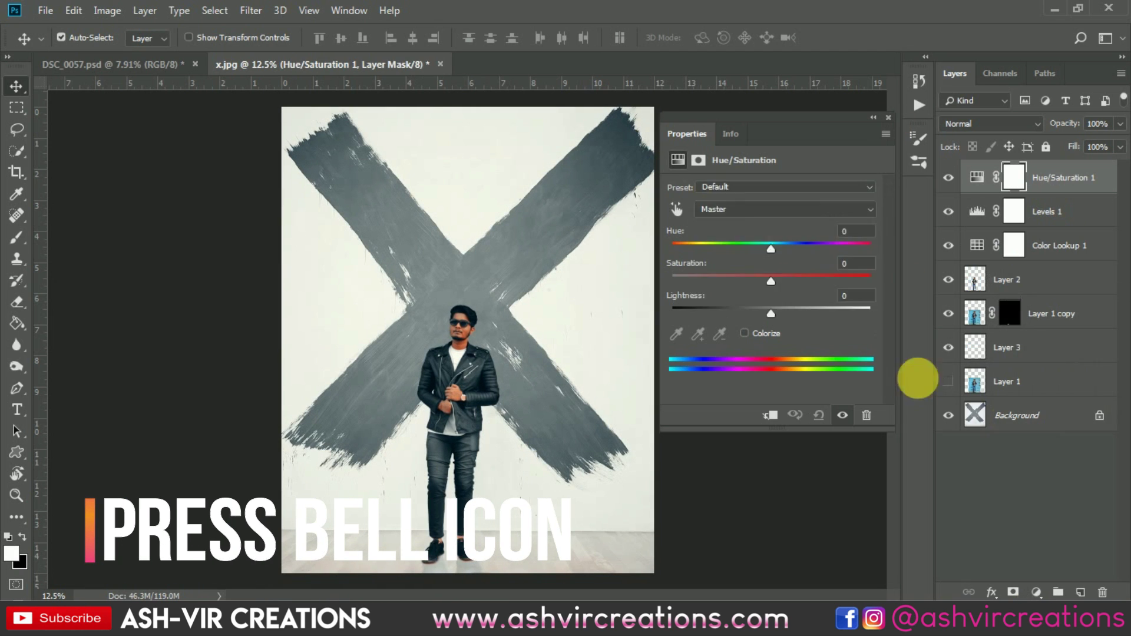
{"action": "left_click_drag", "start_coordinate": [771, 276], "coordinate": [751, 278]}
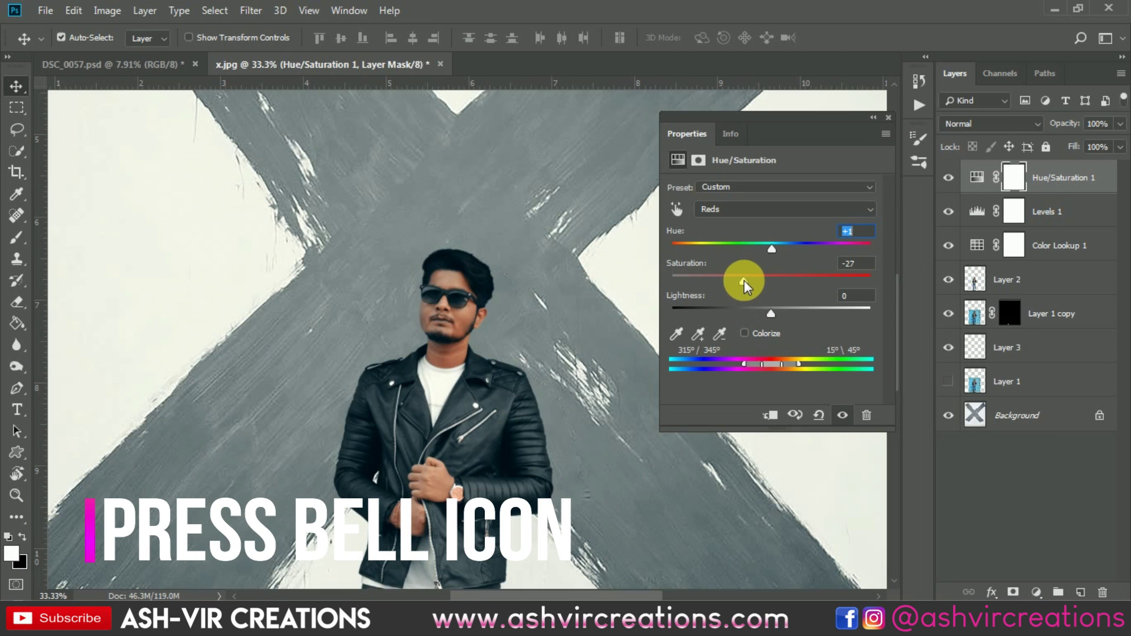
{"action": "left_click_drag", "start_coordinate": [770, 314], "coordinate": [741, 277]}
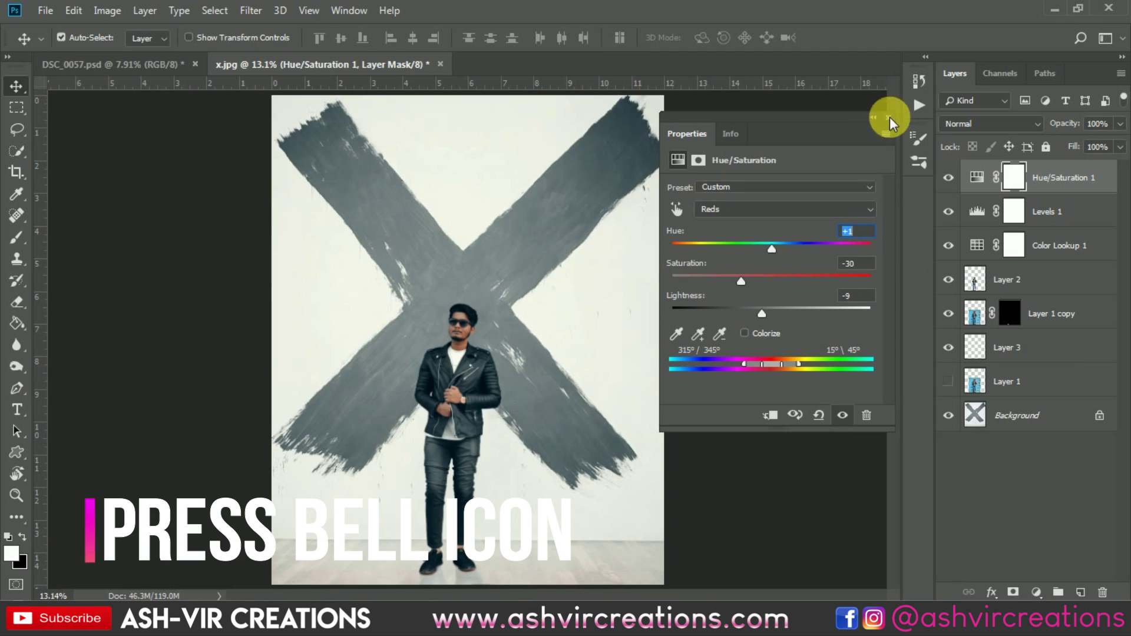
Step: Desaturate Layer 1 copy with Hue/Saturation and select its mask
{"action": "left_click", "coordinate": [890, 116]}
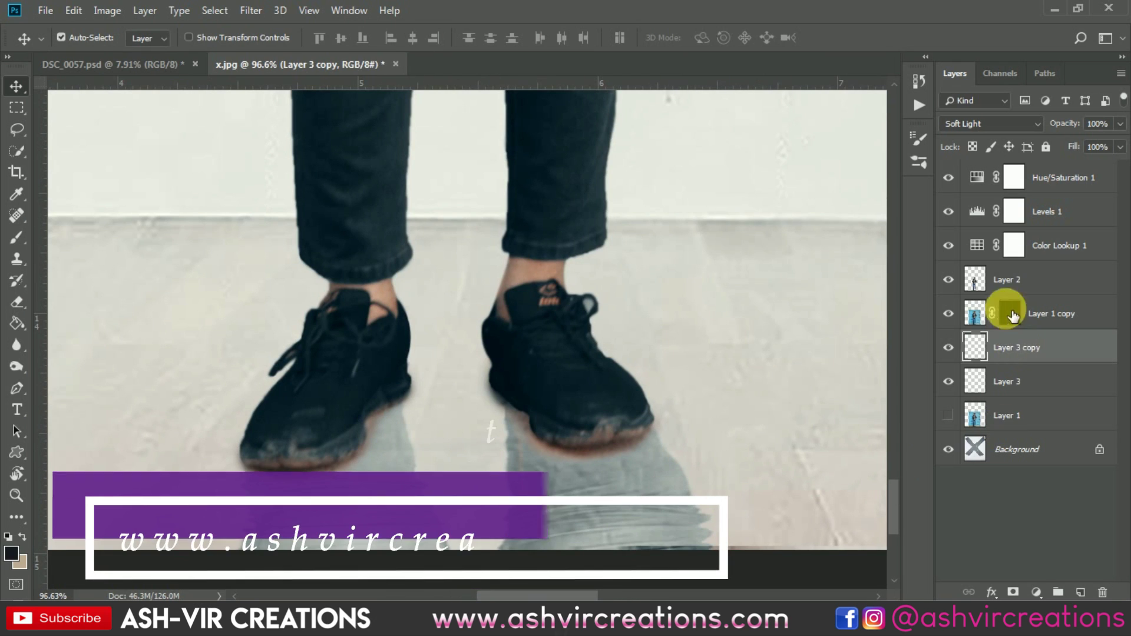
{"action": "key", "text": "ctrl+u"}
{"action": "left_click", "coordinate": [421, 214]}
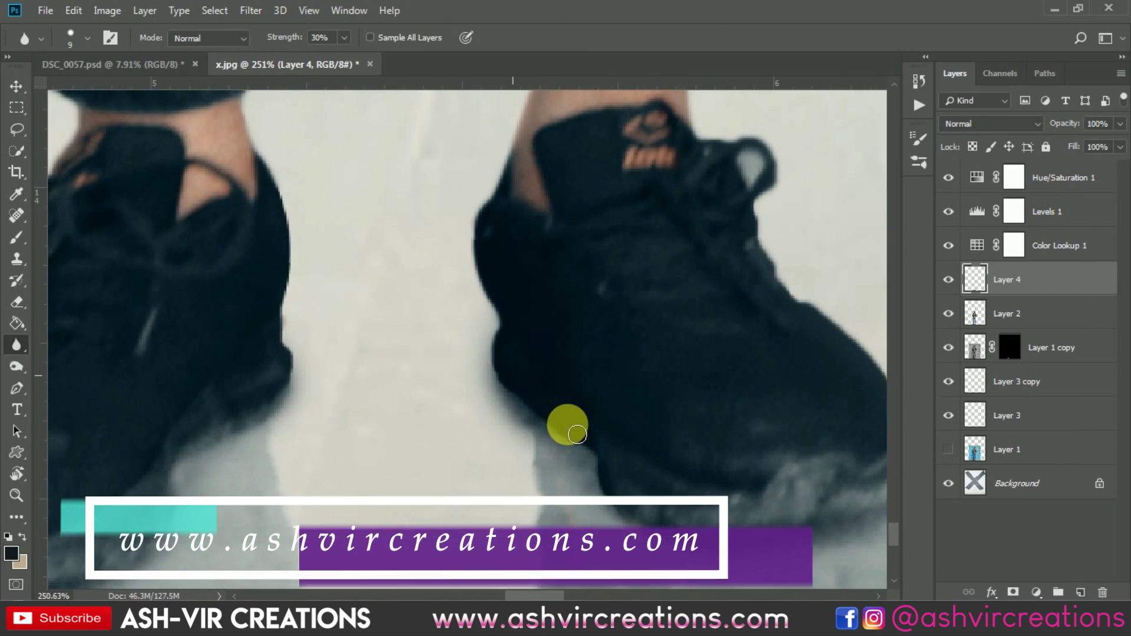
{"action": "left_click", "coordinate": [1010, 346]}
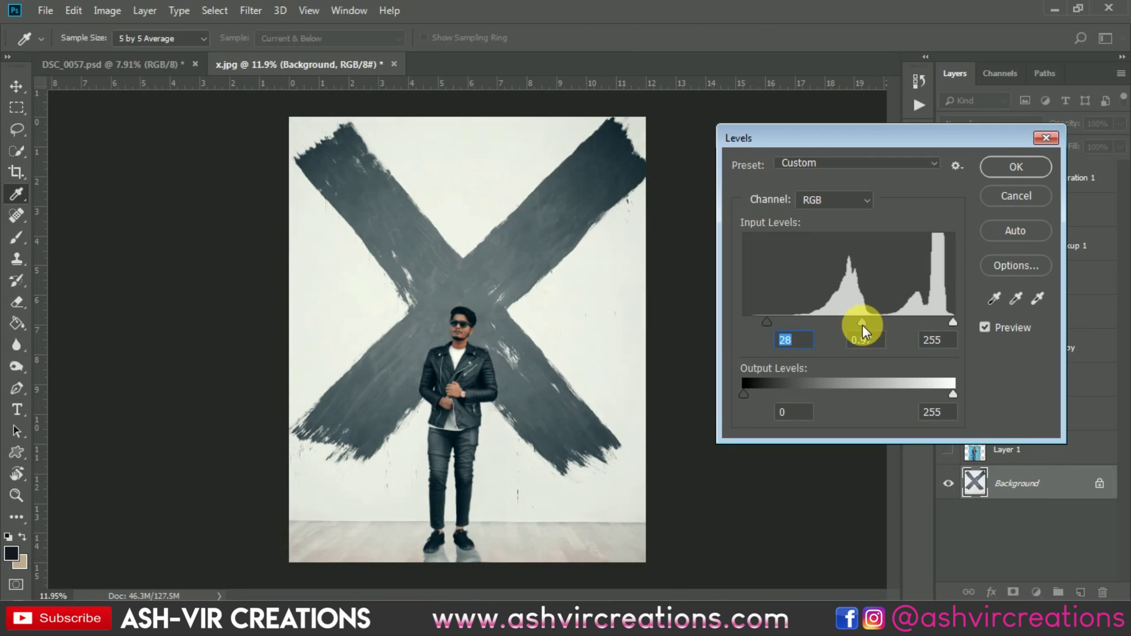
Step: Level the X wall background, unlock it as a layer and merge the visible layers
{"action": "left_click", "coordinate": [984, 327]}
{"action": "double_click", "coordinate": [1015, 475]}
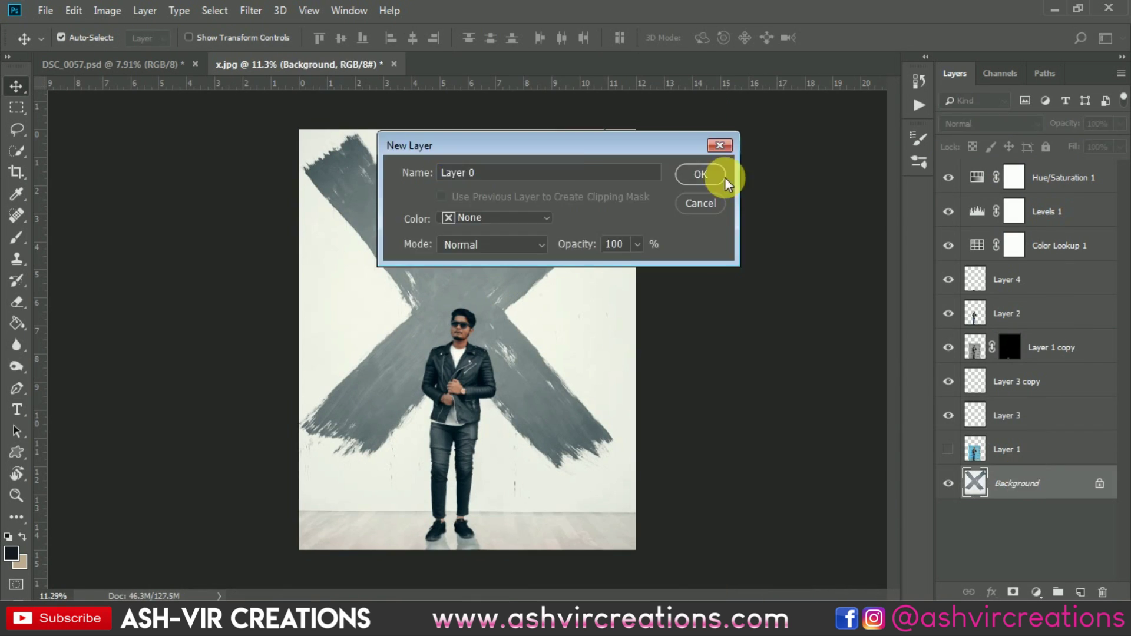
{"action": "left_click", "coordinate": [1030, 449], "text": "shift"}
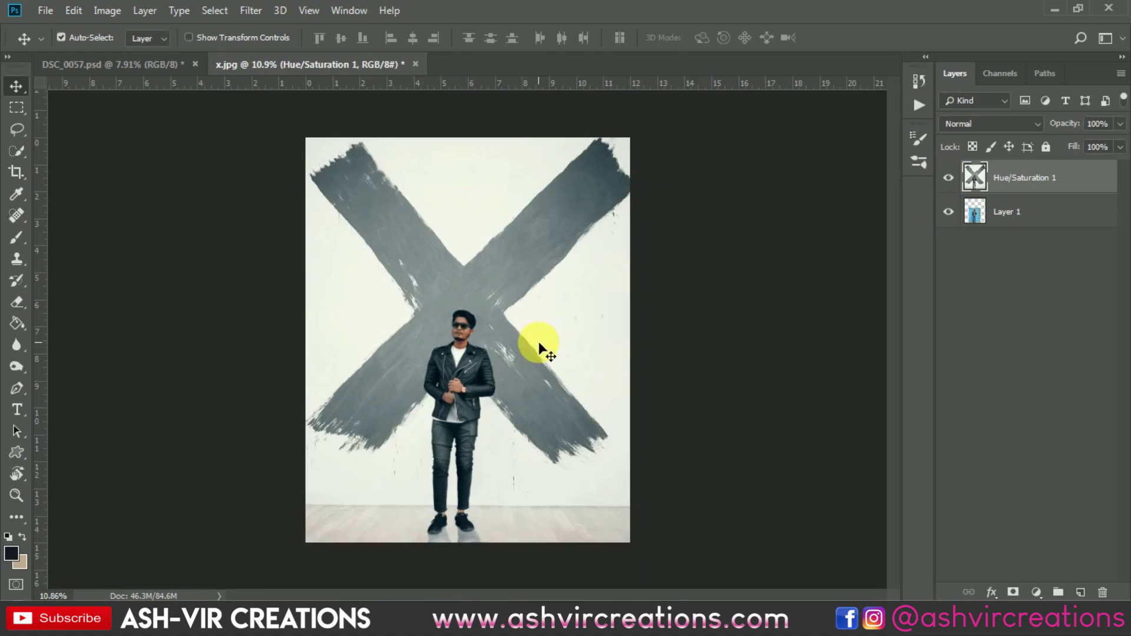
{"action": "scroll", "coordinate": [538, 348], "scroll_direction": "up", "scroll_amount": 5}
{"action": "scroll", "coordinate": [576, 437], "scroll_direction": "down", "scroll_amount": 2}
{"action": "scroll", "coordinate": [443, 471], "scroll_direction": "down", "scroll_amount": 3}
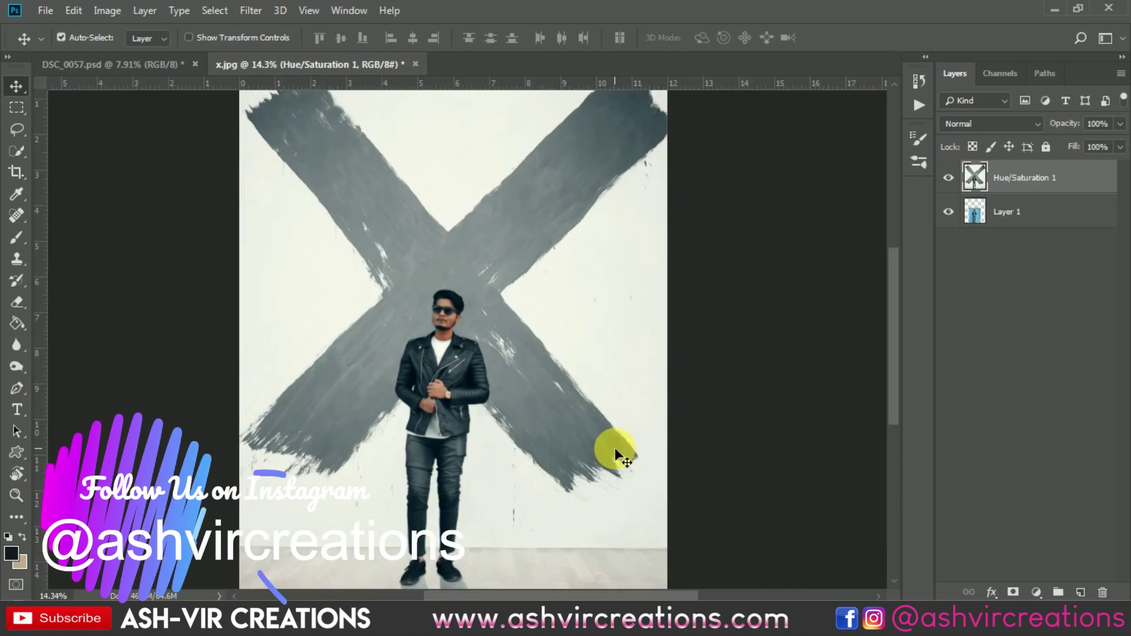
{"action": "scroll", "coordinate": [614, 448], "scroll_direction": "up", "scroll_amount": 2}
{"action": "scroll", "coordinate": [826, 385], "scroll_direction": "down", "scroll_amount": 4}
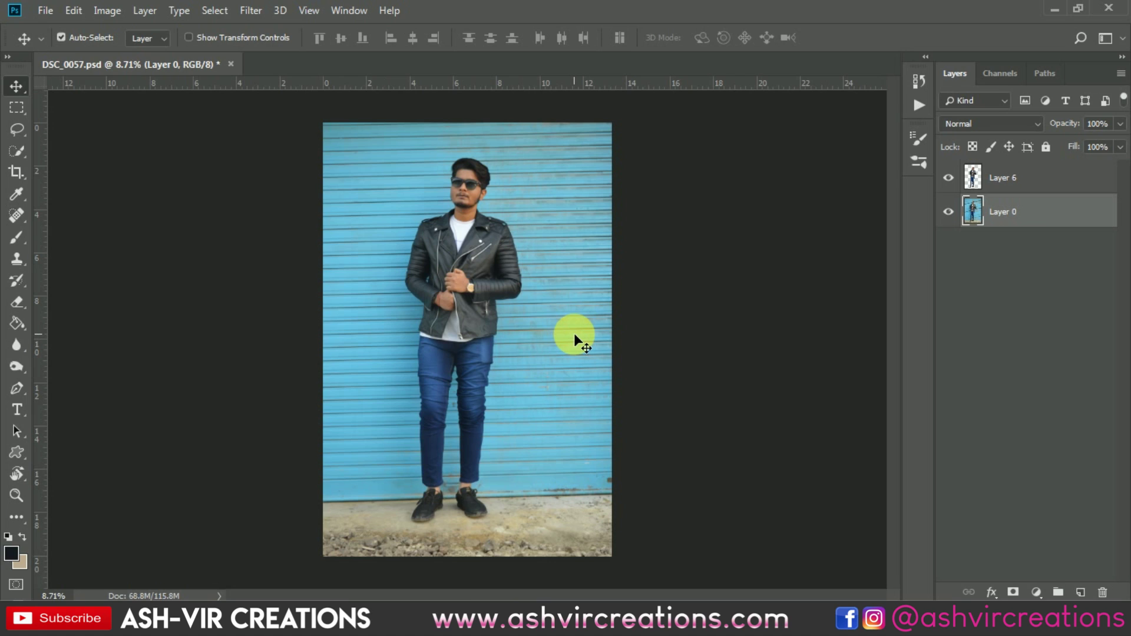
Step: Select the man from collar to jeans with Quick Selection in Add mode and an enlarged brush
{"action": "left_click", "coordinate": [23, 148]}
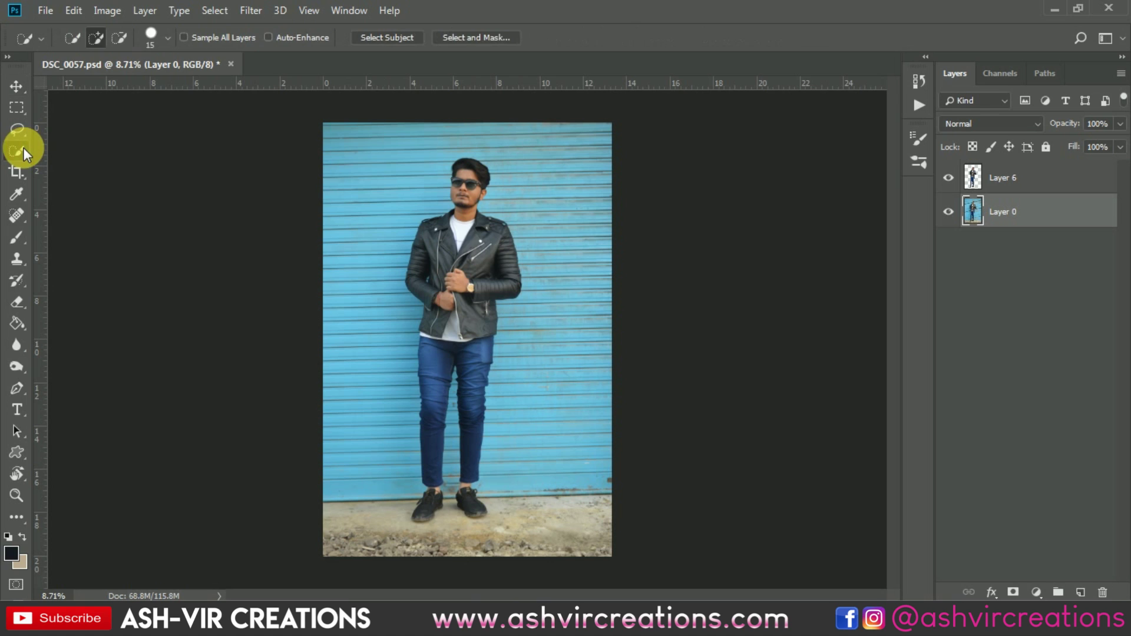
{"action": "left_click", "coordinate": [98, 34]}
{"action": "key", "text": "bracketright"}
{"action": "key", "text": "bracketright"}
{"action": "key", "text": "bracketright"}
{"action": "key", "text": "bracketright"}
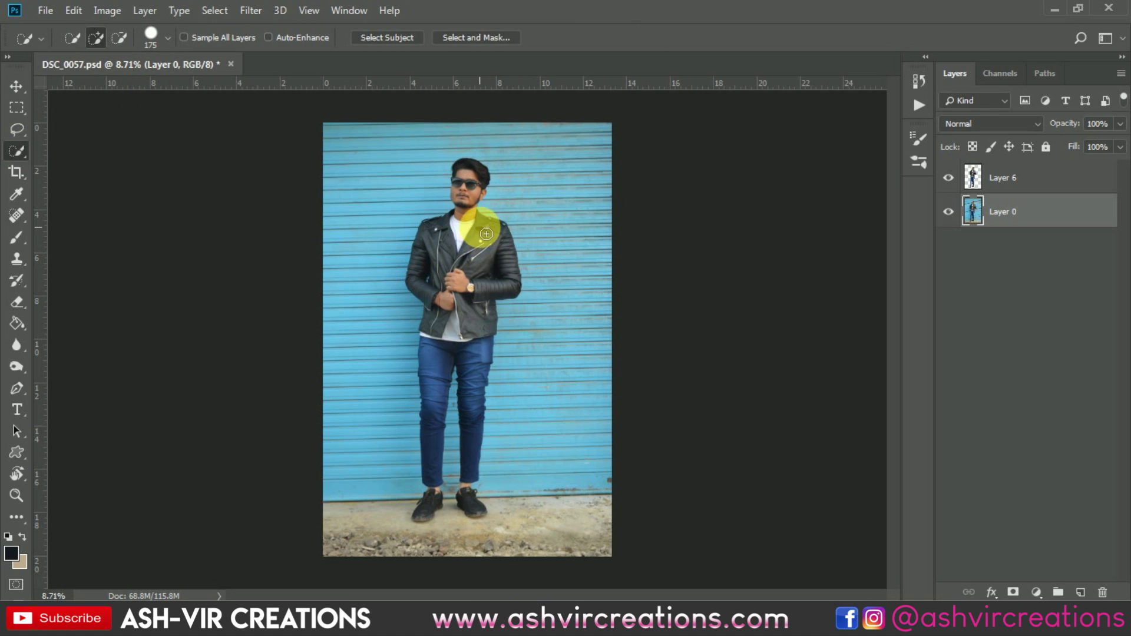
{"action": "mouse_move", "coordinate": [460, 250]}
{"action": "left_mouse_down"}
{"action": "mouse_move", "coordinate": [456, 433]}
{"action": "mouse_move", "coordinate": [476, 411]}
{"action": "mouse_move", "coordinate": [462, 194]}
{"action": "mouse_move", "coordinate": [473, 182]}
{"action": "mouse_move", "coordinate": [450, 182]}
{"action": "left_mouse_up"}
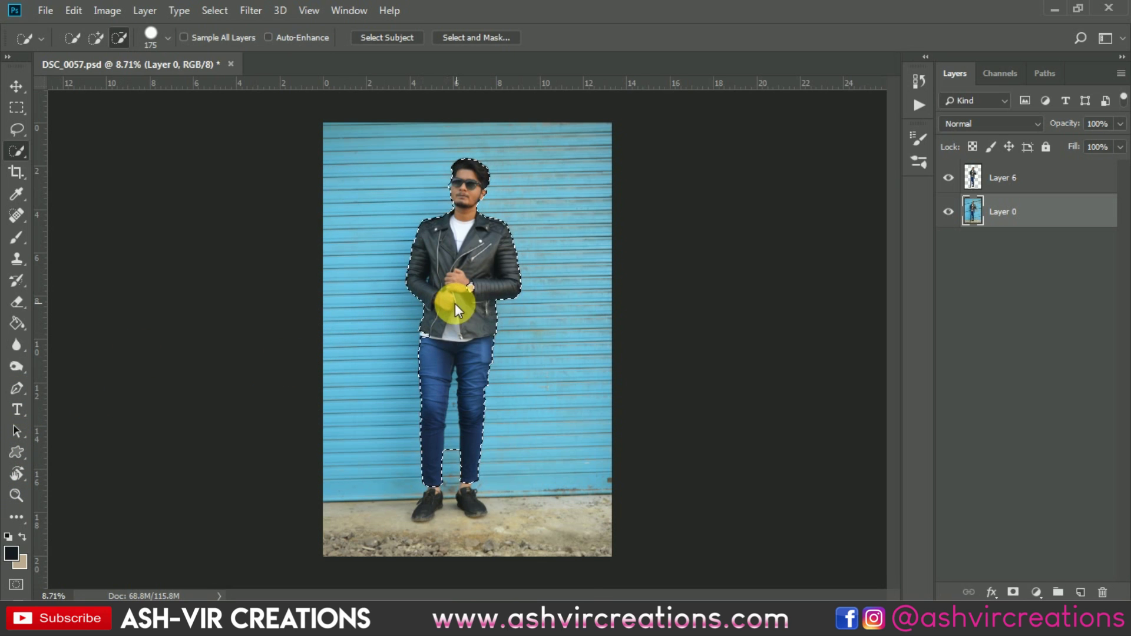
Step: Copy the selected man to a new layer with Layer Via Copy and check the cut-out
{"action": "right_click", "coordinate": [456, 303]}
{"action": "left_click", "coordinate": [537, 417]}
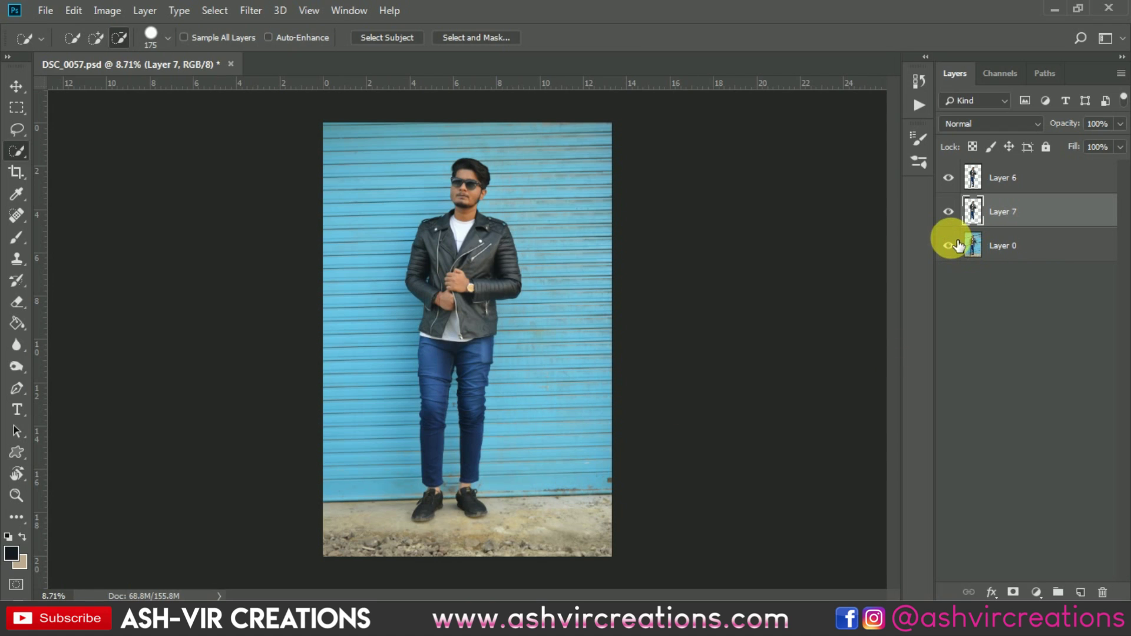
{"action": "left_click", "coordinate": [950, 213]}
{"action": "left_click", "coordinate": [950, 213]}
Step: Open the painted X wall photo x.jpg
{"action": "key", "text": "v"}
{"action": "scroll", "coordinate": [515, 241], "scroll_direction": "down", "scroll_amount": 1}
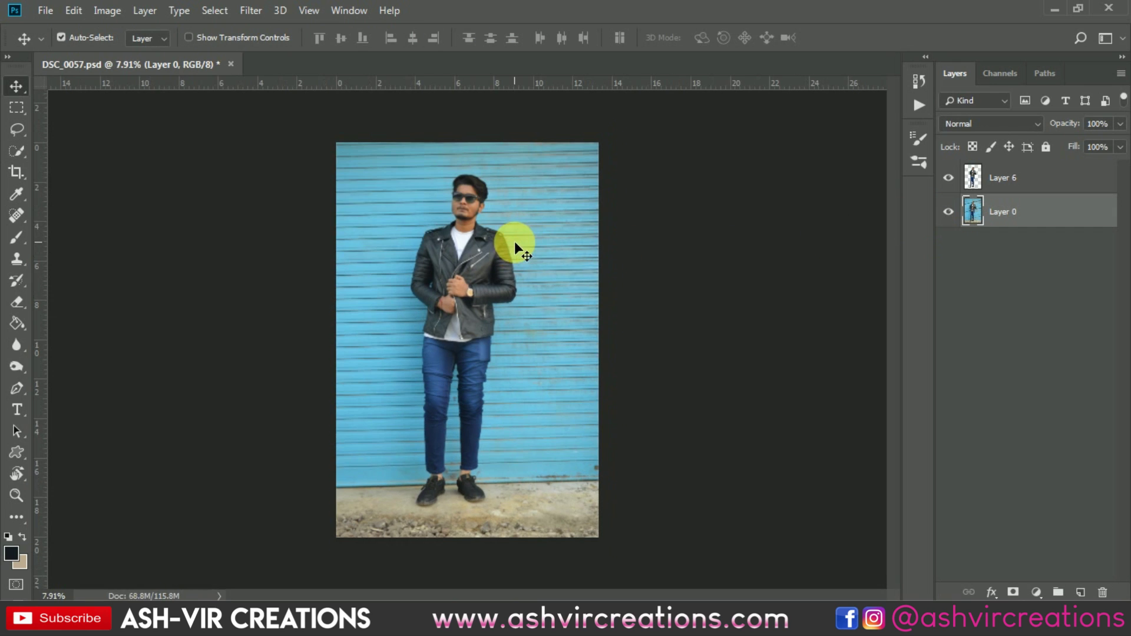
{"action": "left_click", "coordinate": [45, 11]}
{"action": "left_click", "coordinate": [51, 43]}
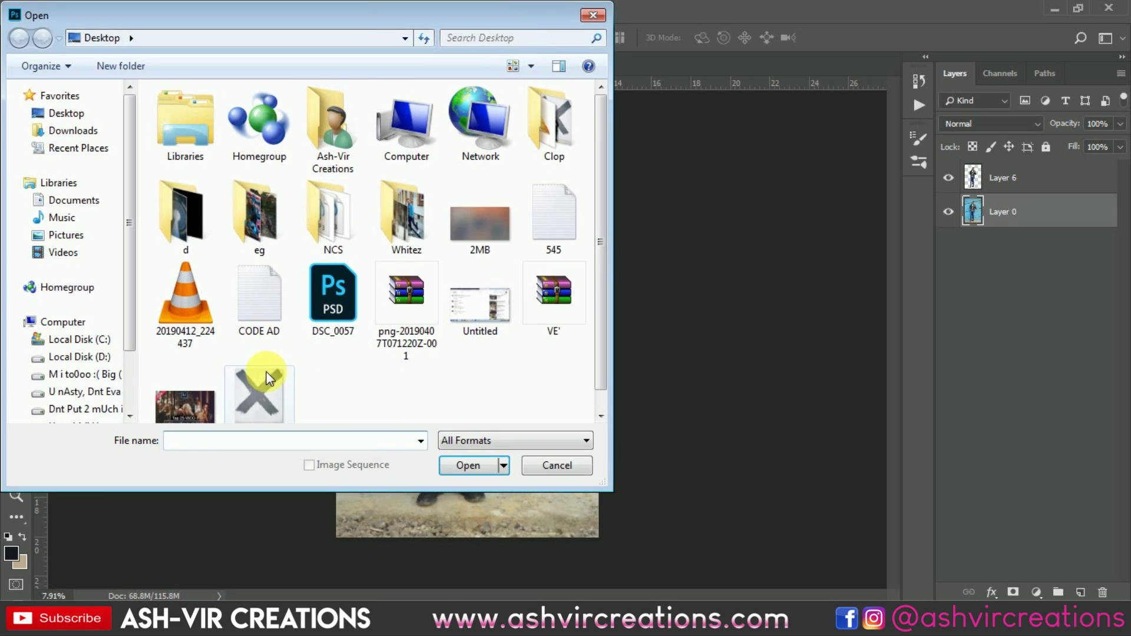
{"action": "double_click", "coordinate": [265, 372]}
{"action": "key", "text": "ctrl+minus"}
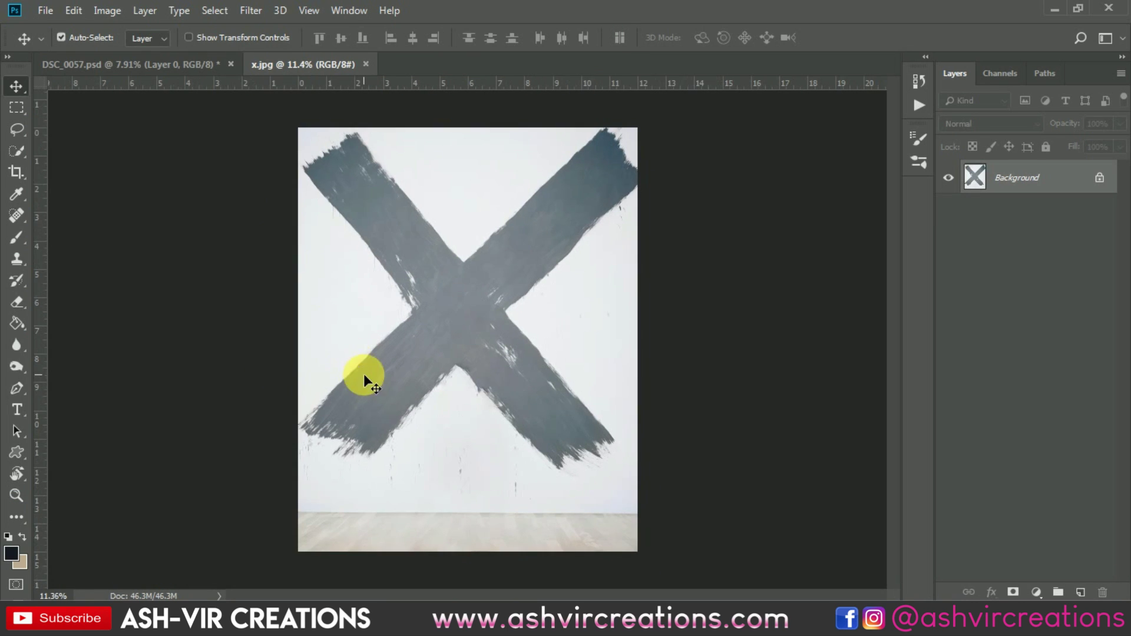
{"action": "key", "text": "ctrl+plus"}
Step: Drag Layer 6 and Layer 0 from DSC_0057.psd onto x.jpg
{"action": "left_click", "coordinate": [197, 65]}
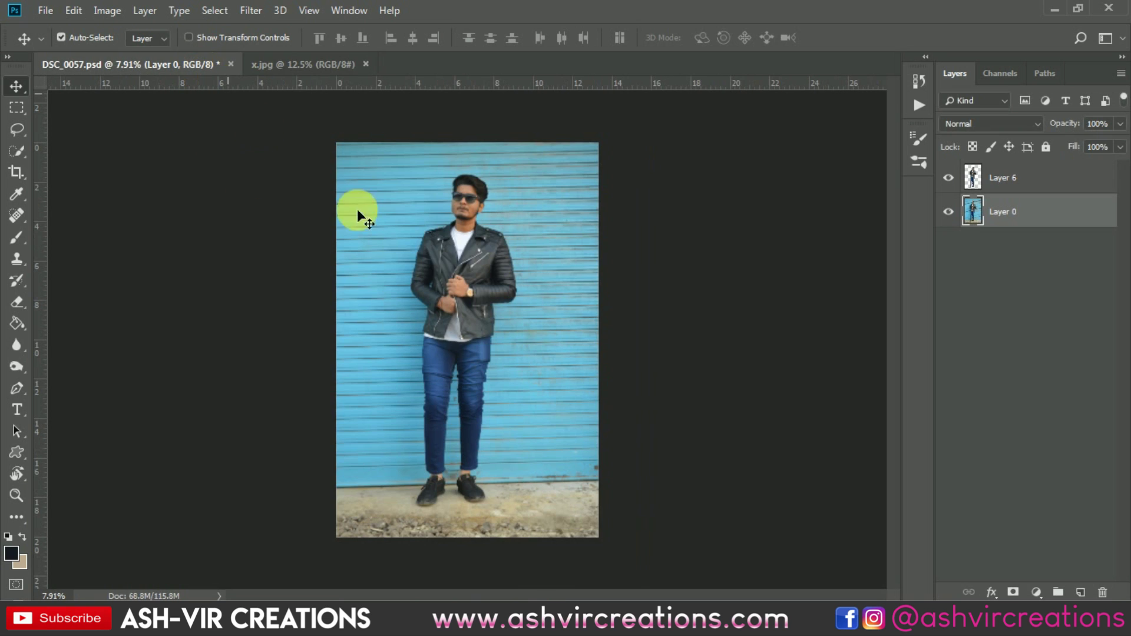
{"action": "left_click", "coordinate": [1069, 189], "text": "shift"}
{"action": "left_click_drag", "start_coordinate": [457, 184], "coordinate": [489, 261]}
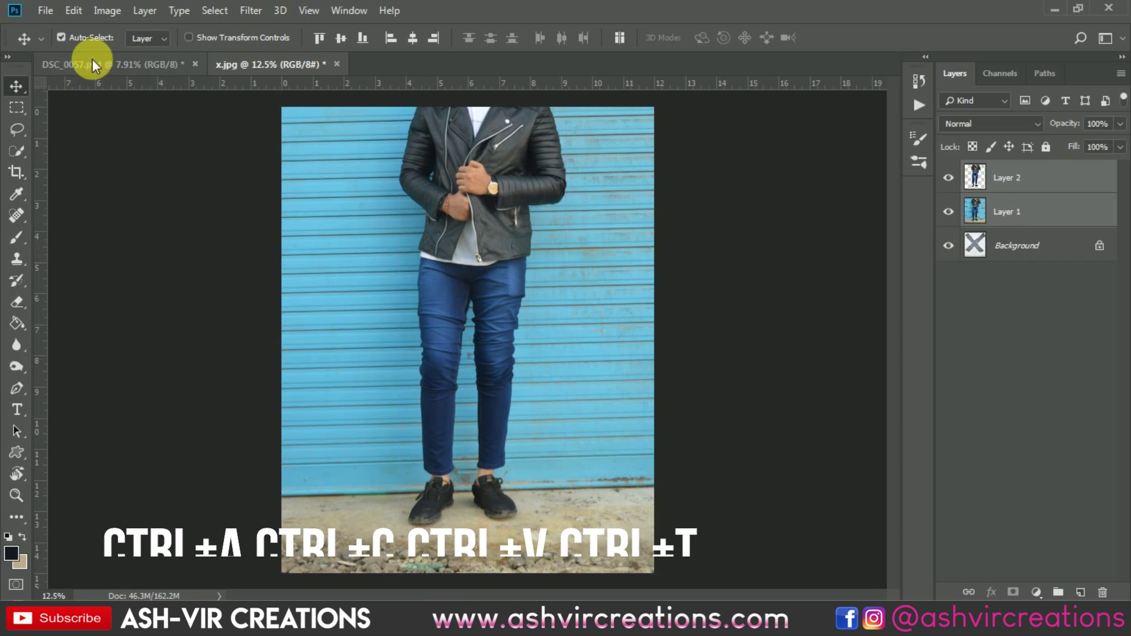
Step: Free Transform the pasted layers to about 59%, move them to lower centre, set 50% opacity
{"action": "left_click", "coordinate": [74, 11]}
{"action": "left_click", "coordinate": [139, 355]}
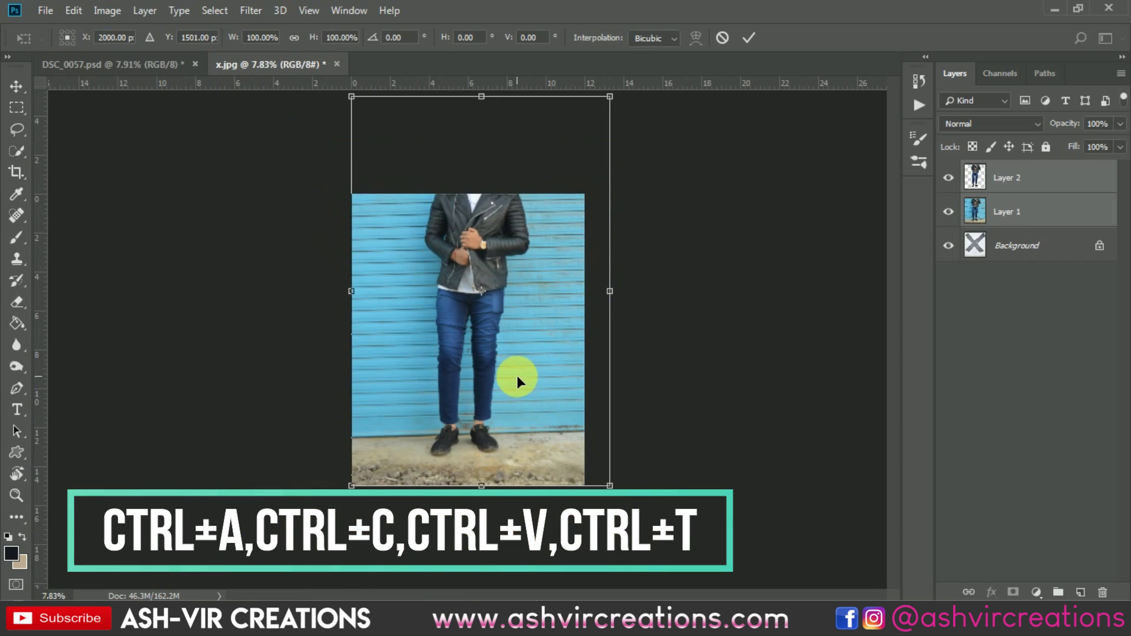
{"action": "left_click_drag", "start_coordinate": [607, 486], "coordinate": [539, 433]}
{"action": "left_click_drag", "start_coordinate": [520, 271], "coordinate": [515, 341]}
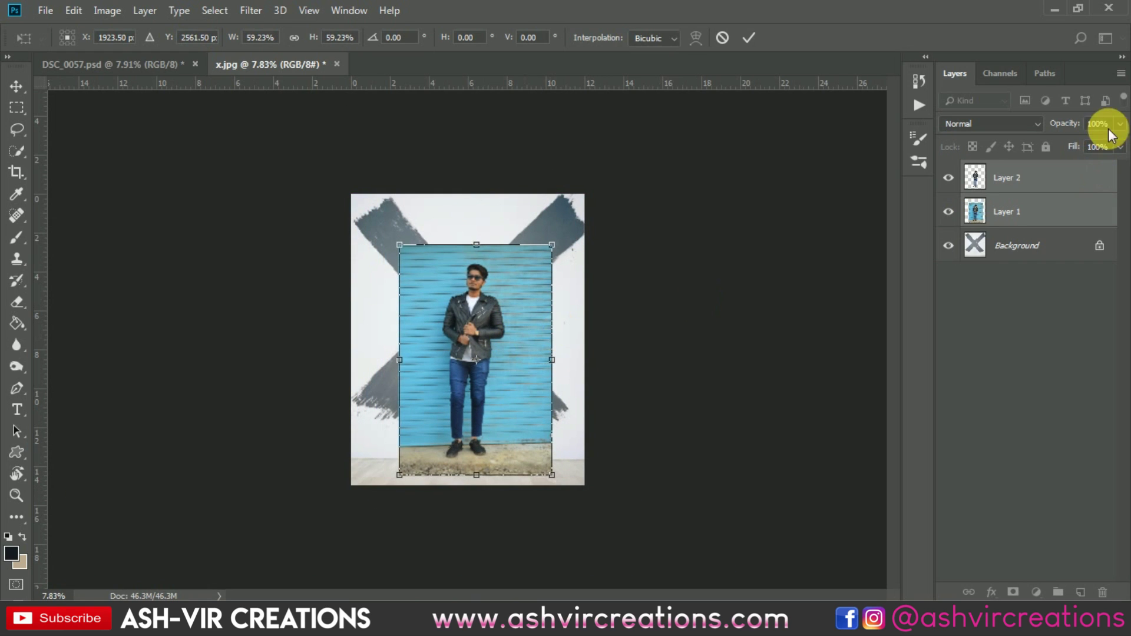
{"action": "left_click_drag", "start_coordinate": [1077, 127], "coordinate": [1035, 126]}
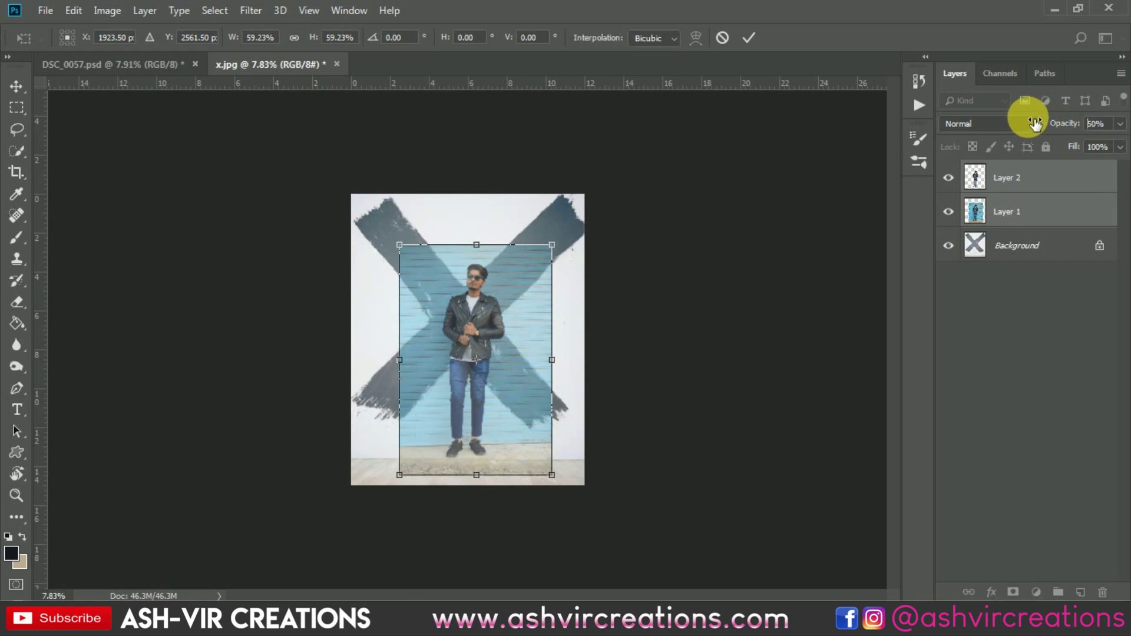
Step: Rescale the photo from about 47% to 50% and nudge it slightly lower
{"action": "left_click_drag", "start_coordinate": [553, 252], "coordinate": [494, 342]}
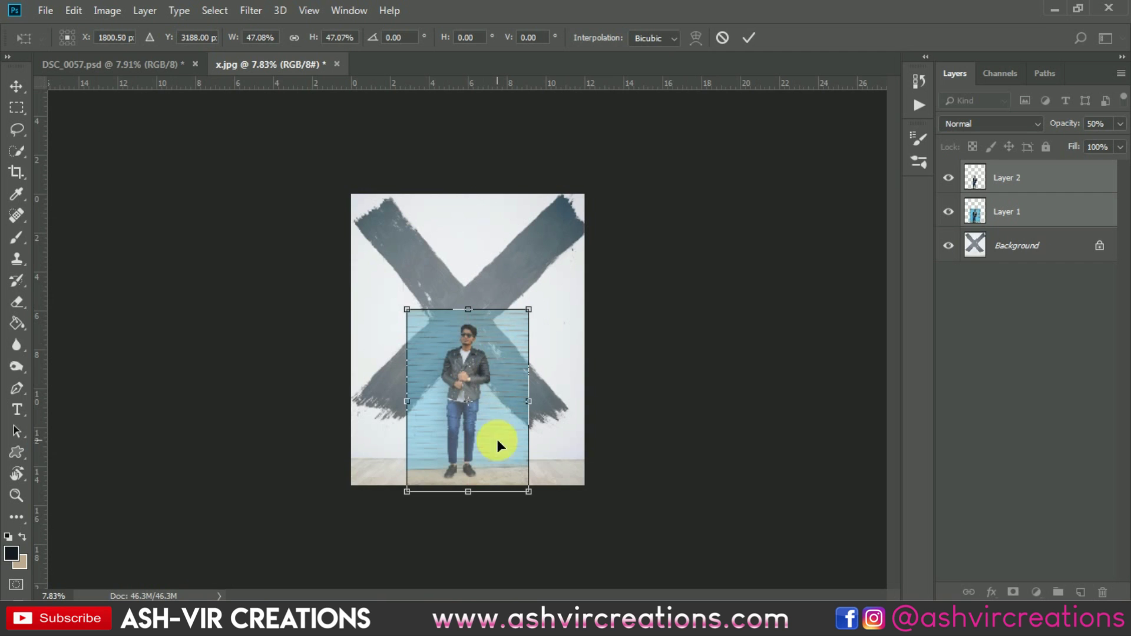
{"action": "scroll", "coordinate": [496, 437], "scroll_direction": "up", "scroll_amount": 6}
{"action": "scroll", "coordinate": [477, 514], "scroll_direction": "up", "scroll_amount": 2}
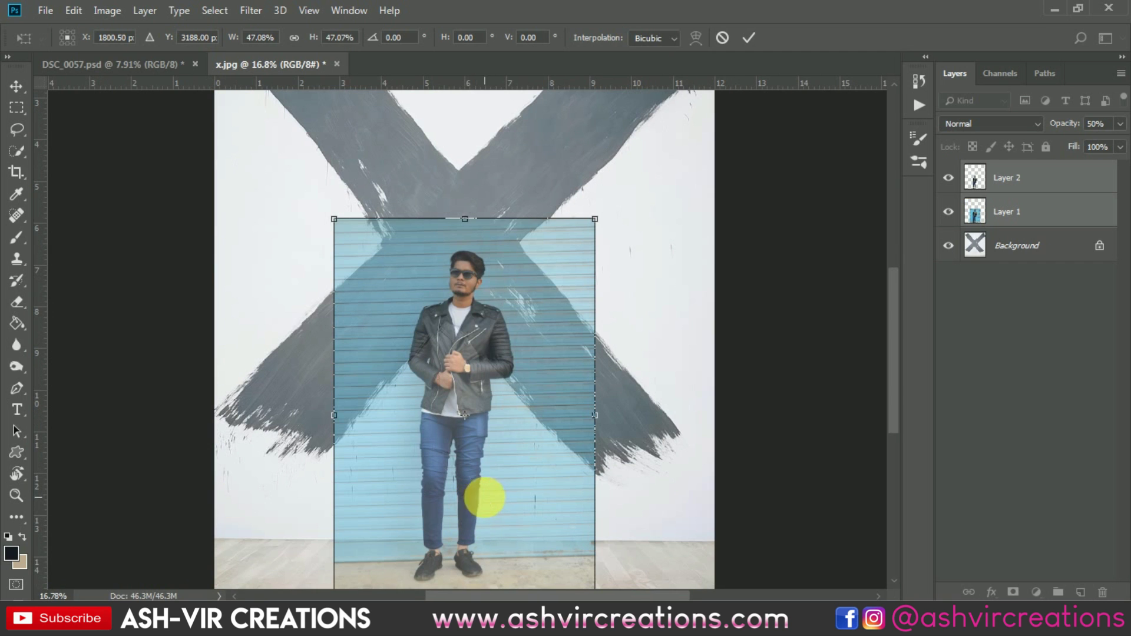
{"action": "scroll", "coordinate": [485, 498], "scroll_direction": "down", "scroll_amount": 2}
{"action": "scroll", "coordinate": [505, 412], "scroll_direction": "down", "scroll_amount": 1}
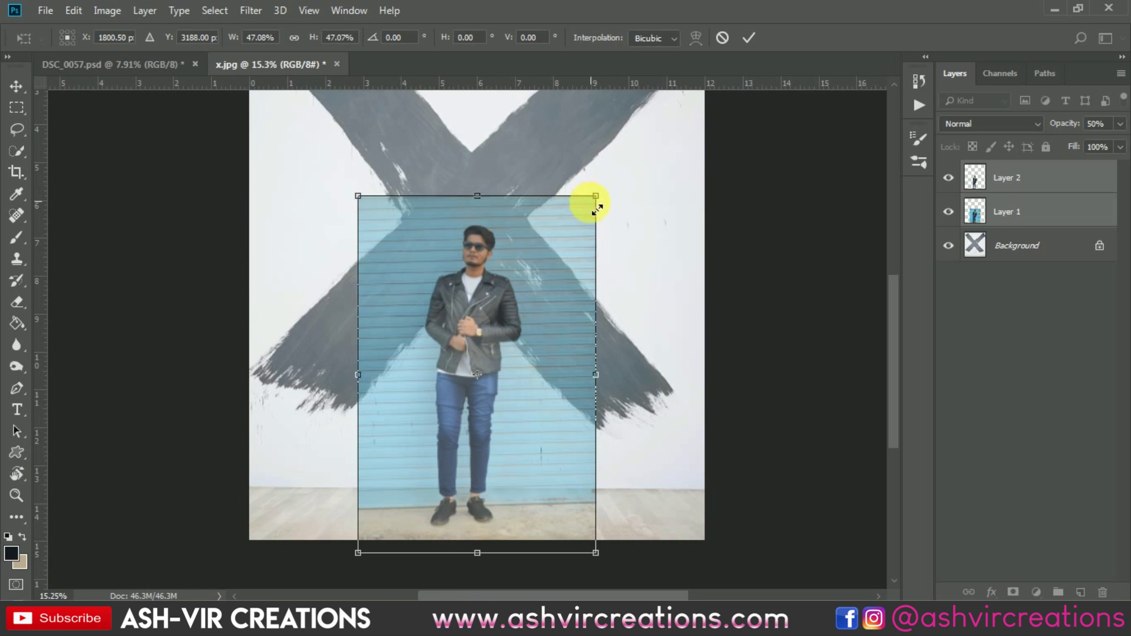
{"action": "left_click_drag", "start_coordinate": [543, 250], "coordinate": [543, 255]}
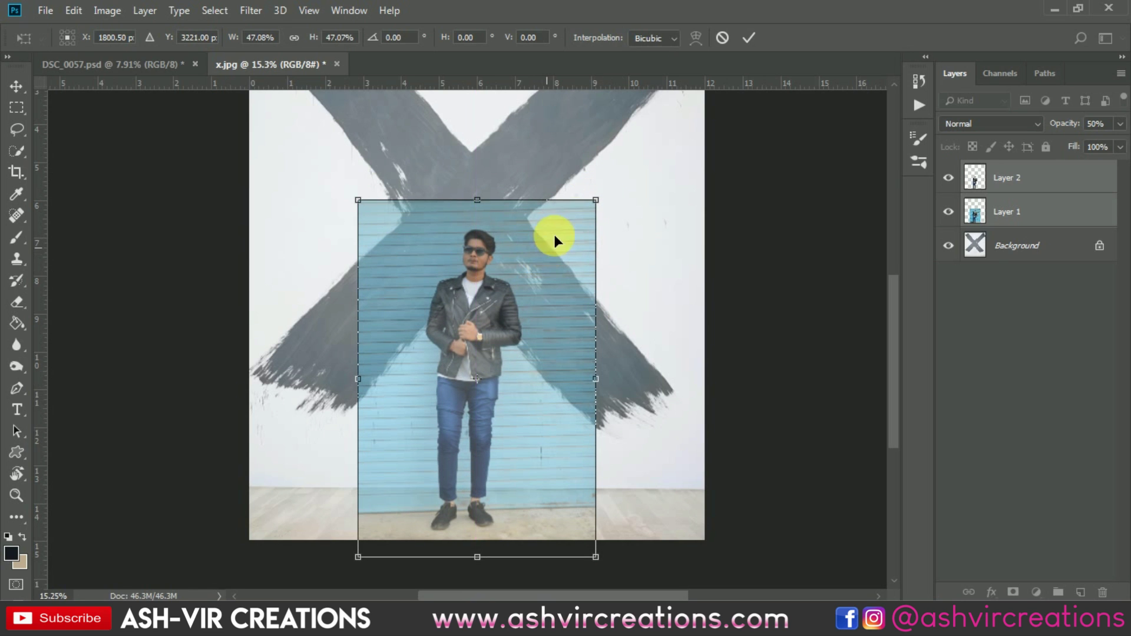
{"action": "left_click_drag", "start_coordinate": [594, 202], "coordinate": [619, 185]}
Step: Settle the photo at about 49%, shift it left and apply the transform
{"action": "scroll", "coordinate": [536, 251], "scroll_direction": "down", "scroll_amount": 1}
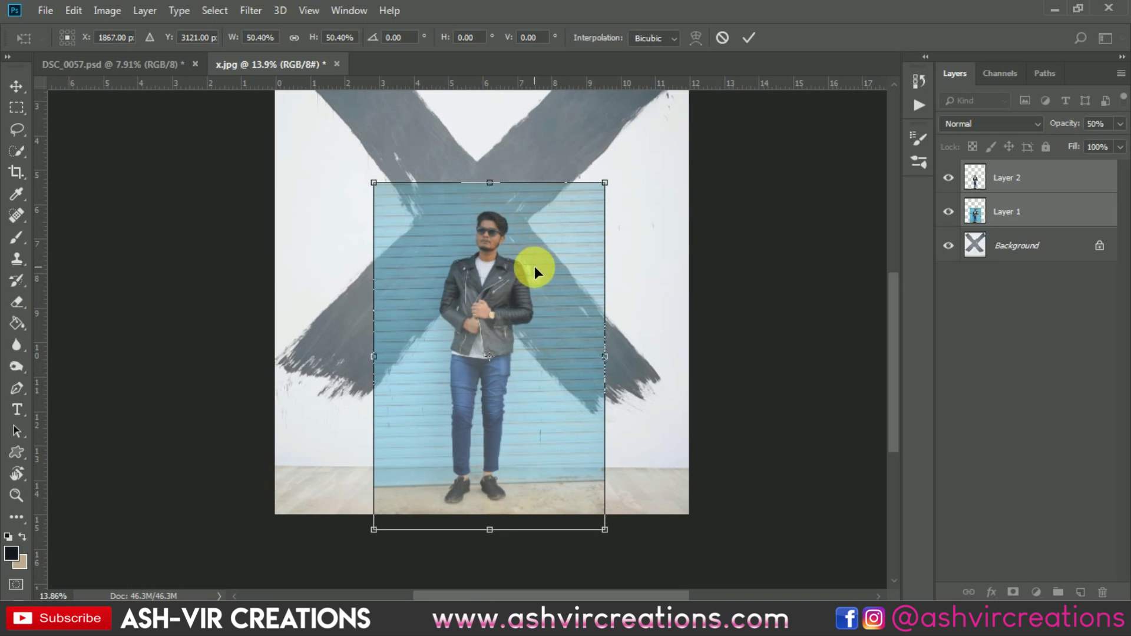
{"action": "left_click_drag", "start_coordinate": [532, 267], "coordinate": [524, 268]}
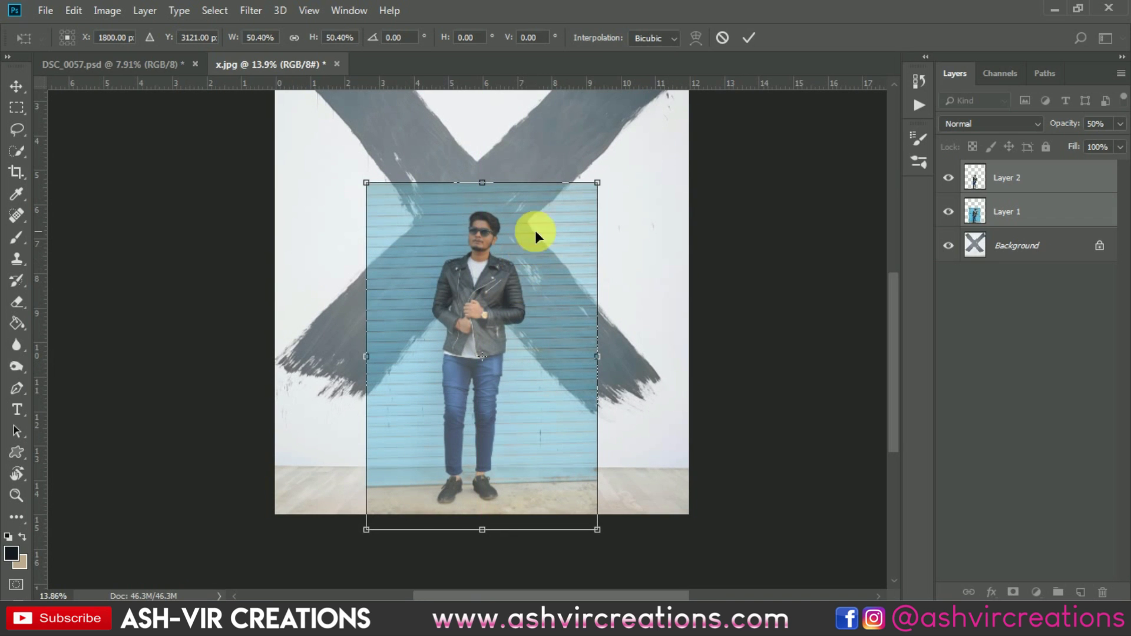
{"action": "left_click_drag", "start_coordinate": [608, 193], "coordinate": [600, 198]}
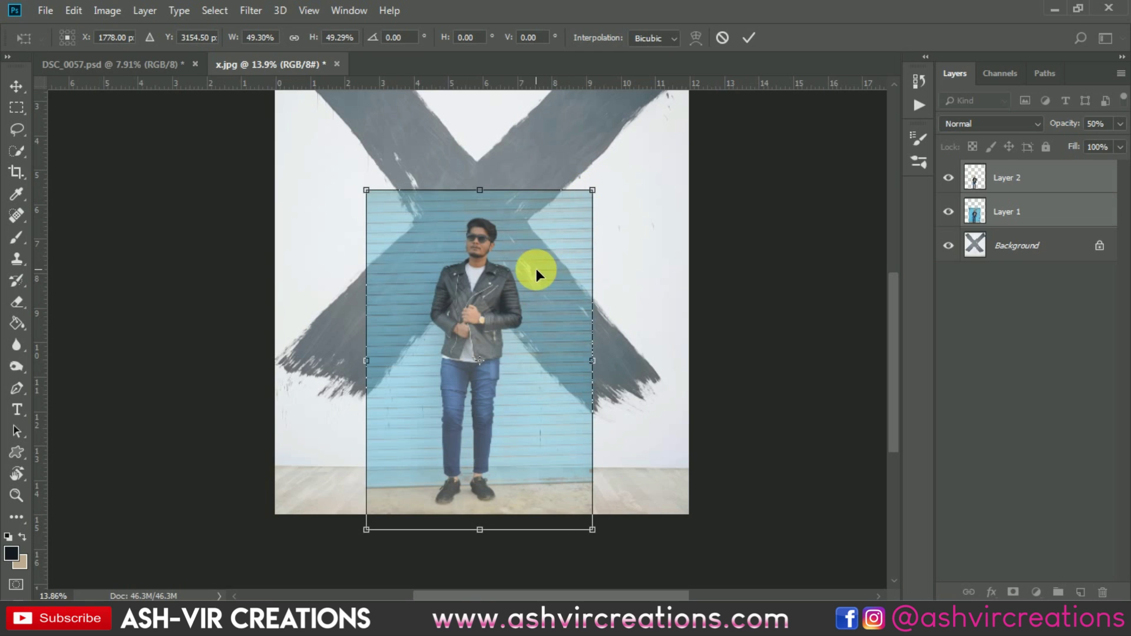
{"action": "left_click_drag", "start_coordinate": [537, 271], "coordinate": [530, 269]}
{"action": "key", "text": "Return"}
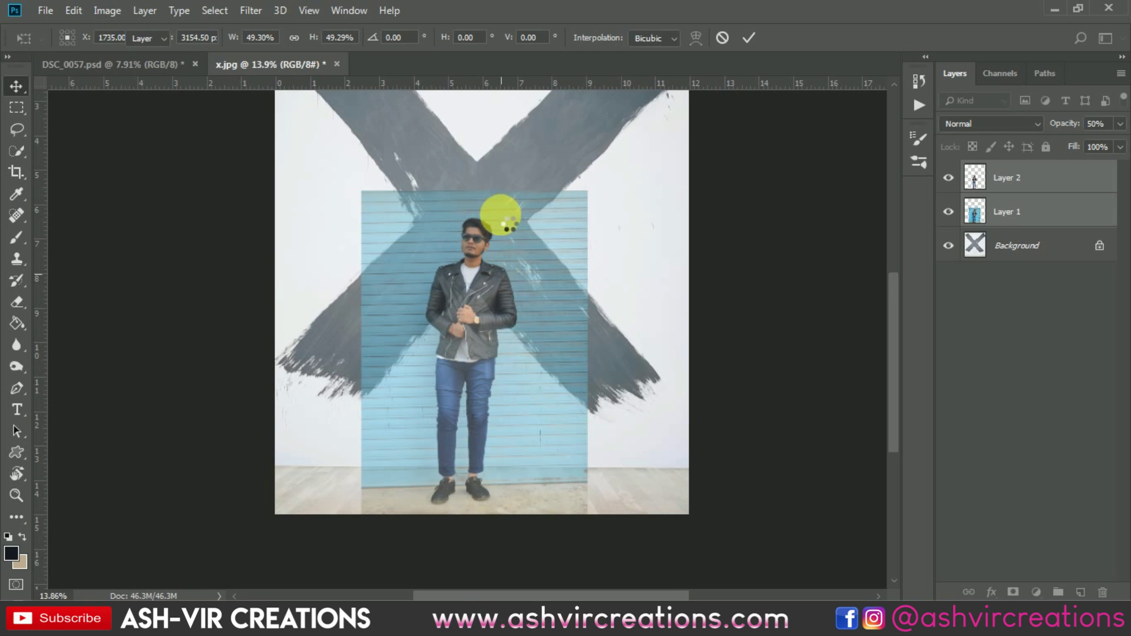
{"action": "scroll", "coordinate": [502, 218], "scroll_direction": "up", "scroll_amount": 1}
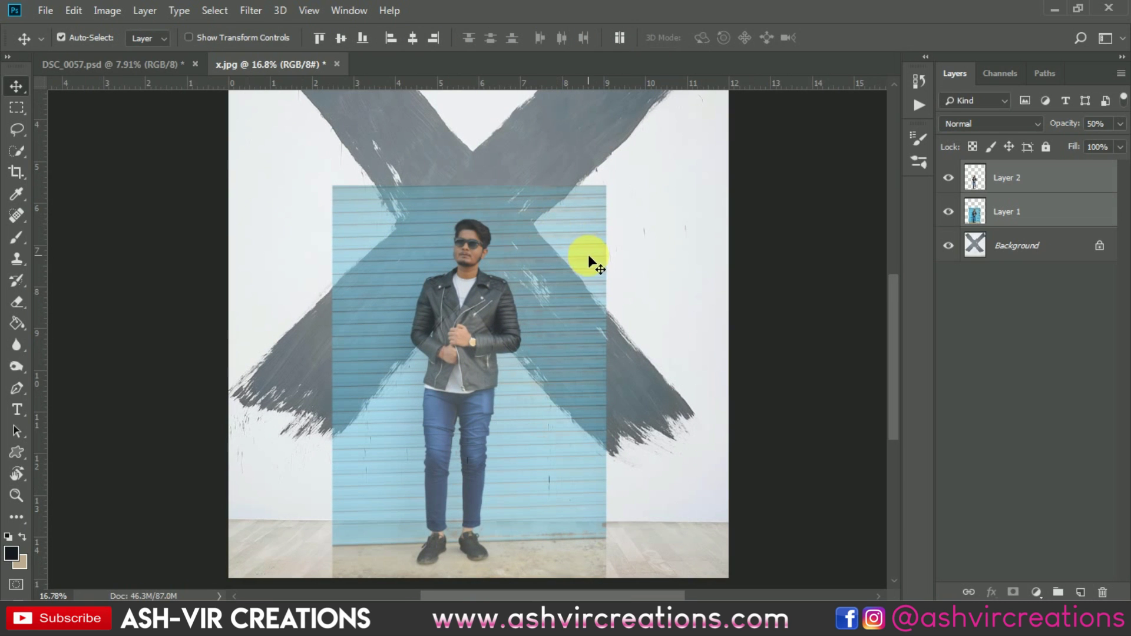
Step: Raise Layer 1 back to 98% opacity, toggling its visibility to compare with the cut-out
{"action": "left_click", "coordinate": [1018, 213]}
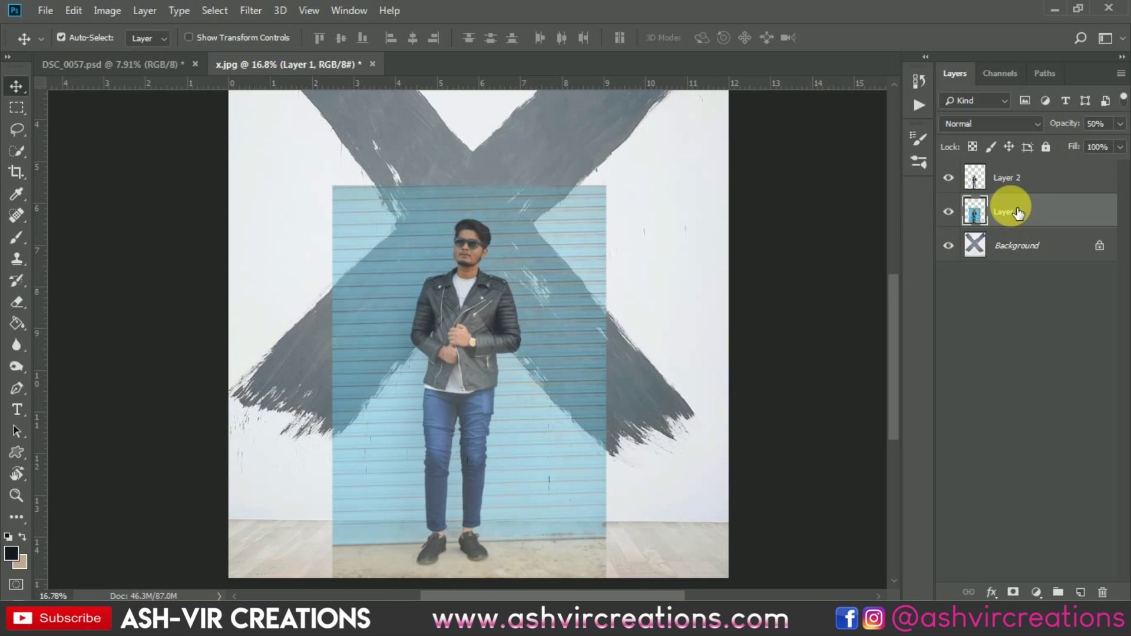
{"action": "left_click", "coordinate": [948, 212]}
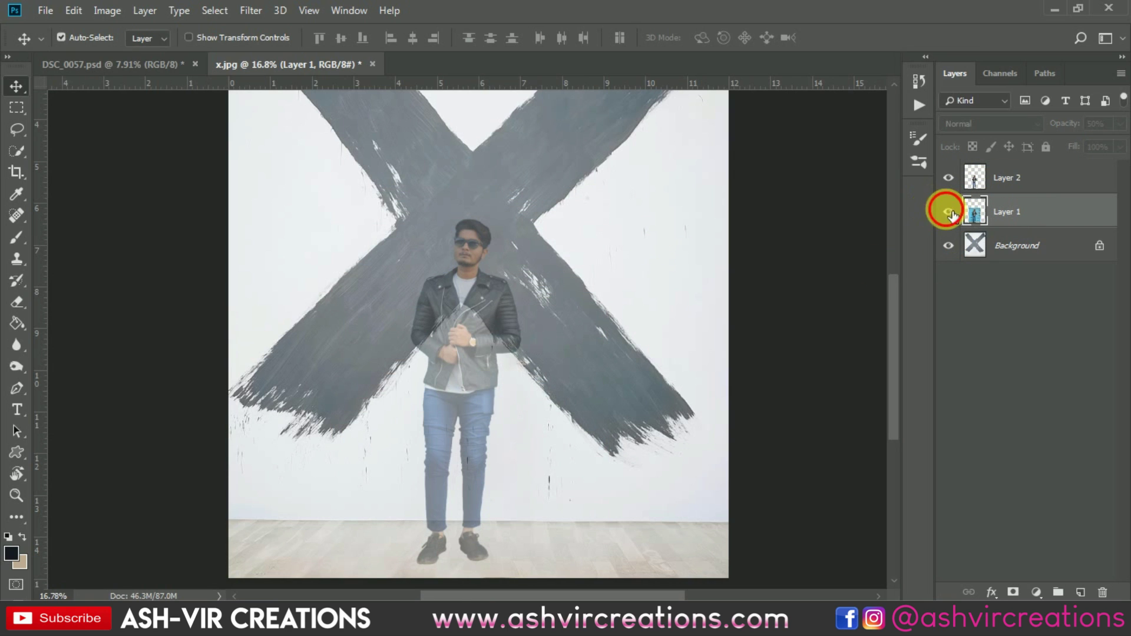
{"action": "left_click", "coordinate": [949, 212]}
{"action": "left_click_drag", "start_coordinate": [1072, 124], "coordinate": [1098, 121]}
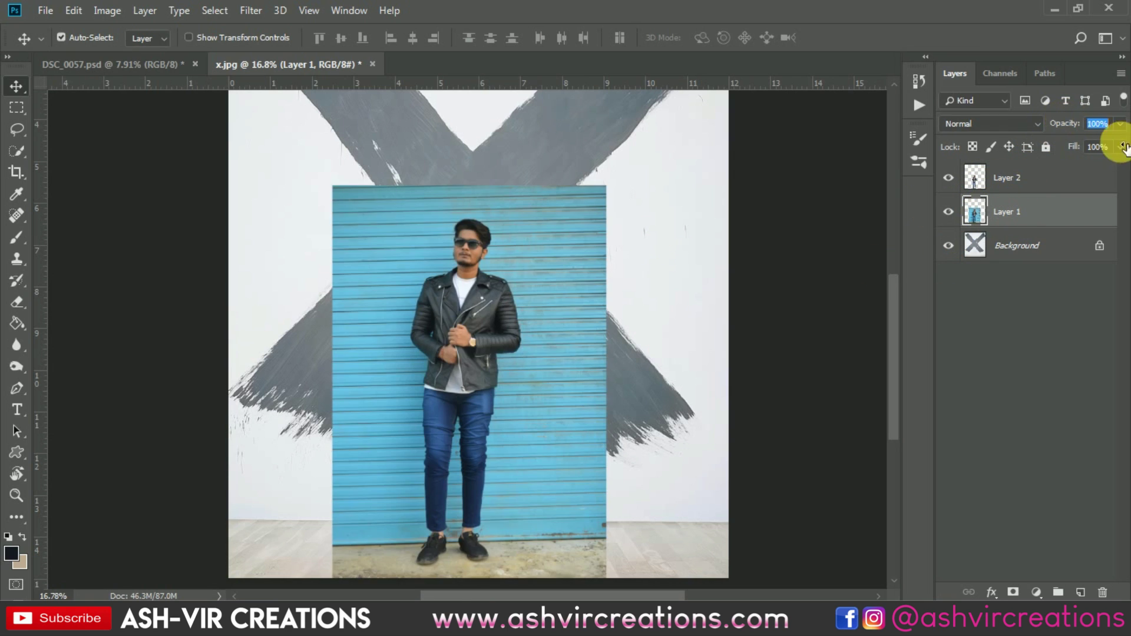
{"action": "left_click", "coordinate": [1022, 178]}
{"action": "left_click", "coordinate": [1031, 203]}
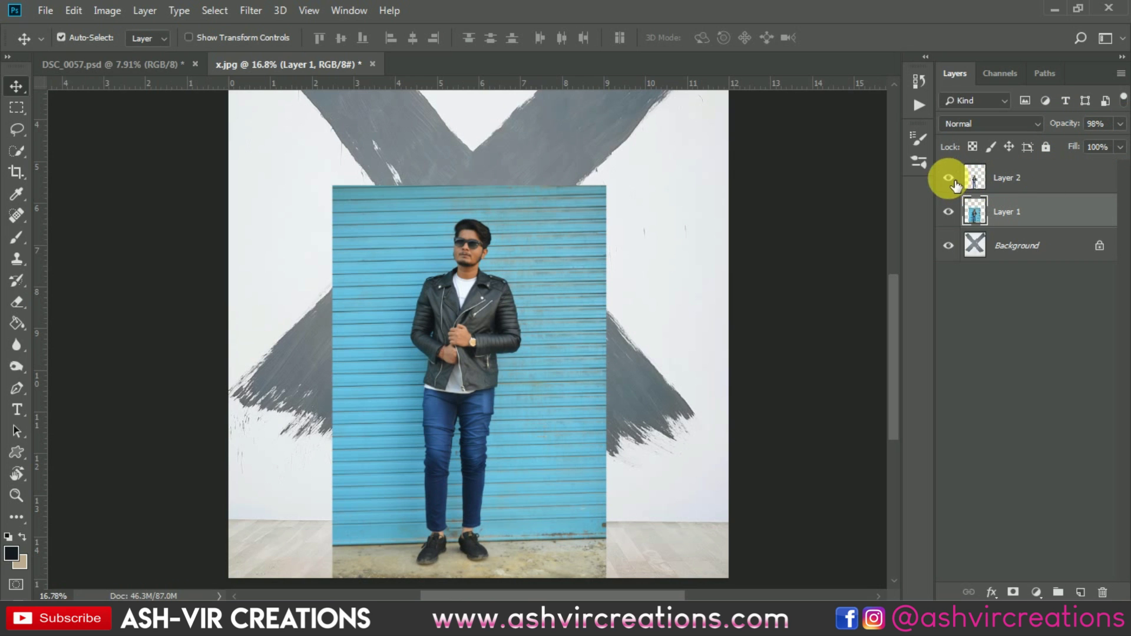
{"action": "left_click", "coordinate": [949, 211]}
{"action": "scroll", "coordinate": [576, 331], "scroll_direction": "up", "scroll_amount": 3}
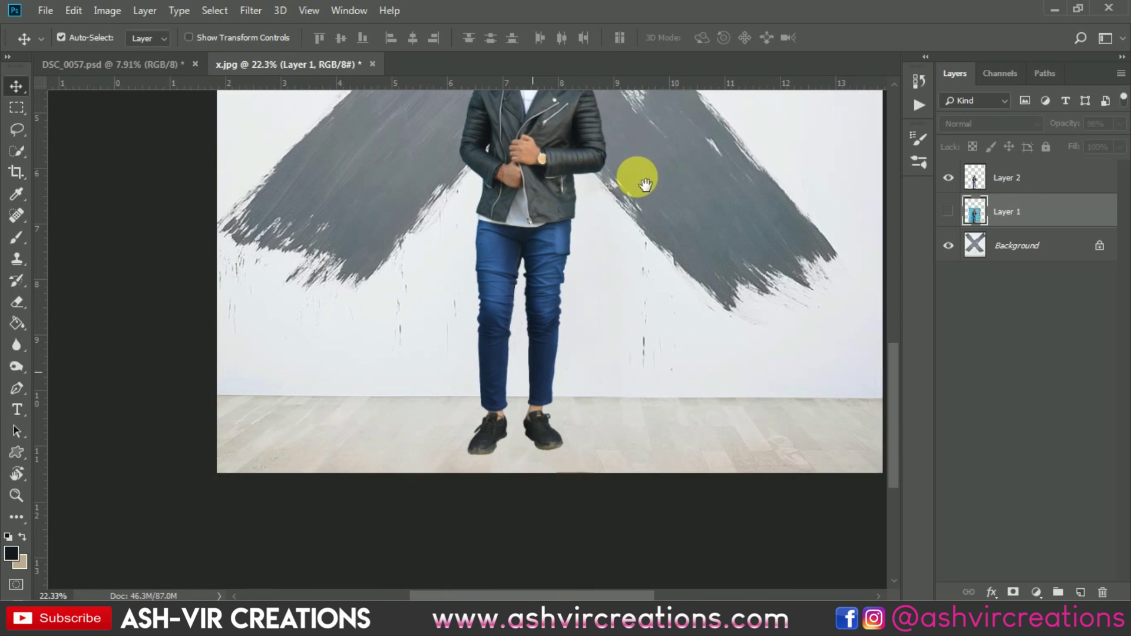
{"action": "left_click", "coordinate": [949, 212]}
{"action": "left_click", "coordinate": [950, 214]}
Step: Duplicate Layer 1 with Ctrl+J and hide the original, leaving Layer 1 copy showing
{"action": "left_click", "coordinate": [950, 214]}
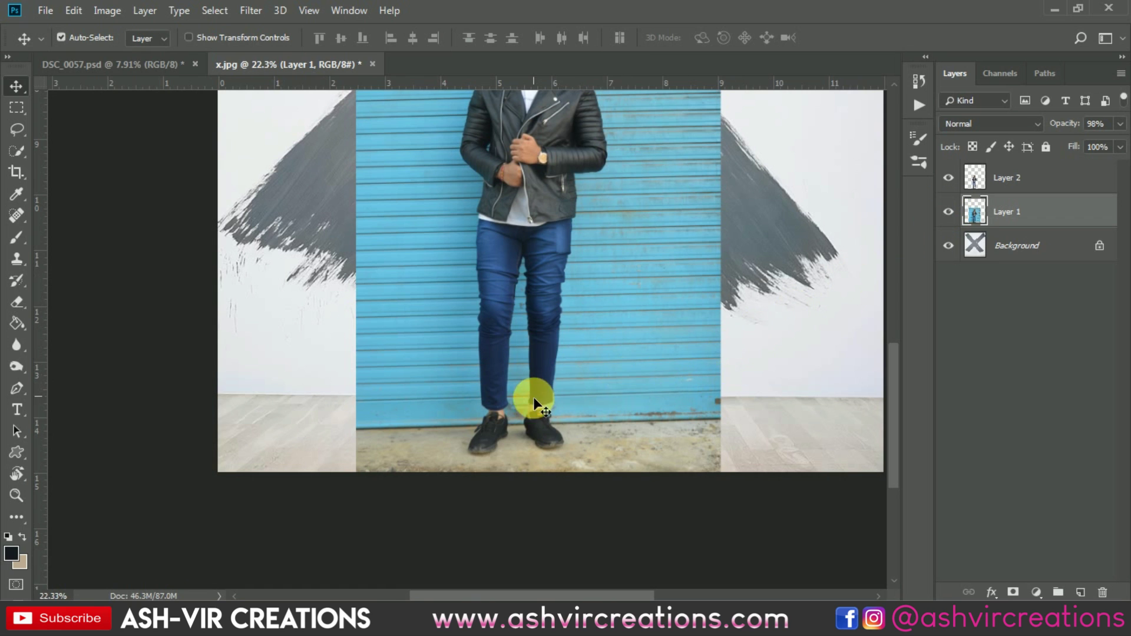
{"action": "scroll", "coordinate": [534, 400], "scroll_direction": "up", "scroll_amount": 2}
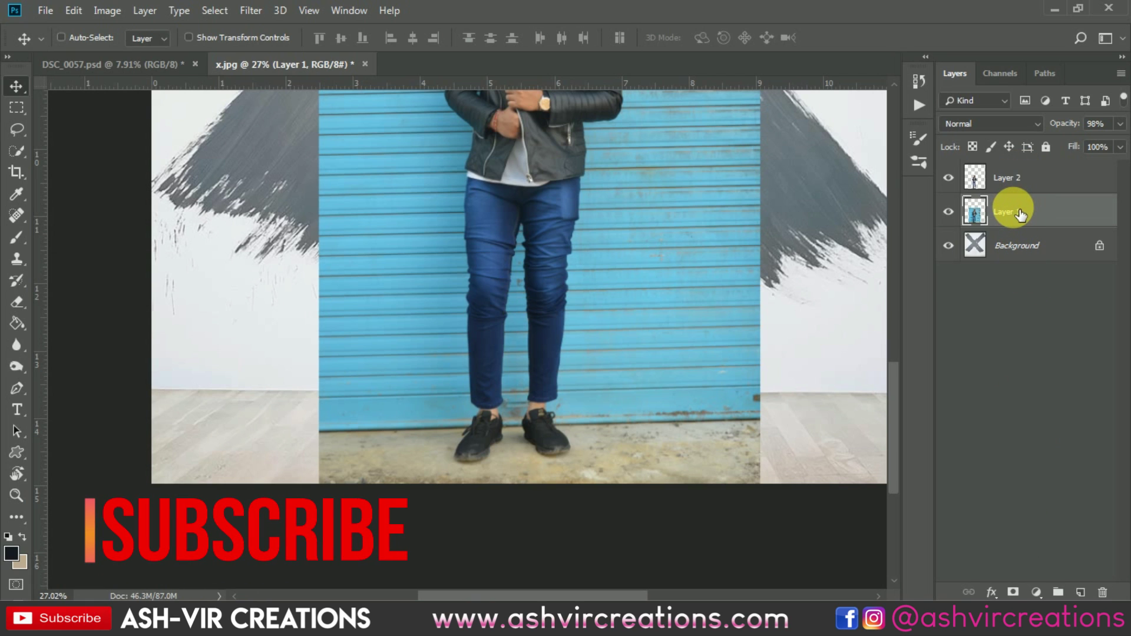
{"action": "key", "text": "ctrl+j"}
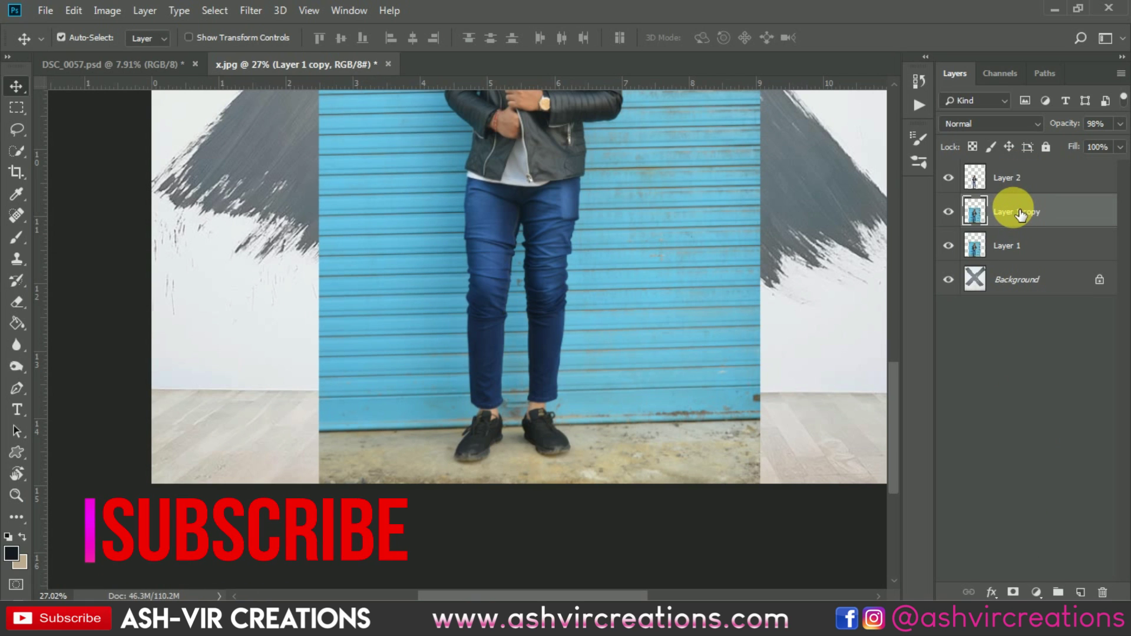
{"action": "left_click", "coordinate": [950, 245]}
{"action": "left_click", "coordinate": [949, 212]}
{"action": "left_click", "coordinate": [948, 212]}
{"action": "scroll", "coordinate": [501, 451], "scroll_direction": "up", "scroll_amount": 5}
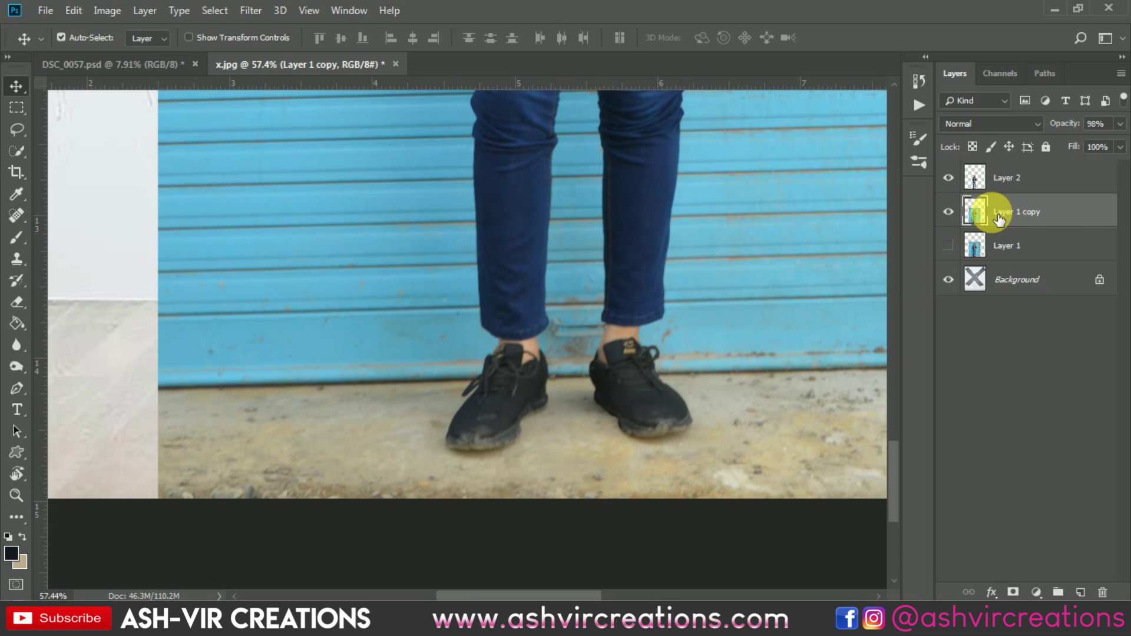
{"action": "left_click", "coordinate": [25, 130]}
Step: Lasso around the shoes, add a mask to Layer 1 copy and invert it to black
{"action": "left_click_drag", "start_coordinate": [684, 314], "coordinate": [684, 313]}
{"action": "scroll", "coordinate": [677, 327], "scroll_direction": "up", "scroll_amount": 2}
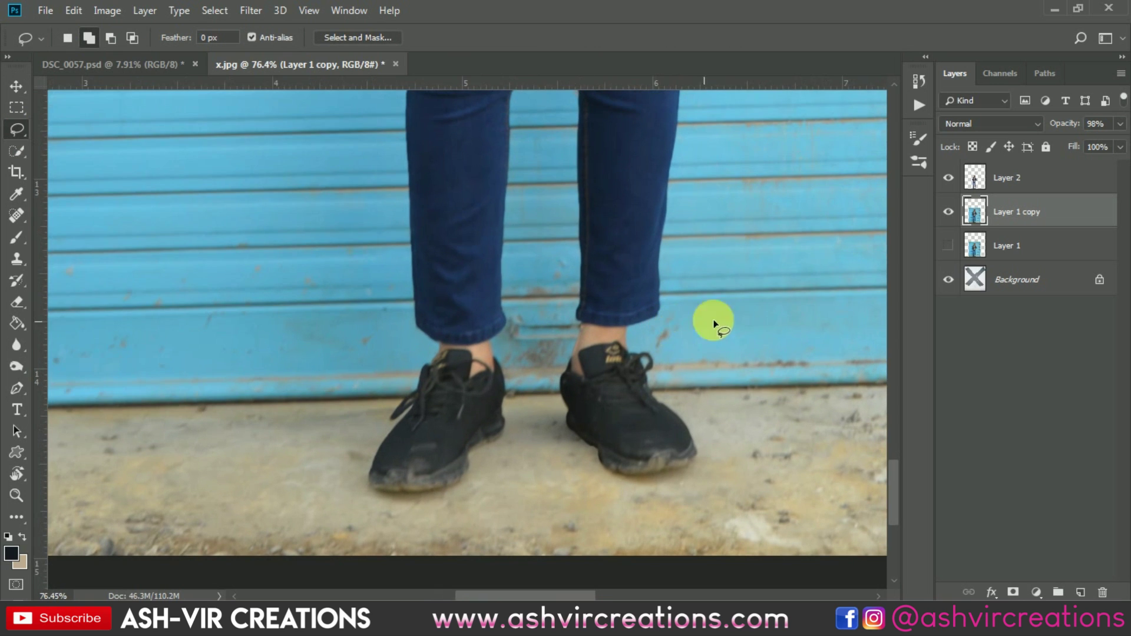
{"action": "left_click", "coordinate": [1014, 592]}
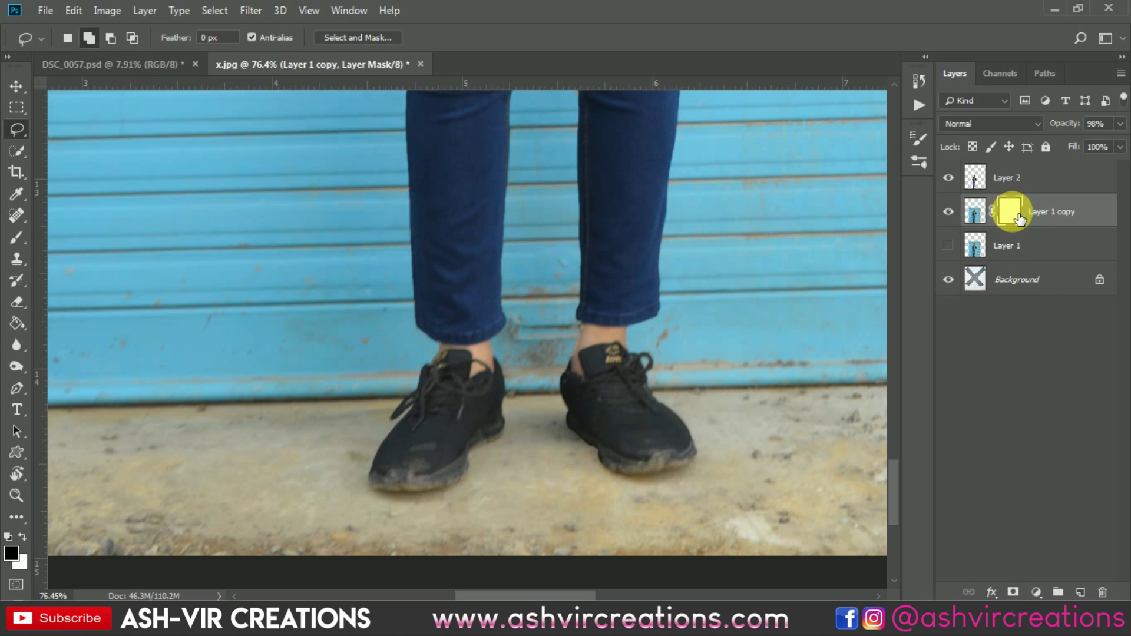
{"action": "key", "text": "ctrl+i"}
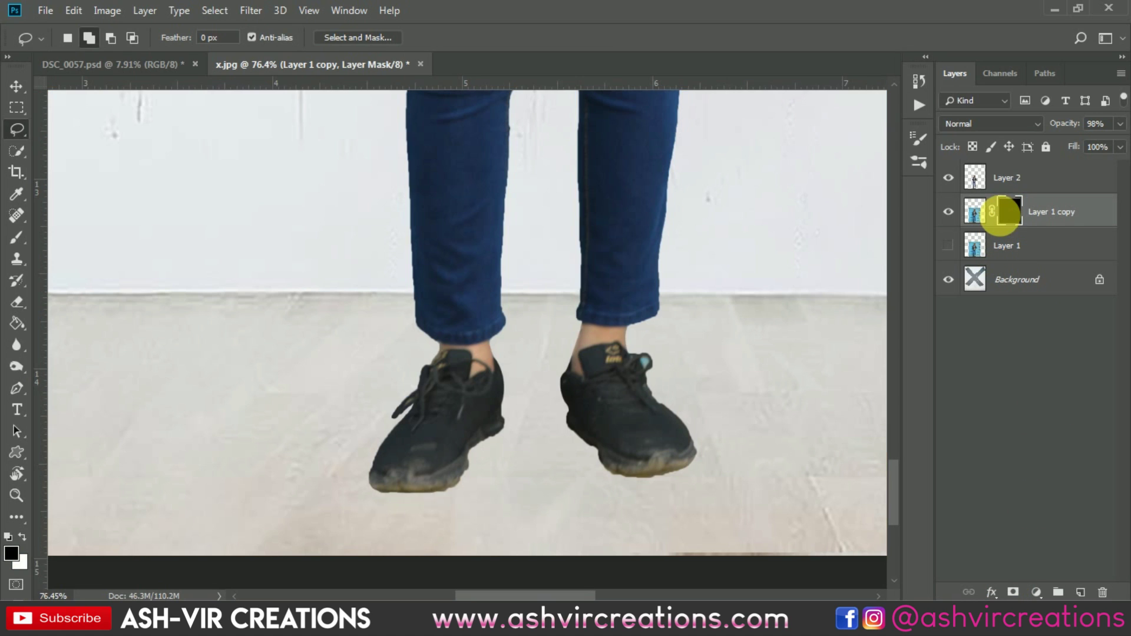
{"action": "left_click", "coordinate": [27, 241]}
Step: Paint the left shoe's heel and sole back into the mask in white with a size-60 brush
{"action": "left_click", "coordinate": [22, 537]}
{"action": "scroll", "coordinate": [384, 485], "scroll_direction": "up", "scroll_amount": 2}
{"action": "left_click_drag", "start_coordinate": [384, 485], "coordinate": [386, 383]}
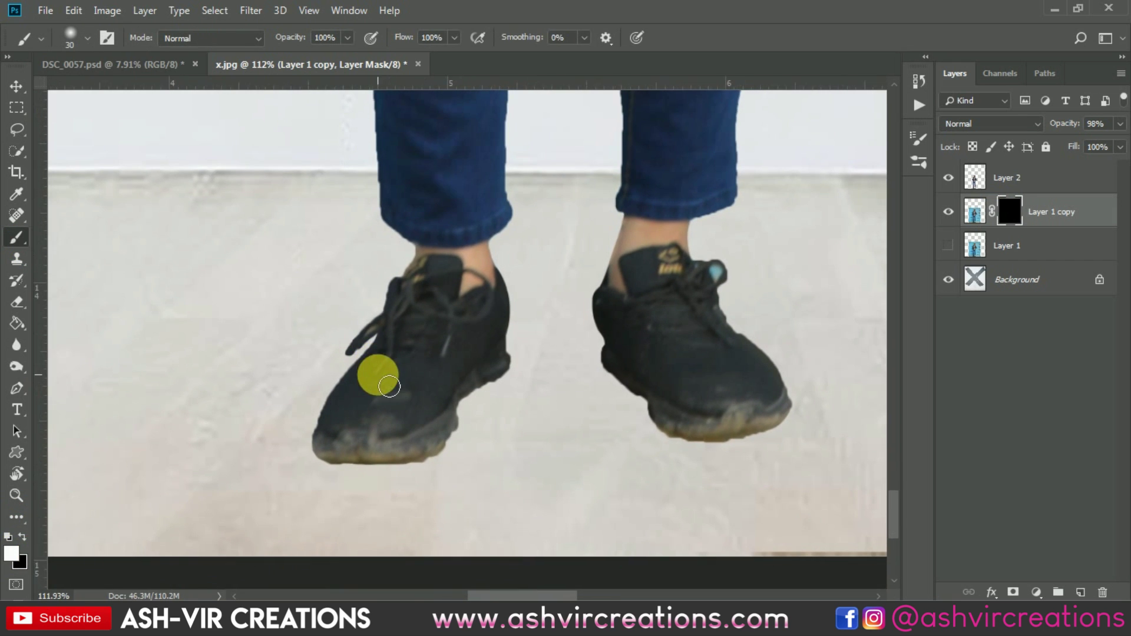
{"action": "key", "text": "bracketright"}
{"action": "key", "text": "bracketright"}
{"action": "key", "text": "bracketright"}
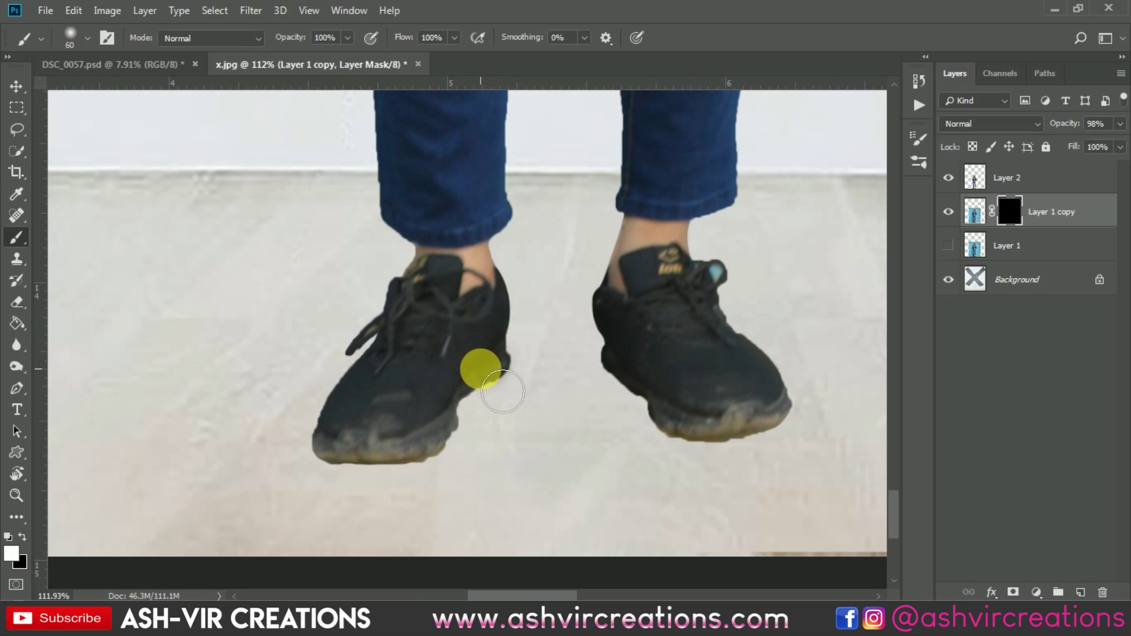
{"action": "mouse_move", "coordinate": [492, 399]}
{"action": "left_mouse_down"}
{"action": "mouse_move", "coordinate": [447, 470]}
{"action": "mouse_move", "coordinate": [465, 447]}
{"action": "mouse_move", "coordinate": [457, 374]}
{"action": "left_mouse_up"}
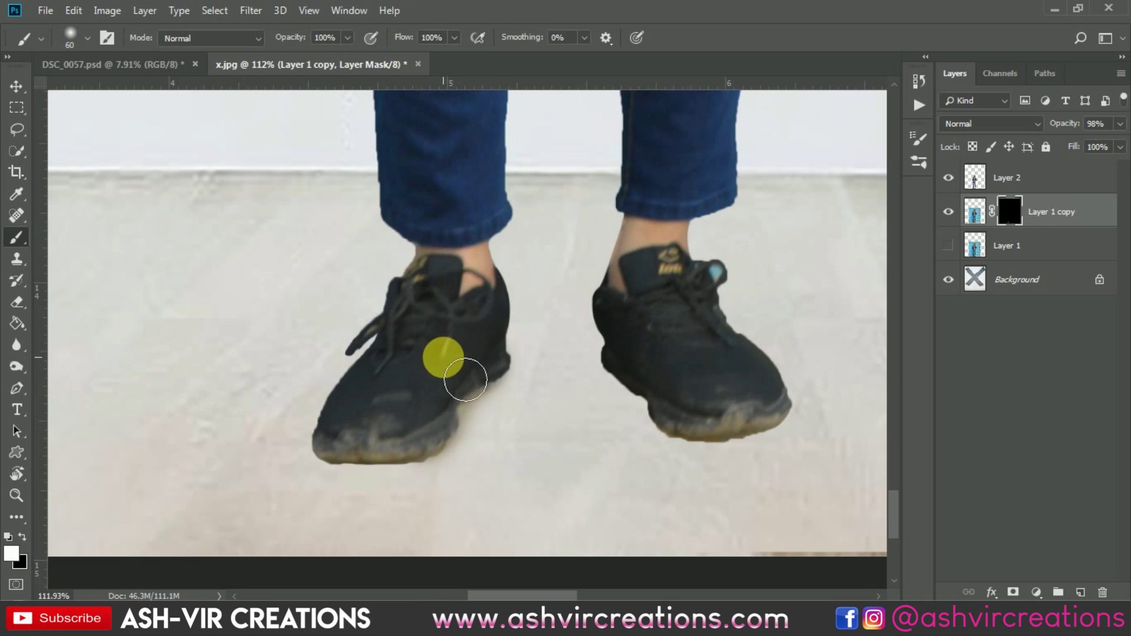
{"action": "scroll", "coordinate": [459, 371], "scroll_direction": "up", "scroll_amount": 3}
{"action": "key", "text": "bracketleft"}
{"action": "key", "text": "bracketleft"}
{"action": "mouse_move", "coordinate": [531, 373]}
{"action": "left_mouse_down"}
{"action": "mouse_move", "coordinate": [458, 412]}
{"action": "mouse_move", "coordinate": [487, 383]}
{"action": "left_mouse_up"}
{"action": "key", "text": "bracketright"}
{"action": "key", "text": "bracketright"}
{"action": "key", "text": "bracketright"}
{"action": "mouse_move", "coordinate": [414, 476]}
{"action": "left_mouse_down"}
{"action": "mouse_move", "coordinate": [430, 465]}
{"action": "mouse_move", "coordinate": [371, 515]}
{"action": "mouse_move", "coordinate": [243, 511]}
{"action": "mouse_move", "coordinate": [403, 483]}
{"action": "left_mouse_up"}
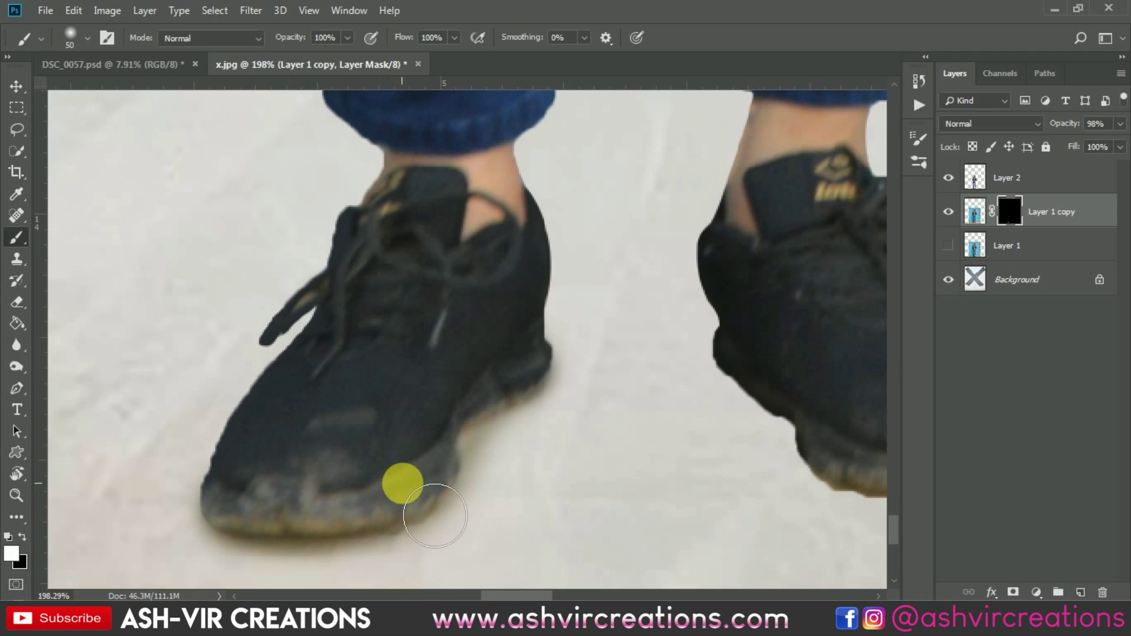
Step: Paint the right shoe's heel and sole back in, toggling Layer 1 copy to compare
{"action": "left_click_drag", "start_coordinate": [721, 340], "coordinate": [521, 274]}
{"action": "mouse_move", "coordinate": [586, 334]}
{"action": "left_mouse_down"}
{"action": "mouse_move", "coordinate": [613, 362]}
{"action": "mouse_move", "coordinate": [565, 332]}
{"action": "mouse_move", "coordinate": [650, 394]}
{"action": "mouse_move", "coordinate": [624, 365]}
{"action": "mouse_move", "coordinate": [656, 425]}
{"action": "mouse_move", "coordinate": [702, 456]}
{"action": "mouse_move", "coordinate": [740, 454]}
{"action": "mouse_move", "coordinate": [703, 436]}
{"action": "mouse_move", "coordinate": [780, 444]}
{"action": "mouse_move", "coordinate": [803, 434]}
{"action": "mouse_move", "coordinate": [771, 436]}
{"action": "mouse_move", "coordinate": [856, 413]}
{"action": "mouse_move", "coordinate": [828, 431]}
{"action": "mouse_move", "coordinate": [838, 427]}
{"action": "mouse_move", "coordinate": [729, 437]}
{"action": "mouse_move", "coordinate": [851, 409]}
{"action": "mouse_move", "coordinate": [647, 393]}
{"action": "left_mouse_up"}
{"action": "scroll", "coordinate": [647, 394], "scroll_direction": "down", "scroll_amount": 5}
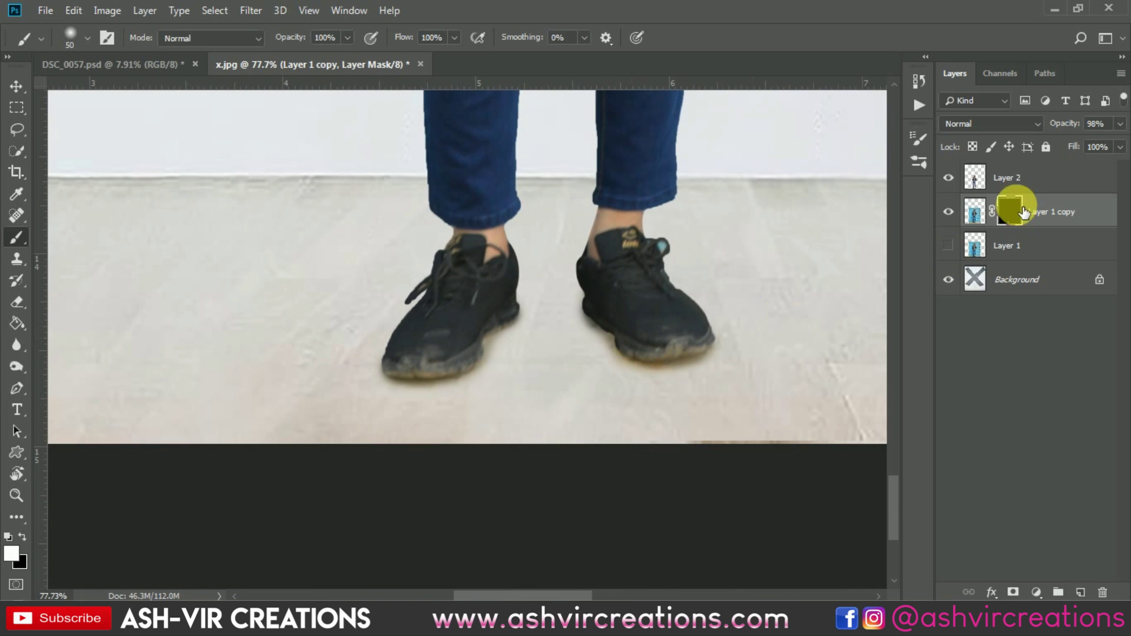
{"action": "left_click", "coordinate": [950, 211]}
{"action": "left_click", "coordinate": [950, 211]}
{"action": "left_click", "coordinate": [950, 211]}
{"action": "left_click", "coordinate": [950, 211]}
{"action": "scroll", "coordinate": [562, 336], "scroll_direction": "up", "scroll_amount": 4}
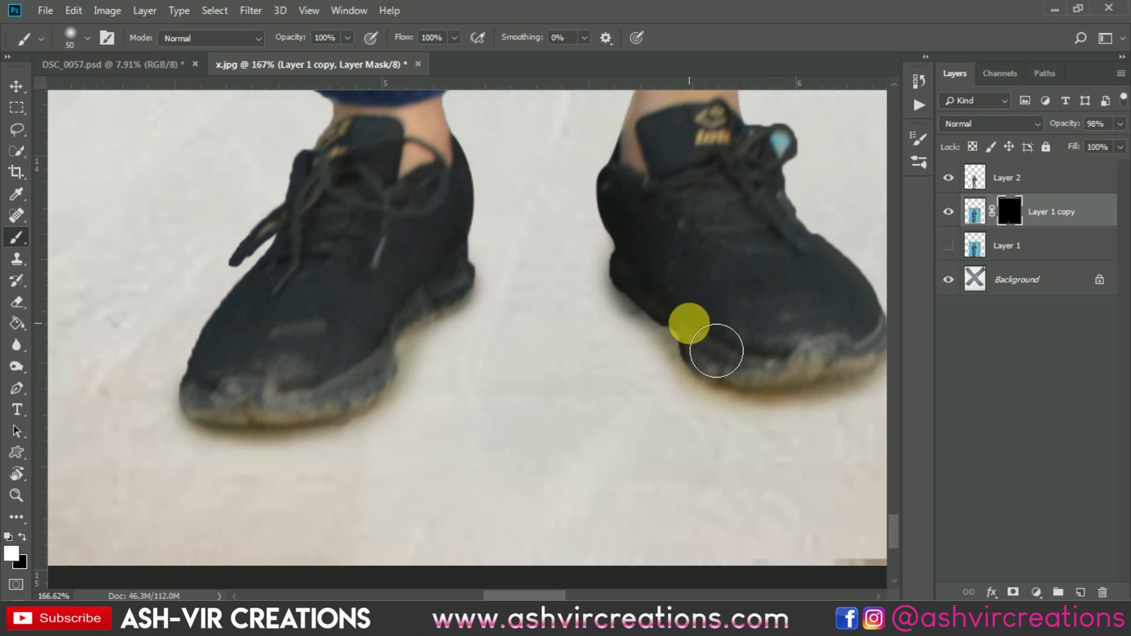
{"action": "left_click", "coordinate": [949, 212]}
{"action": "left_click", "coordinate": [949, 213]}
Step: Refine the mask along the left shoe's sole and toggle the layer to check it
{"action": "mouse_move", "coordinate": [329, 391]}
{"action": "left_mouse_down"}
{"action": "mouse_move", "coordinate": [379, 417]}
{"action": "mouse_move", "coordinate": [283, 431]}
{"action": "left_mouse_up"}
{"action": "left_click", "coordinate": [1001, 219]}
{"action": "left_click", "coordinate": [949, 212]}
{"action": "left_click", "coordinate": [949, 212]}
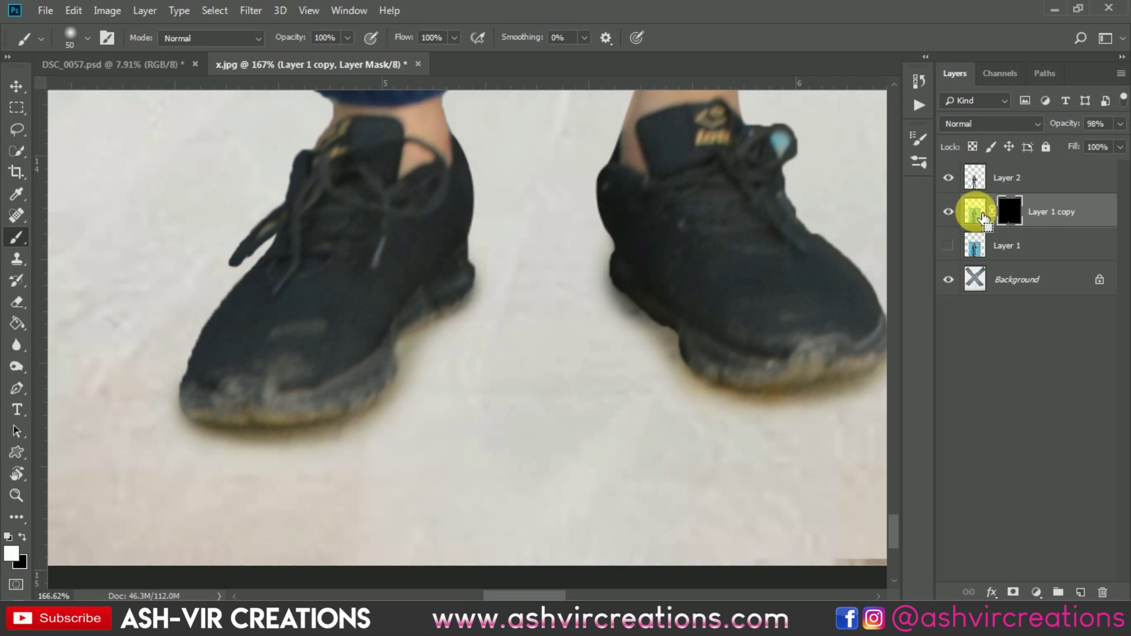
Step: Open Levels on the Layer 1 copy mask, then cancel it and return to the Brush
{"action": "key", "text": "ctrl+l"}
{"action": "left_click_drag", "start_coordinate": [935, 151], "coordinate": [996, 293]}
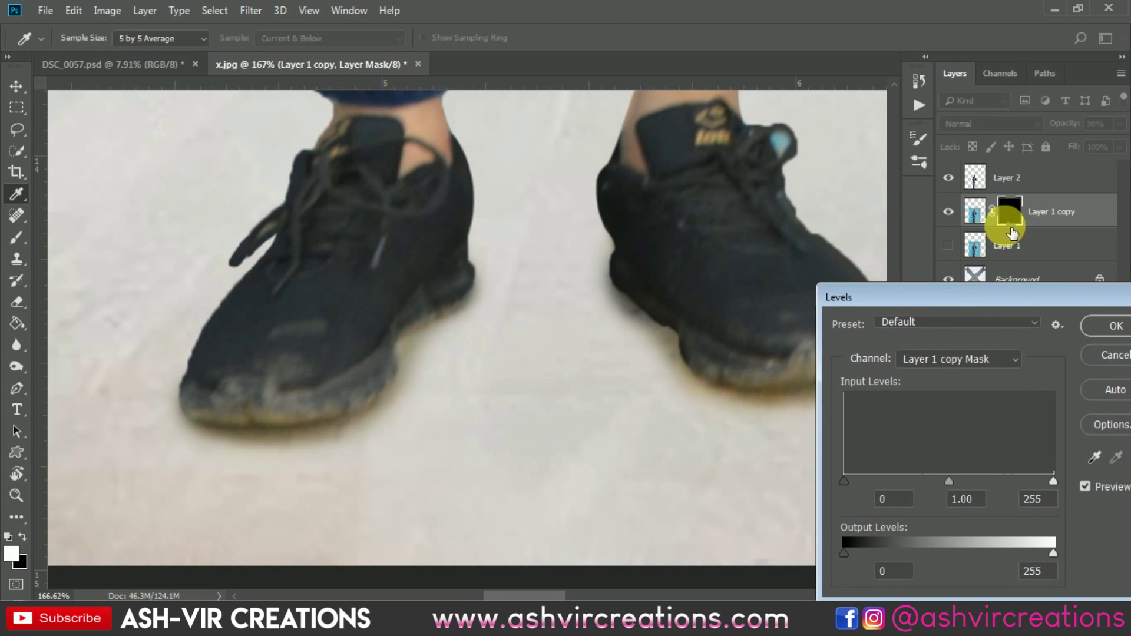
{"action": "left_click", "coordinate": [1106, 357]}
{"action": "key", "text": "b"}
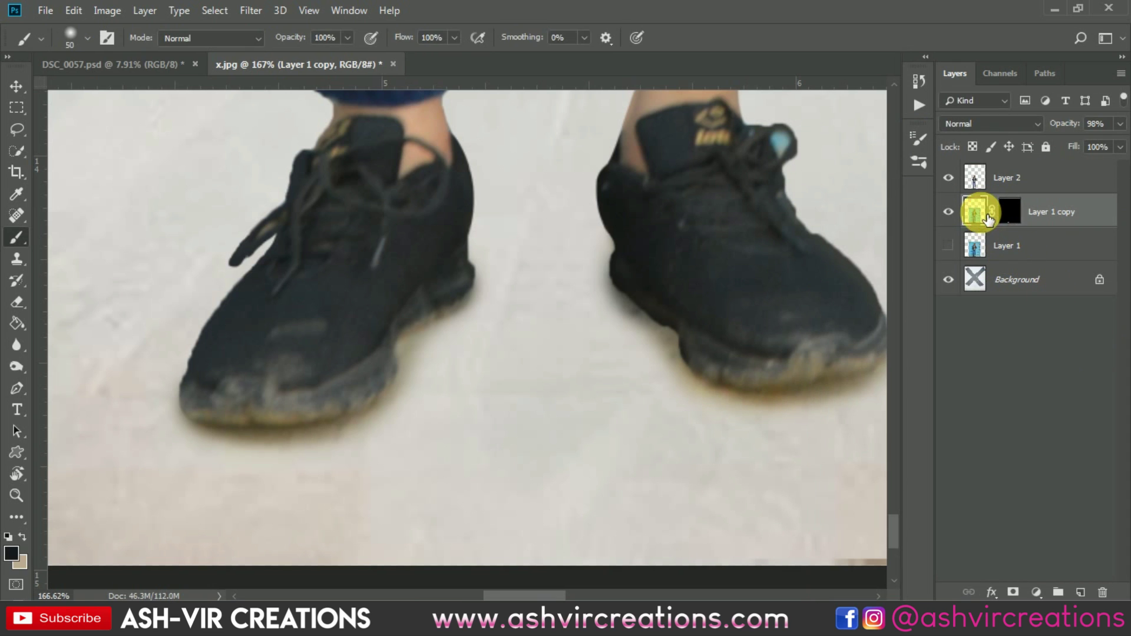
Step: Set the Layer 1 copy image's Levels black input to 6 and apply it
{"action": "left_click", "coordinate": [990, 218]}
{"action": "key", "text": "ctrl+l"}
{"action": "left_click_drag", "start_coordinate": [595, 83], "coordinate": [929, 137]}
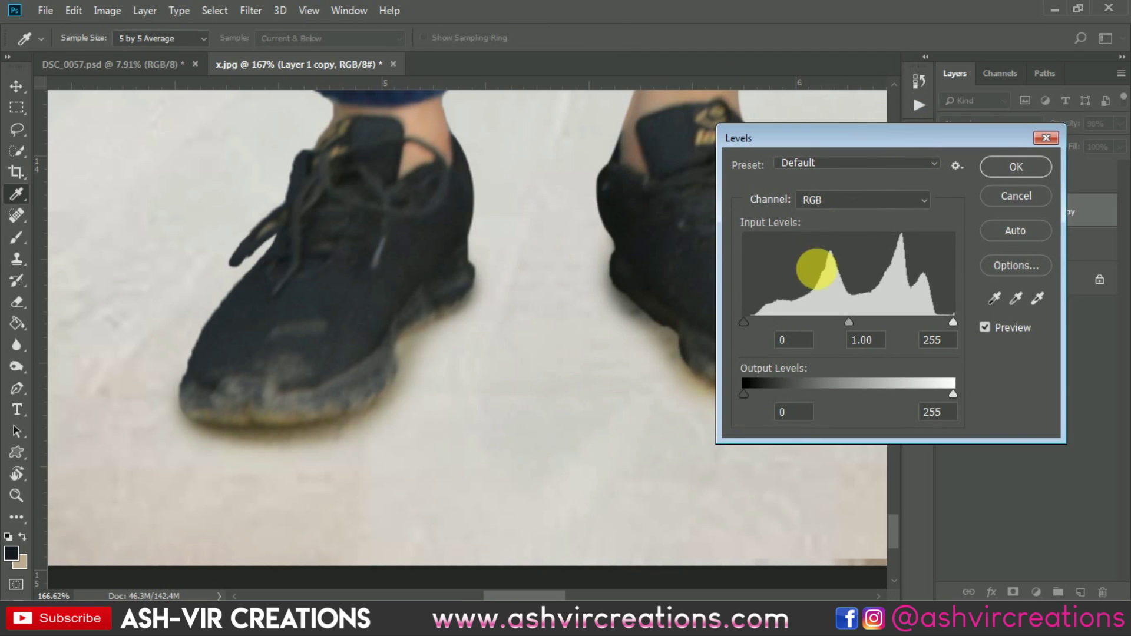
{"action": "mouse_move", "coordinate": [755, 320]}
{"action": "left_mouse_down"}
{"action": "mouse_move", "coordinate": [786, 316]}
{"action": "mouse_move", "coordinate": [718, 317]}
{"action": "mouse_move", "coordinate": [755, 320]}
{"action": "mouse_move", "coordinate": [733, 319]}
{"action": "mouse_move", "coordinate": [744, 319]}
{"action": "left_mouse_up"}
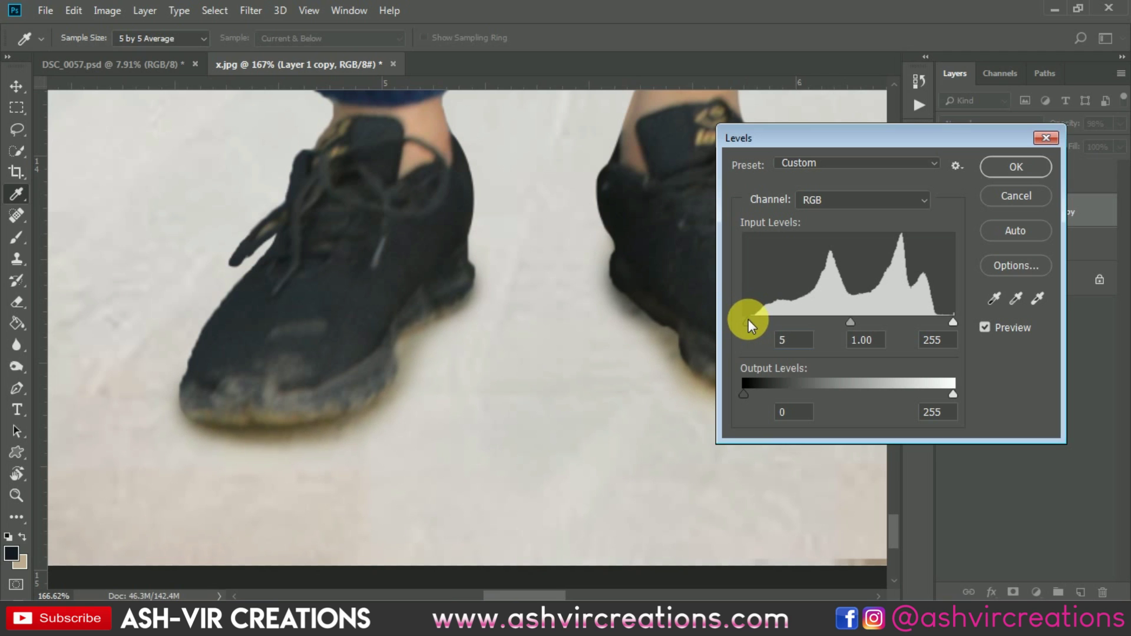
{"action": "scroll", "coordinate": [737, 182], "scroll_direction": "down", "scroll_amount": 4}
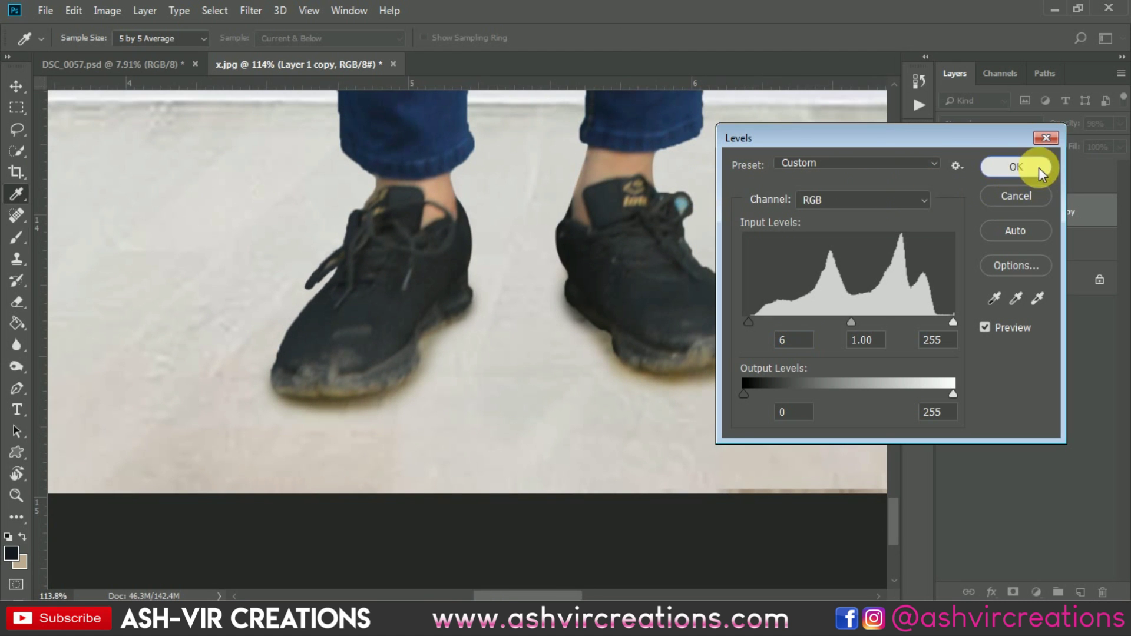
{"action": "left_click", "coordinate": [1038, 167]}
{"action": "scroll", "coordinate": [731, 230], "scroll_direction": "down", "scroll_amount": 3}
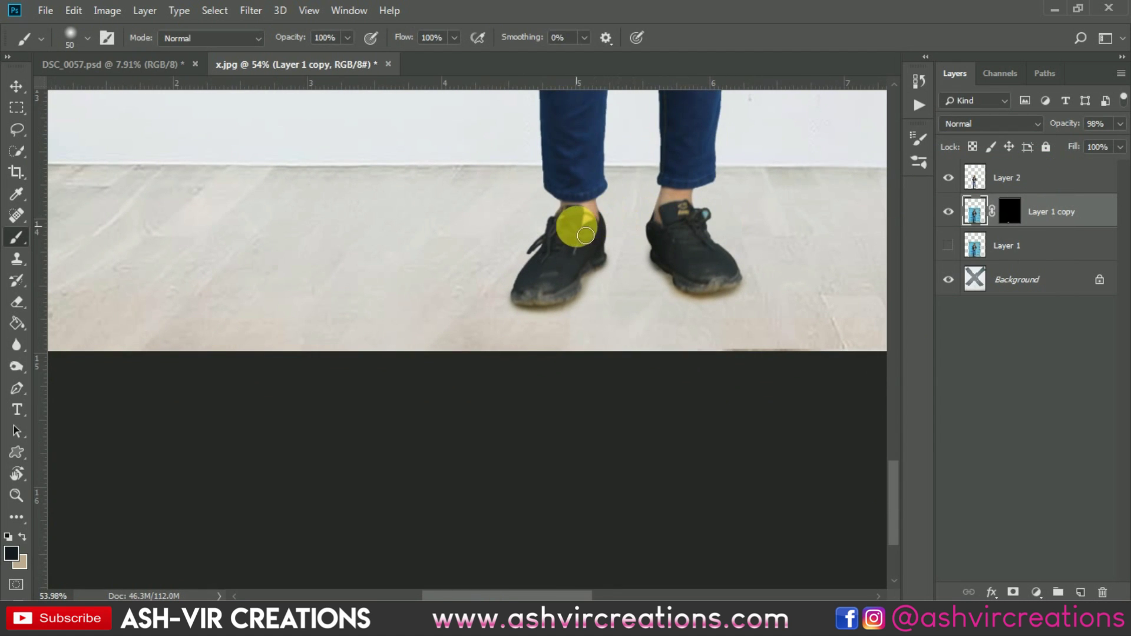
{"action": "scroll", "coordinate": [590, 240], "scroll_direction": "up", "scroll_amount": 2}
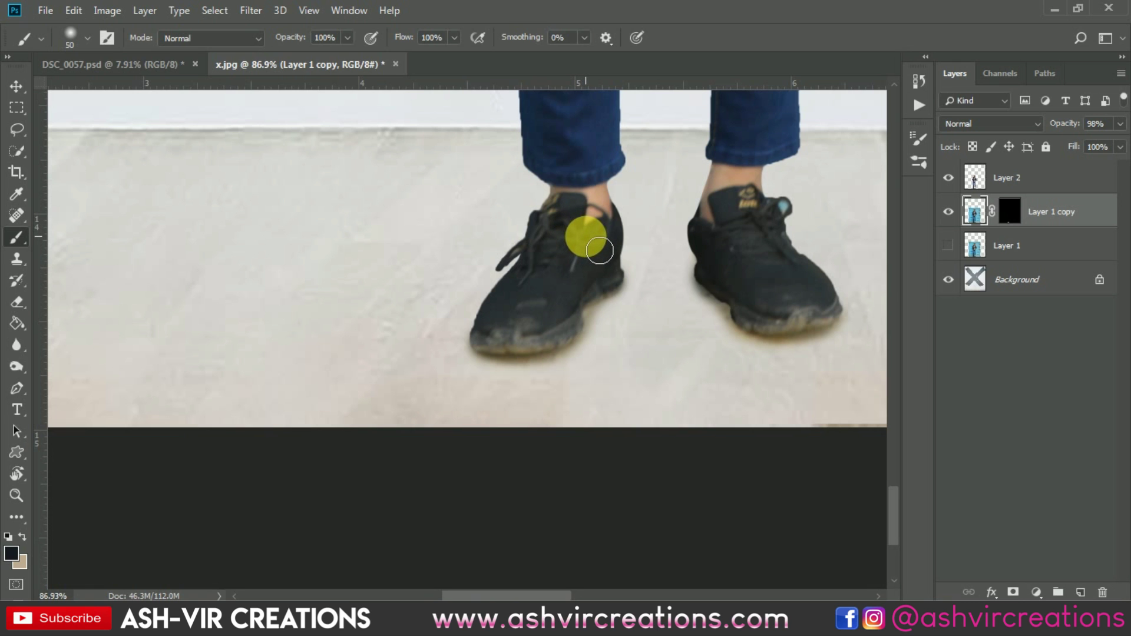
{"action": "left_click", "coordinate": [1005, 177]}
Step: Set the Blur tool to size 9 and 30% strength, then blur the shoe's left edge and shoelace tip
{"action": "scroll", "coordinate": [442, 336], "scroll_direction": "up", "scroll_amount": 2}
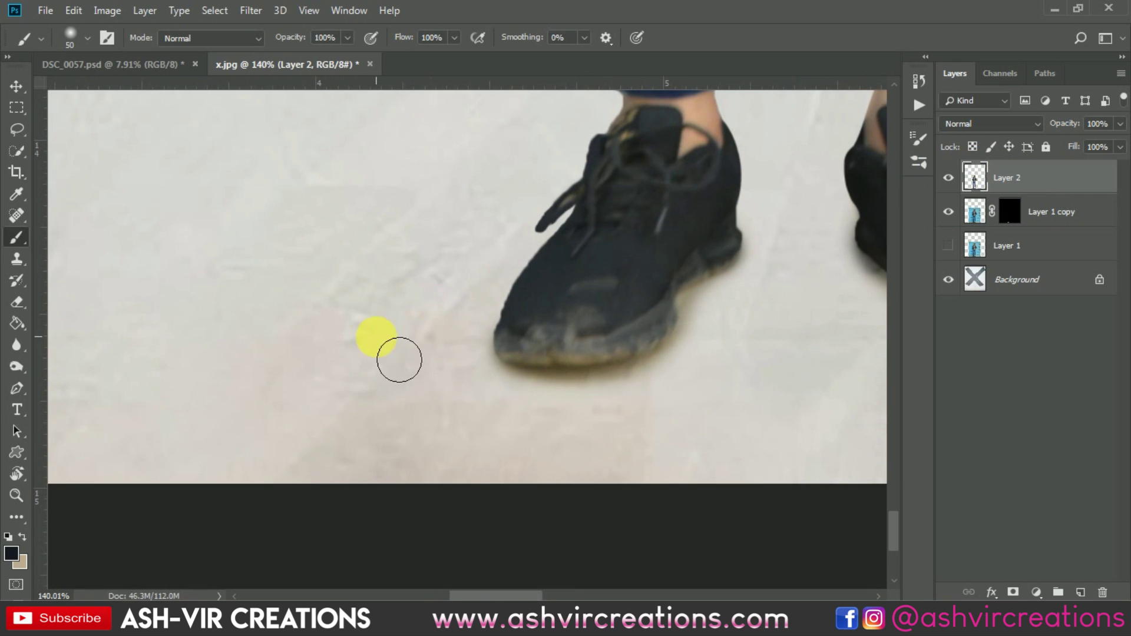
{"action": "left_click", "coordinate": [17, 344]}
{"action": "left_click", "coordinate": [71, 346]}
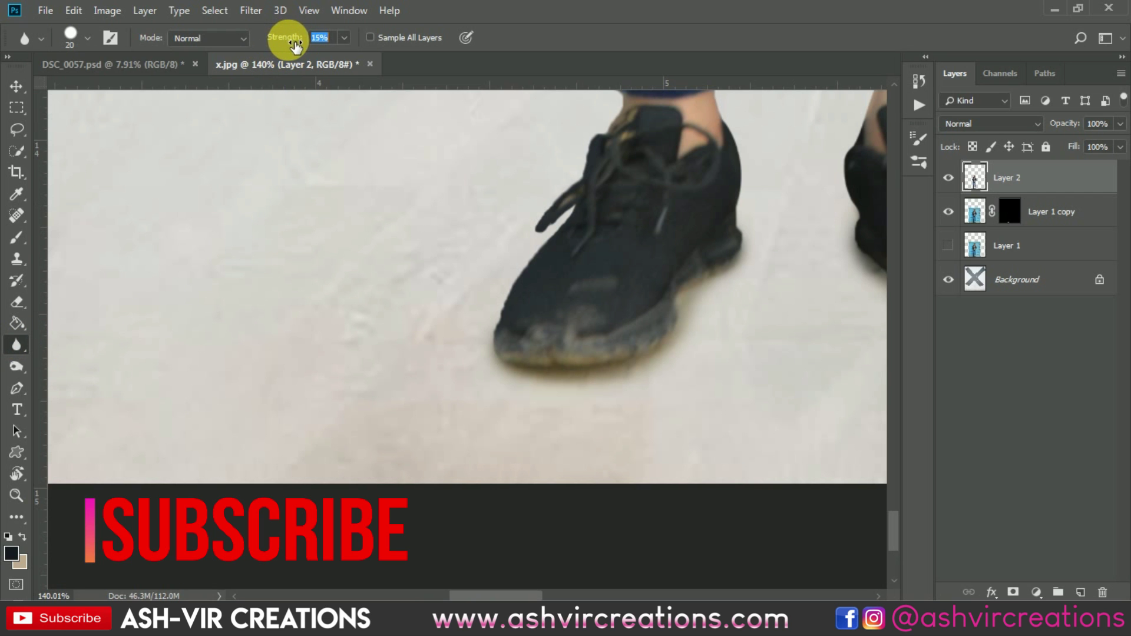
{"action": "scroll", "coordinate": [500, 245], "scroll_direction": "up", "scroll_amount": 3}
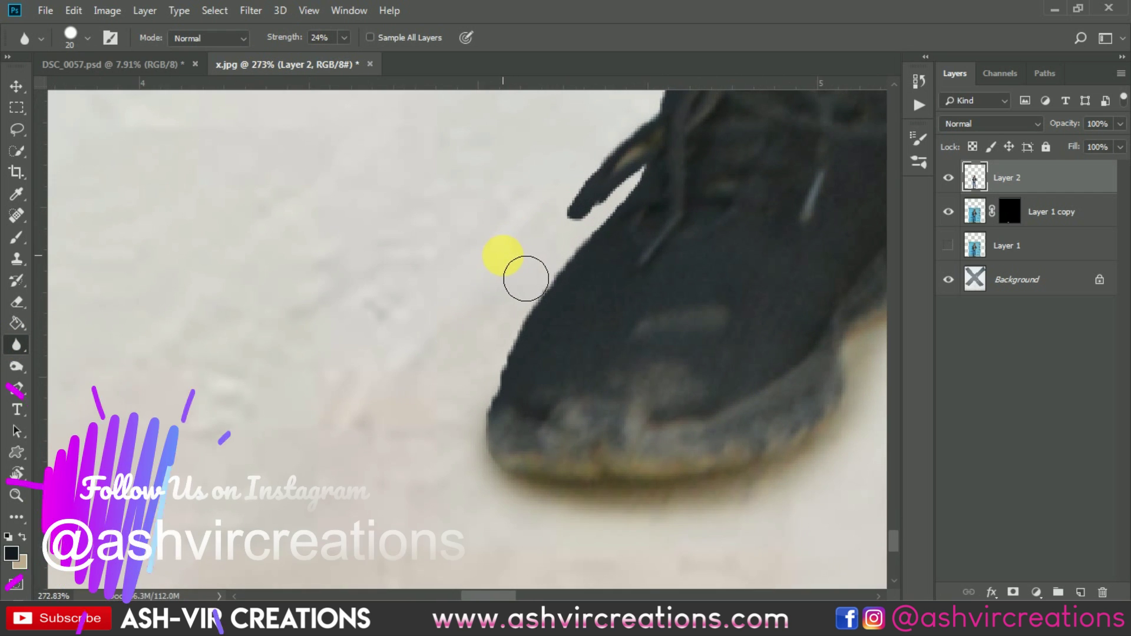
{"action": "key", "text": "bracketleft"}
{"action": "key", "text": "bracketleft"}
{"action": "key", "text": "bracketleft"}
{"action": "left_click", "coordinate": [282, 38]}
{"action": "mouse_move", "coordinate": [568, 239]}
{"action": "left_mouse_down"}
{"action": "mouse_move", "coordinate": [576, 285]}
{"action": "mouse_move", "coordinate": [534, 322]}
{"action": "mouse_move", "coordinate": [488, 404]}
{"action": "left_mouse_up"}
{"action": "mouse_move", "coordinate": [610, 224]}
{"action": "left_mouse_down"}
{"action": "mouse_move", "coordinate": [654, 175]}
{"action": "mouse_move", "coordinate": [578, 219]}
{"action": "mouse_move", "coordinate": [636, 126]}
{"action": "left_mouse_up"}
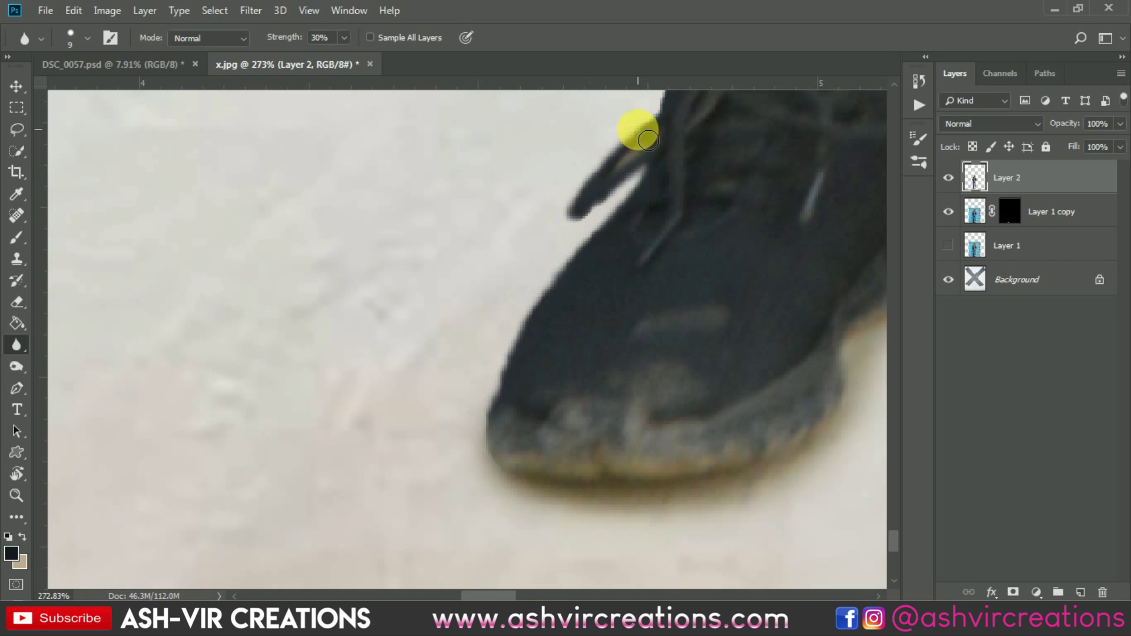
Step: Blur the cut-out edge running up the jeans
{"action": "scroll", "coordinate": [662, 358], "scroll_direction": "up", "scroll_amount": 5}
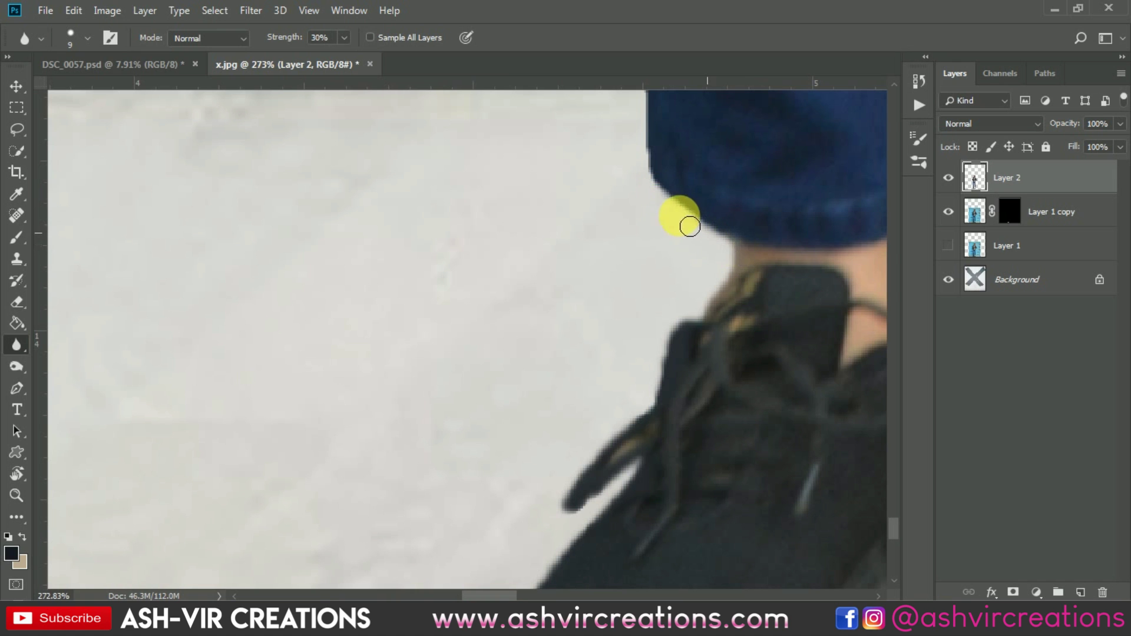
{"action": "scroll", "coordinate": [678, 413], "scroll_direction": "up", "scroll_amount": 8}
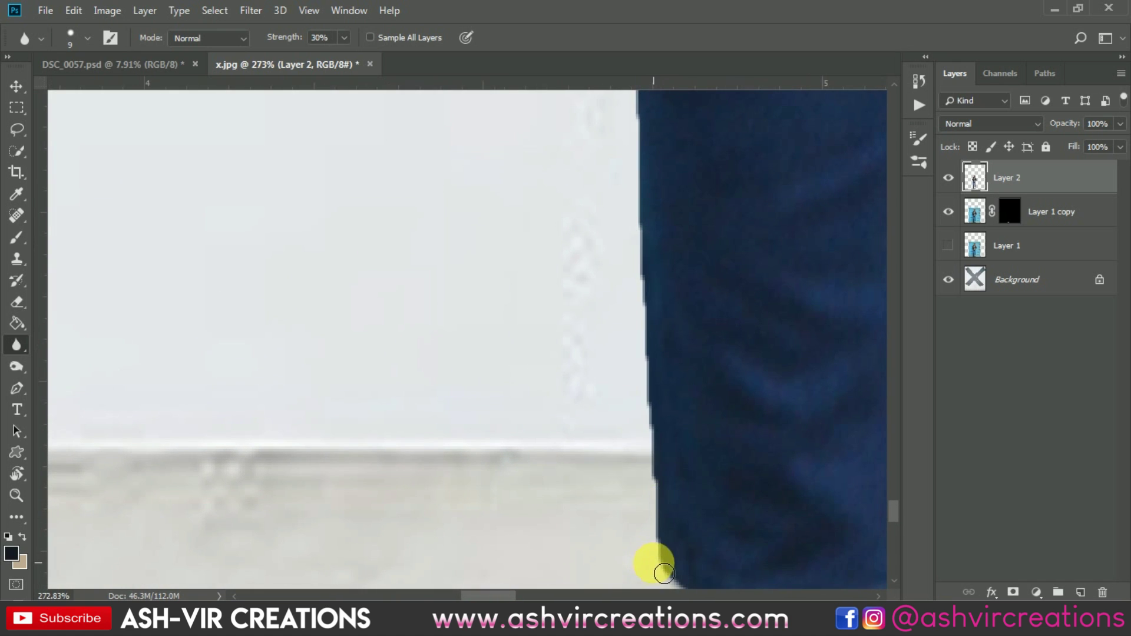
{"action": "scroll", "coordinate": [649, 289], "scroll_direction": "up", "scroll_amount": 5}
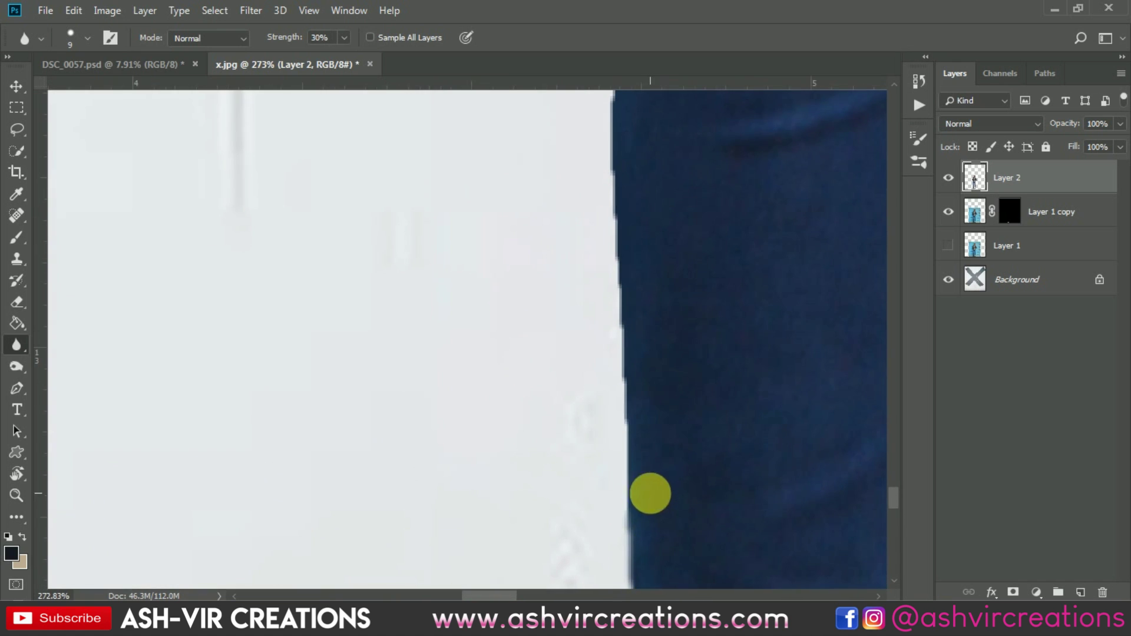
{"action": "left_click_drag", "start_coordinate": [646, 240], "coordinate": [572, 518]}
{"action": "left_click_drag", "start_coordinate": [560, 570], "coordinate": [573, 351]}
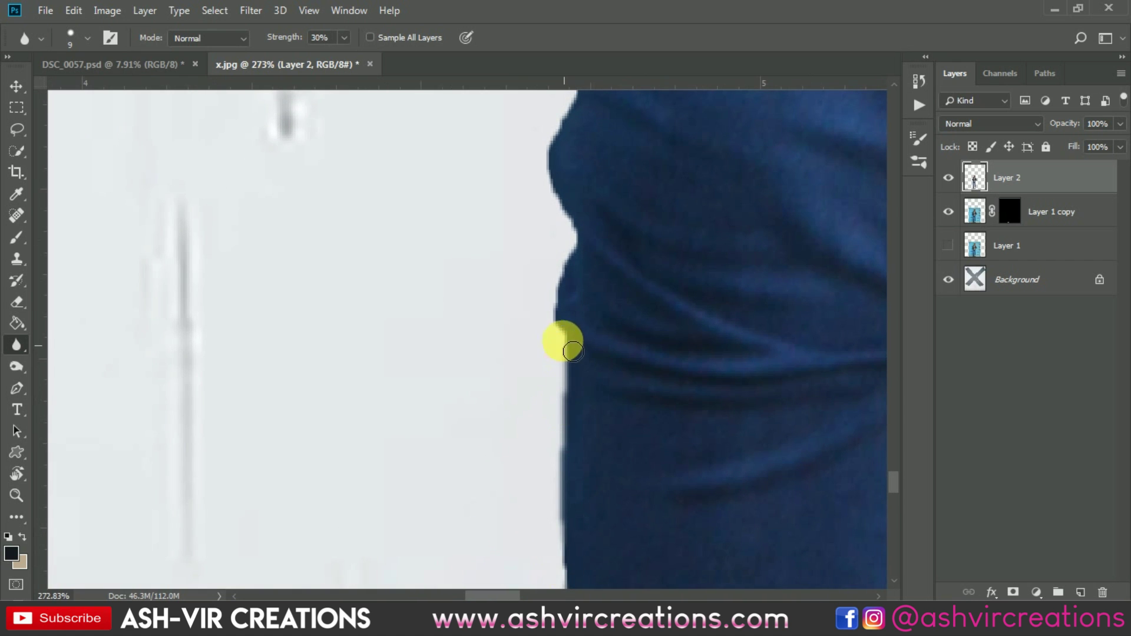
{"action": "scroll", "coordinate": [587, 551], "scroll_direction": "up", "scroll_amount": 5}
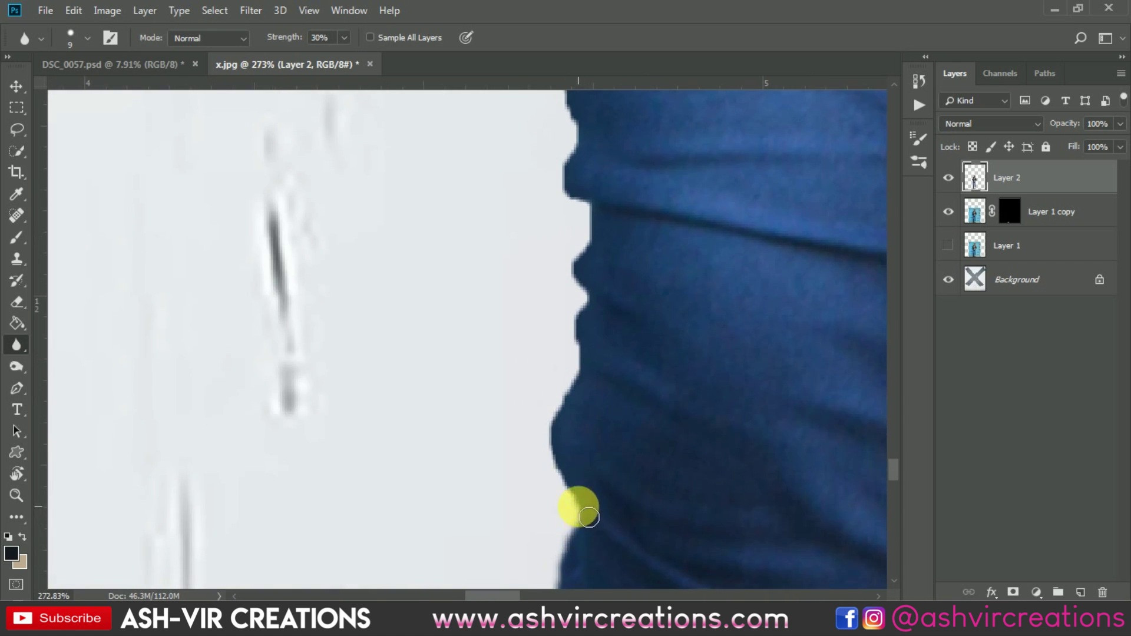
{"action": "left_click_drag", "start_coordinate": [568, 469], "coordinate": [580, 399]}
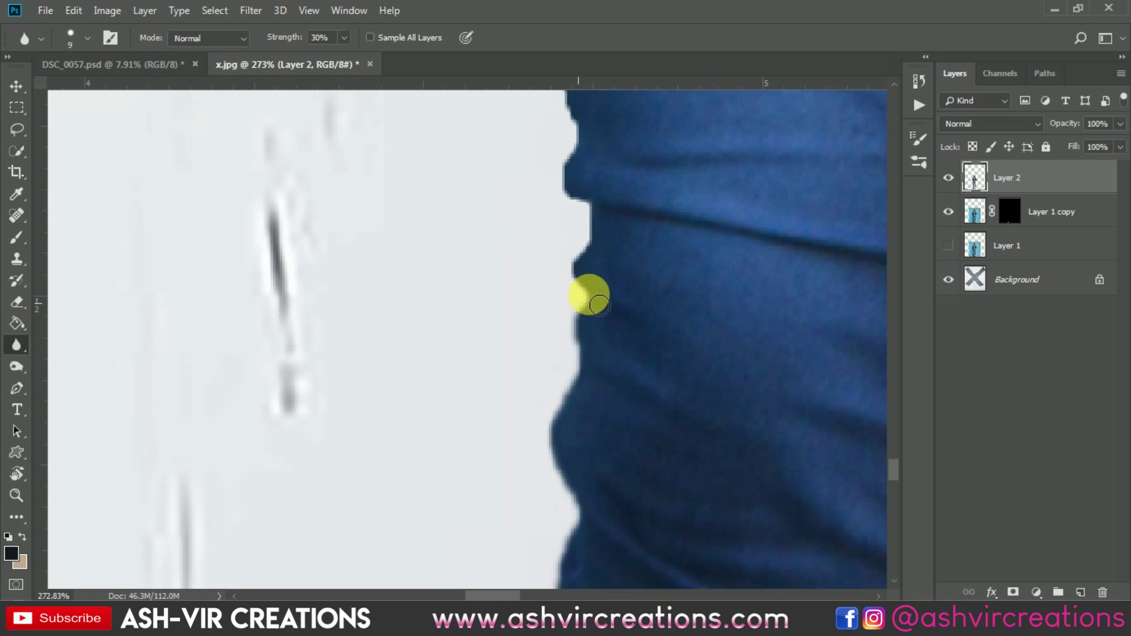
{"action": "left_click_drag", "start_coordinate": [592, 242], "coordinate": [597, 552]}
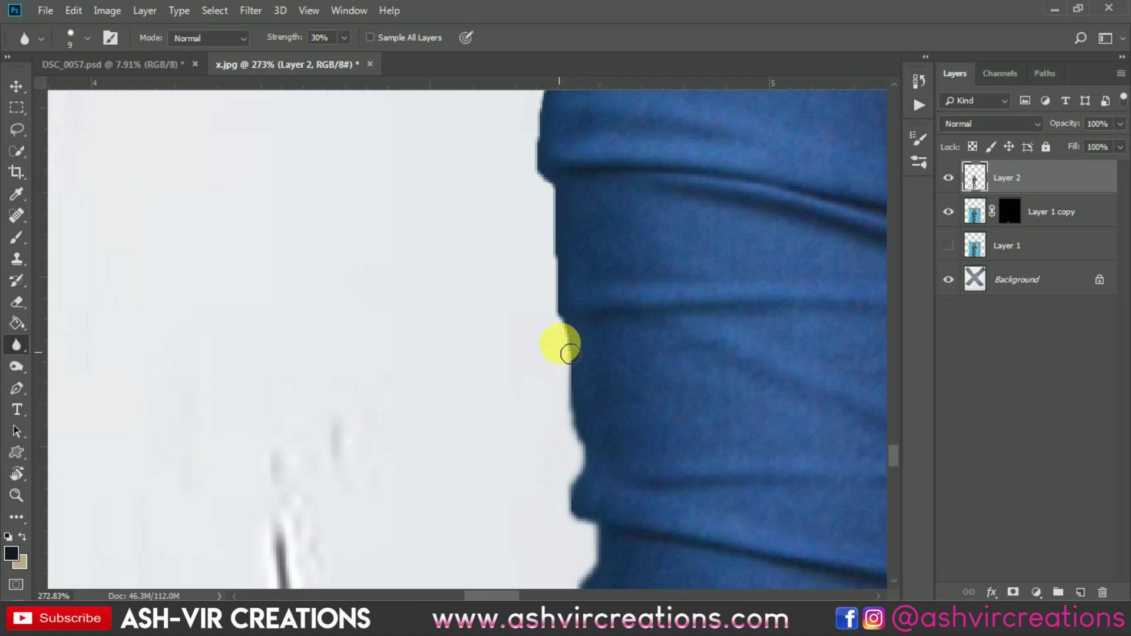
{"action": "mouse_move", "coordinate": [577, 338]}
{"action": "left_mouse_down"}
{"action": "mouse_move", "coordinate": [593, 434]}
{"action": "mouse_move", "coordinate": [645, 576]}
{"action": "mouse_move", "coordinate": [616, 488]}
{"action": "left_mouse_up"}
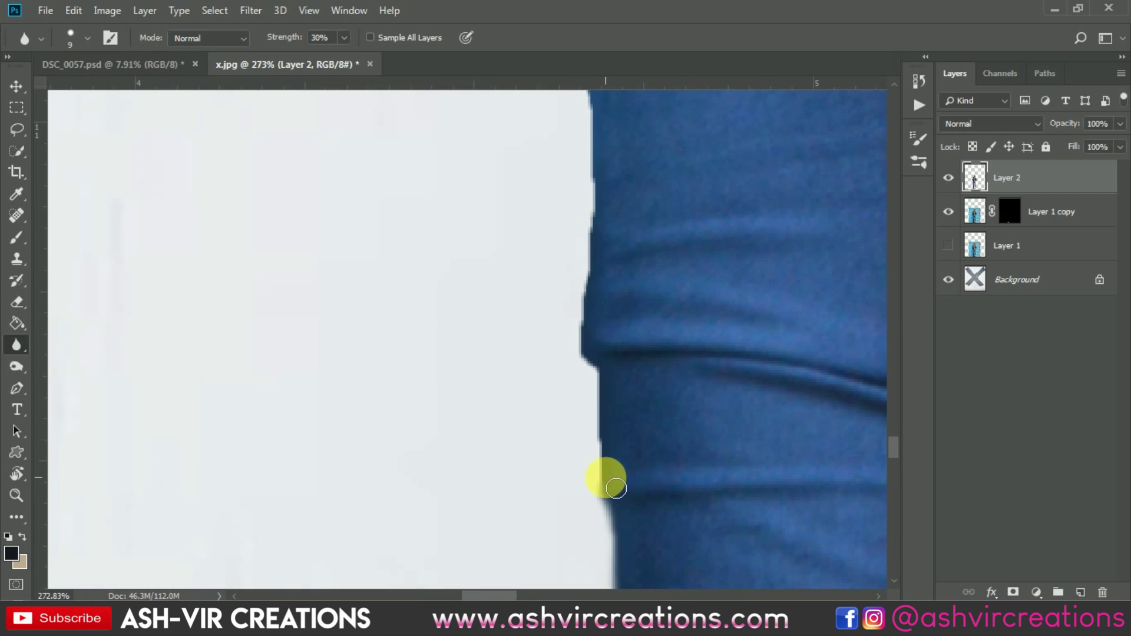
{"action": "mouse_move", "coordinate": [595, 316]}
{"action": "left_mouse_down"}
{"action": "mouse_move", "coordinate": [639, 324]}
{"action": "mouse_move", "coordinate": [665, 525]}
{"action": "mouse_move", "coordinate": [631, 480]}
{"action": "mouse_move", "coordinate": [624, 528]}
{"action": "left_mouse_up"}
{"action": "left_click_drag", "start_coordinate": [628, 449], "coordinate": [625, 334]}
Step: Blur the jacket edges near the zipper and shoulder
{"action": "mouse_move", "coordinate": [607, 254]}
{"action": "left_mouse_down"}
{"action": "mouse_move", "coordinate": [652, 566]}
{"action": "mouse_move", "coordinate": [625, 553]}
{"action": "left_mouse_up"}
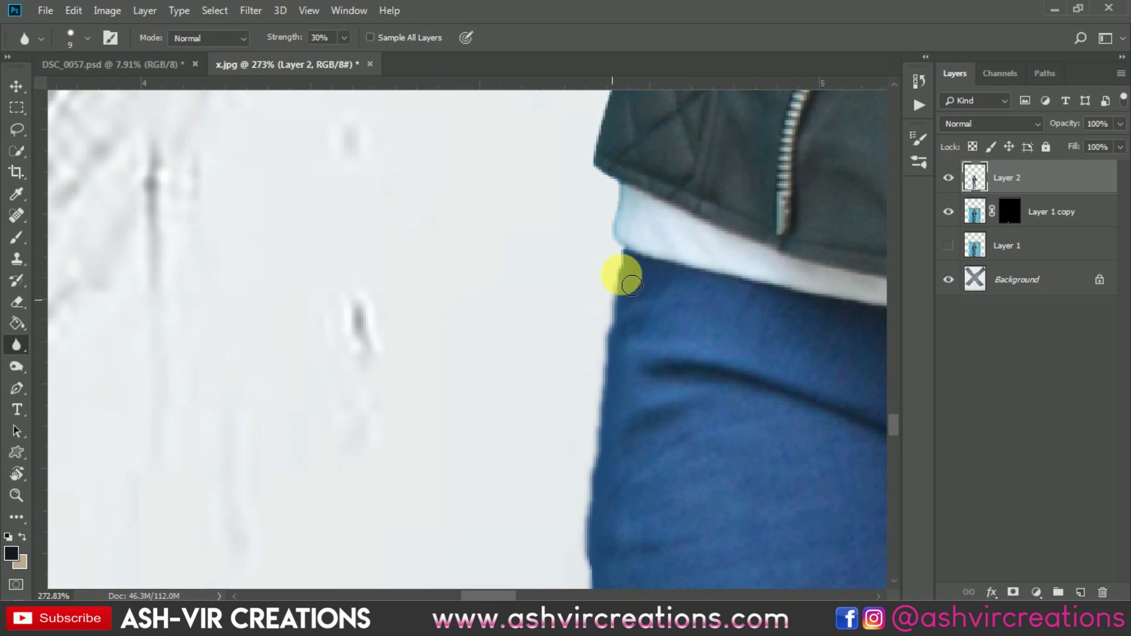
{"action": "left_click_drag", "start_coordinate": [633, 262], "coordinate": [637, 564]}
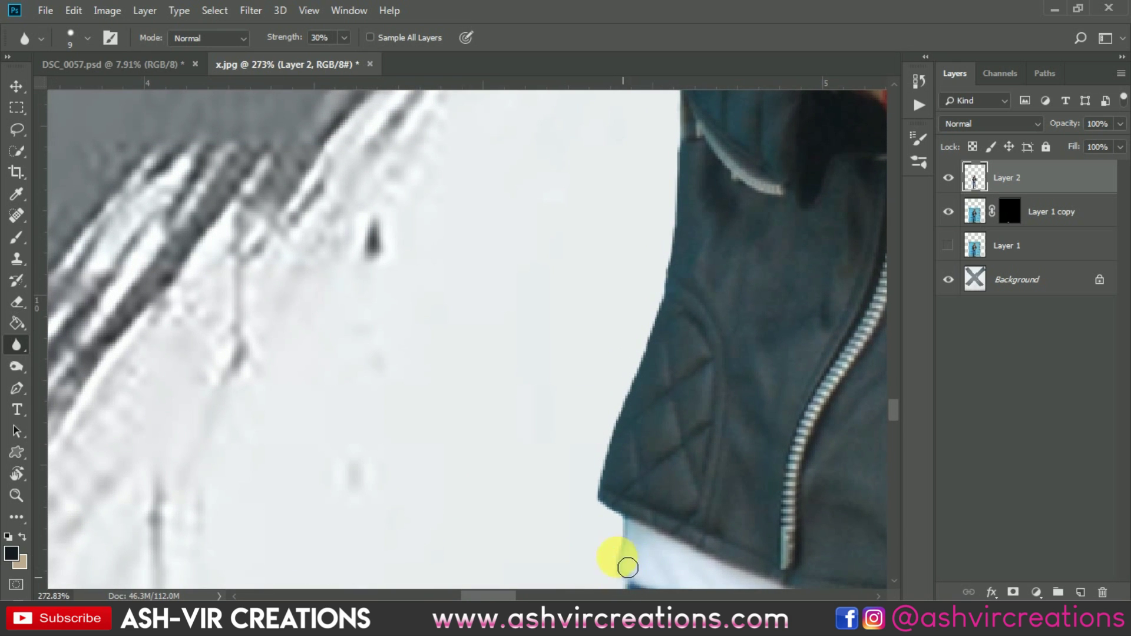
{"action": "left_click_drag", "start_coordinate": [623, 468], "coordinate": [646, 378]}
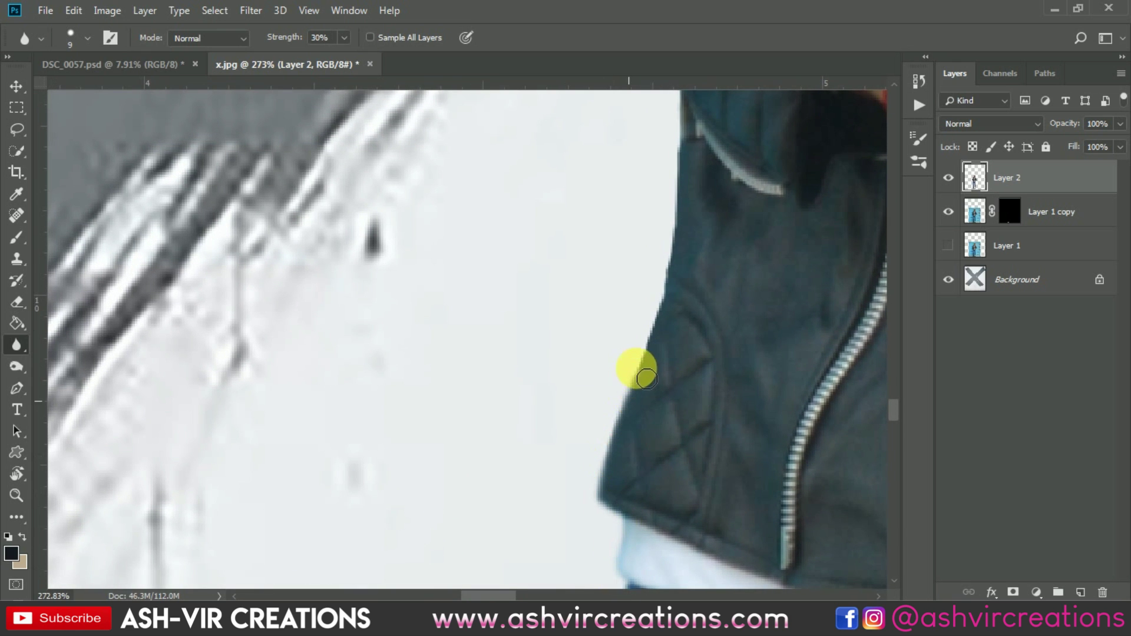
{"action": "left_click_drag", "start_coordinate": [672, 304], "coordinate": [666, 537]}
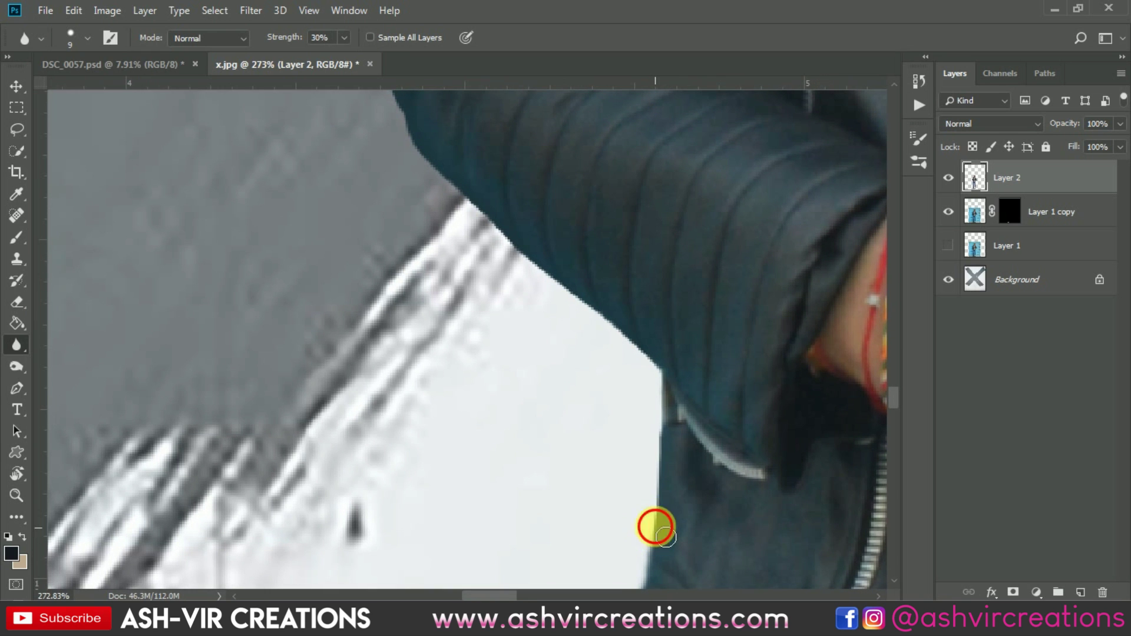
{"action": "mouse_move", "coordinate": [573, 294]}
{"action": "left_mouse_down"}
{"action": "mouse_move", "coordinate": [494, 235]}
{"action": "mouse_move", "coordinate": [652, 581]}
{"action": "mouse_move", "coordinate": [660, 540]}
{"action": "mouse_move", "coordinate": [607, 502]}
{"action": "mouse_move", "coordinate": [565, 426]}
{"action": "mouse_move", "coordinate": [544, 358]}
{"action": "mouse_move", "coordinate": [548, 331]}
{"action": "mouse_move", "coordinate": [564, 319]}
{"action": "mouse_move", "coordinate": [574, 363]}
{"action": "mouse_move", "coordinate": [568, 467]}
{"action": "mouse_move", "coordinate": [540, 479]}
{"action": "mouse_move", "coordinate": [535, 496]}
{"action": "mouse_move", "coordinate": [588, 245]}
{"action": "mouse_move", "coordinate": [615, 250]}
{"action": "mouse_move", "coordinate": [584, 581]}
{"action": "mouse_move", "coordinate": [575, 572]}
{"action": "mouse_move", "coordinate": [556, 584]}
{"action": "mouse_move", "coordinate": [624, 275]}
{"action": "mouse_move", "coordinate": [636, 290]}
{"action": "mouse_move", "coordinate": [577, 502]}
{"action": "mouse_move", "coordinate": [567, 465]}
{"action": "mouse_move", "coordinate": [587, 418]}
{"action": "mouse_move", "coordinate": [553, 473]}
{"action": "mouse_move", "coordinate": [598, 384]}
{"action": "mouse_move", "coordinate": [636, 256]}
{"action": "mouse_move", "coordinate": [617, 322]}
{"action": "mouse_move", "coordinate": [671, 322]}
{"action": "mouse_move", "coordinate": [579, 526]}
{"action": "mouse_move", "coordinate": [531, 446]}
{"action": "mouse_move", "coordinate": [539, 398]}
{"action": "mouse_move", "coordinate": [574, 329]}
{"action": "mouse_move", "coordinate": [545, 382]}
{"action": "mouse_move", "coordinate": [595, 309]}
{"action": "mouse_move", "coordinate": [823, 245]}
{"action": "mouse_move", "coordinate": [614, 325]}
{"action": "mouse_move", "coordinate": [652, 310]}
{"action": "mouse_move", "coordinate": [775, 308]}
{"action": "mouse_move", "coordinate": [404, 461]}
{"action": "mouse_move", "coordinate": [440, 384]}
{"action": "mouse_move", "coordinate": [487, 389]}
{"action": "mouse_move", "coordinate": [531, 376]}
{"action": "mouse_move", "coordinate": [505, 401]}
{"action": "mouse_move", "coordinate": [717, 261]}
{"action": "mouse_move", "coordinate": [618, 318]}
{"action": "mouse_move", "coordinate": [662, 300]}
{"action": "mouse_move", "coordinate": [536, 542]}
{"action": "left_mouse_up"}
Step: Blur the outline along the jaw, glasses, ear, jacket shoulder and sleeve
{"action": "mouse_move", "coordinate": [586, 459]}
{"action": "left_mouse_down"}
{"action": "mouse_move", "coordinate": [594, 467]}
{"action": "mouse_move", "coordinate": [592, 440]}
{"action": "mouse_move", "coordinate": [553, 408]}
{"action": "mouse_move", "coordinate": [532, 331]}
{"action": "mouse_move", "coordinate": [557, 215]}
{"action": "mouse_move", "coordinate": [530, 144]}
{"action": "mouse_move", "coordinate": [513, 227]}
{"action": "mouse_move", "coordinate": [512, 293]}
{"action": "mouse_move", "coordinate": [538, 279]}
{"action": "mouse_move", "coordinate": [525, 411]}
{"action": "left_mouse_up"}
{"action": "mouse_move", "coordinate": [512, 340]}
{"action": "left_mouse_down"}
{"action": "mouse_move", "coordinate": [518, 222]}
{"action": "mouse_move", "coordinate": [626, 281]}
{"action": "mouse_move", "coordinate": [242, 247]}
{"action": "left_mouse_up"}
{"action": "left_click_drag", "start_coordinate": [585, 354], "coordinate": [538, 210]}
{"action": "mouse_move", "coordinate": [624, 250]}
{"action": "left_mouse_down"}
{"action": "mouse_move", "coordinate": [610, 327]}
{"action": "mouse_move", "coordinate": [557, 400]}
{"action": "mouse_move", "coordinate": [527, 419]}
{"action": "mouse_move", "coordinate": [542, 434]}
{"action": "mouse_move", "coordinate": [662, 205]}
{"action": "mouse_move", "coordinate": [598, 233]}
{"action": "mouse_move", "coordinate": [596, 302]}
{"action": "mouse_move", "coordinate": [628, 326]}
{"action": "mouse_move", "coordinate": [596, 318]}
{"action": "mouse_move", "coordinate": [619, 366]}
{"action": "mouse_move", "coordinate": [663, 402]}
{"action": "mouse_move", "coordinate": [738, 433]}
{"action": "mouse_move", "coordinate": [323, 223]}
{"action": "mouse_move", "coordinate": [290, 295]}
{"action": "mouse_move", "coordinate": [440, 332]}
{"action": "mouse_move", "coordinate": [549, 376]}
{"action": "left_mouse_up"}
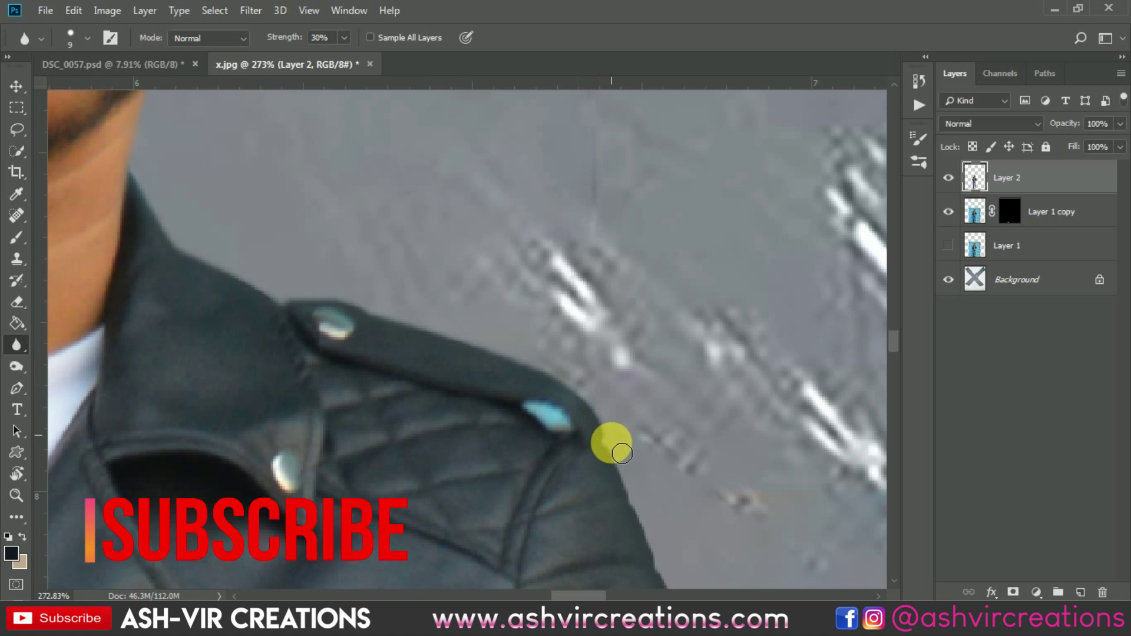
{"action": "left_click_drag", "start_coordinate": [664, 458], "coordinate": [560, 233]}
{"action": "mouse_move", "coordinate": [551, 279]}
{"action": "left_mouse_down"}
{"action": "mouse_move", "coordinate": [583, 366]}
{"action": "mouse_move", "coordinate": [583, 227]}
{"action": "mouse_move", "coordinate": [559, 227]}
{"action": "mouse_move", "coordinate": [630, 473]}
{"action": "mouse_move", "coordinate": [646, 253]}
{"action": "mouse_move", "coordinate": [621, 213]}
{"action": "mouse_move", "coordinate": [570, 260]}
{"action": "mouse_move", "coordinate": [600, 330]}
{"action": "mouse_move", "coordinate": [616, 421]}
{"action": "mouse_move", "coordinate": [624, 250]}
{"action": "mouse_move", "coordinate": [618, 315]}
{"action": "mouse_move", "coordinate": [641, 408]}
{"action": "mouse_move", "coordinate": [698, 439]}
{"action": "mouse_move", "coordinate": [664, 232]}
{"action": "mouse_move", "coordinate": [616, 268]}
{"action": "mouse_move", "coordinate": [614, 336]}
{"action": "mouse_move", "coordinate": [635, 413]}
{"action": "mouse_move", "coordinate": [652, 435]}
{"action": "mouse_move", "coordinate": [628, 234]}
{"action": "left_mouse_up"}
{"action": "mouse_move", "coordinate": [618, 132]}
{"action": "left_mouse_down"}
{"action": "mouse_move", "coordinate": [585, 308]}
{"action": "mouse_move", "coordinate": [544, 357]}
{"action": "mouse_move", "coordinate": [596, 313]}
{"action": "mouse_move", "coordinate": [580, 308]}
{"action": "mouse_move", "coordinate": [527, 375]}
{"action": "mouse_move", "coordinate": [391, 398]}
{"action": "mouse_move", "coordinate": [209, 406]}
{"action": "mouse_move", "coordinate": [283, 421]}
{"action": "mouse_move", "coordinate": [356, 268]}
{"action": "mouse_move", "coordinate": [275, 261]}
{"action": "mouse_move", "coordinate": [286, 426]}
{"action": "mouse_move", "coordinate": [327, 438]}
{"action": "mouse_move", "coordinate": [393, 434]}
{"action": "mouse_move", "coordinate": [466, 200]}
{"action": "mouse_move", "coordinate": [366, 193]}
{"action": "mouse_move", "coordinate": [377, 245]}
{"action": "left_mouse_up"}
Step: Blur the jacket hem and the jacket's right edge
{"action": "mouse_move", "coordinate": [384, 289]}
{"action": "left_mouse_down"}
{"action": "mouse_move", "coordinate": [369, 505]}
{"action": "mouse_move", "coordinate": [579, 206]}
{"action": "left_mouse_up"}
{"action": "mouse_move", "coordinate": [473, 370]}
{"action": "left_mouse_down"}
{"action": "mouse_move", "coordinate": [483, 380]}
{"action": "mouse_move", "coordinate": [434, 445]}
{"action": "mouse_move", "coordinate": [430, 550]}
{"action": "left_mouse_up"}
{"action": "mouse_move", "coordinate": [518, 391]}
{"action": "left_mouse_down"}
{"action": "mouse_move", "coordinate": [619, 108]}
{"action": "mouse_move", "coordinate": [601, 132]}
{"action": "left_mouse_up"}
{"action": "left_click", "coordinate": [531, 272]}
{"action": "mouse_move", "coordinate": [530, 273]}
{"action": "left_mouse_down"}
{"action": "mouse_move", "coordinate": [502, 376]}
{"action": "mouse_move", "coordinate": [497, 464]}
{"action": "left_mouse_up"}
{"action": "left_click_drag", "start_coordinate": [586, 356], "coordinate": [654, 126]}
{"action": "left_click", "coordinate": [569, 278]}
{"action": "left_click_drag", "start_coordinate": [570, 278], "coordinate": [583, 280]}
{"action": "left_click_drag", "start_coordinate": [571, 328], "coordinate": [535, 369]}
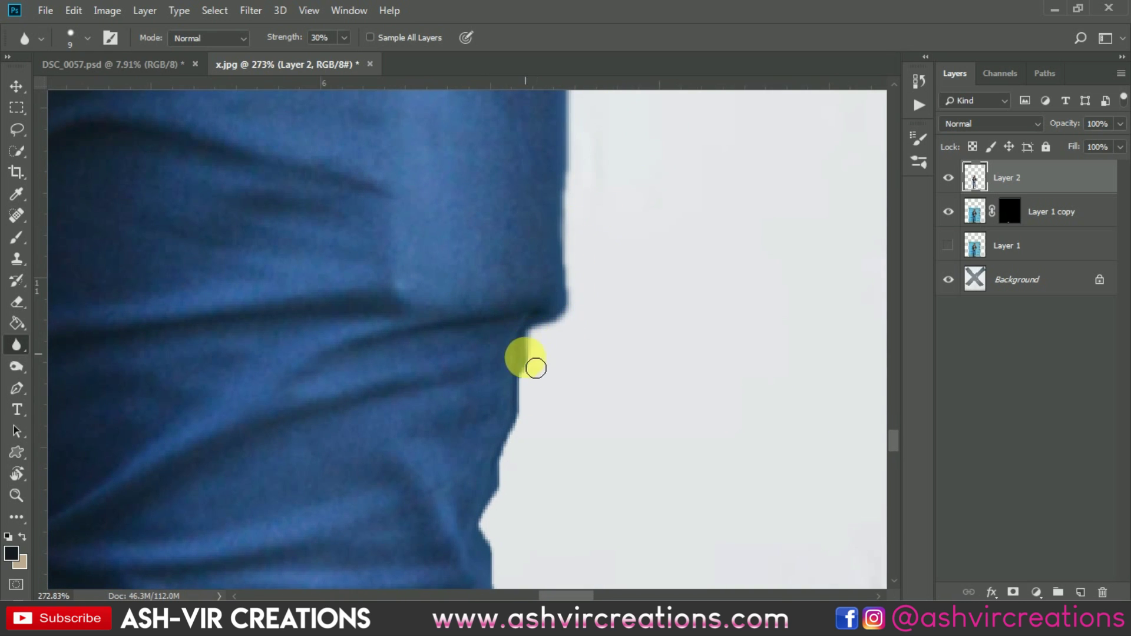
{"action": "mouse_move", "coordinate": [534, 415]}
{"action": "left_mouse_down"}
{"action": "mouse_move", "coordinate": [502, 469]}
{"action": "mouse_move", "coordinate": [505, 531]}
{"action": "mouse_move", "coordinate": [636, 241]}
{"action": "left_mouse_up"}
{"action": "mouse_move", "coordinate": [555, 336]}
{"action": "left_mouse_down"}
{"action": "mouse_move", "coordinate": [551, 430]}
{"action": "mouse_move", "coordinate": [512, 445]}
{"action": "mouse_move", "coordinate": [504, 469]}
{"action": "mouse_move", "coordinate": [663, 229]}
{"action": "mouse_move", "coordinate": [678, 213]}
{"action": "left_mouse_up"}
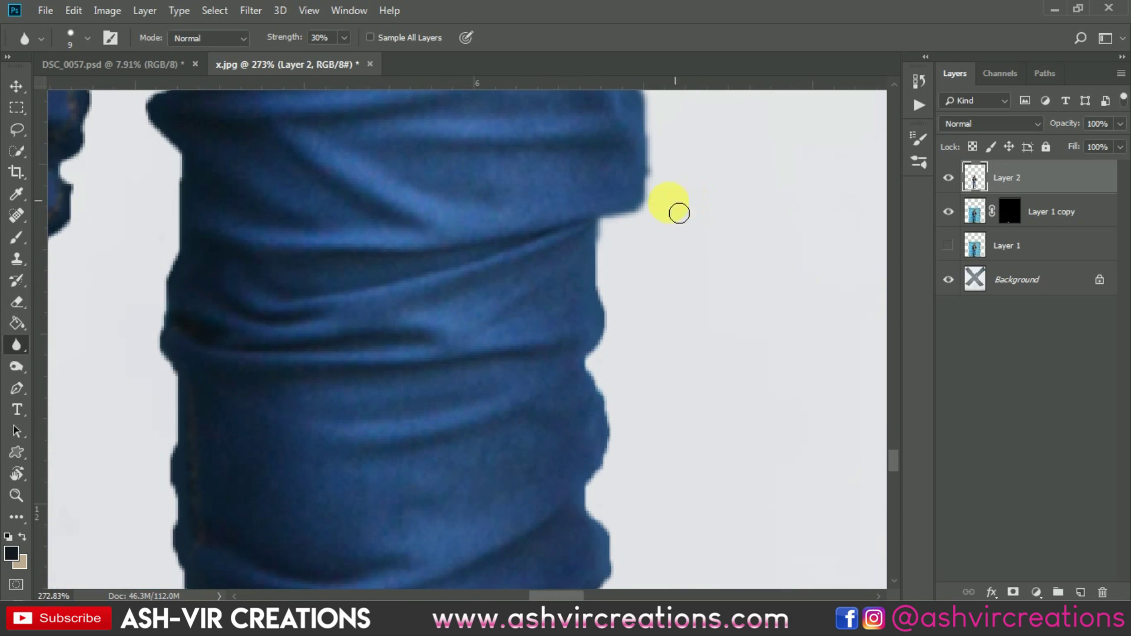
{"action": "left_click_drag", "start_coordinate": [603, 263], "coordinate": [619, 322]}
{"action": "mouse_move", "coordinate": [613, 390]}
{"action": "left_mouse_down"}
{"action": "mouse_move", "coordinate": [623, 425]}
{"action": "mouse_move", "coordinate": [604, 509]}
{"action": "left_mouse_up"}
Step: Blur the right and left outer edges of the jeans leg
{"action": "mouse_move", "coordinate": [655, 391]}
{"action": "left_mouse_down"}
{"action": "mouse_move", "coordinate": [622, 194]}
{"action": "mouse_move", "coordinate": [570, 249]}
{"action": "mouse_move", "coordinate": [537, 308]}
{"action": "left_mouse_up"}
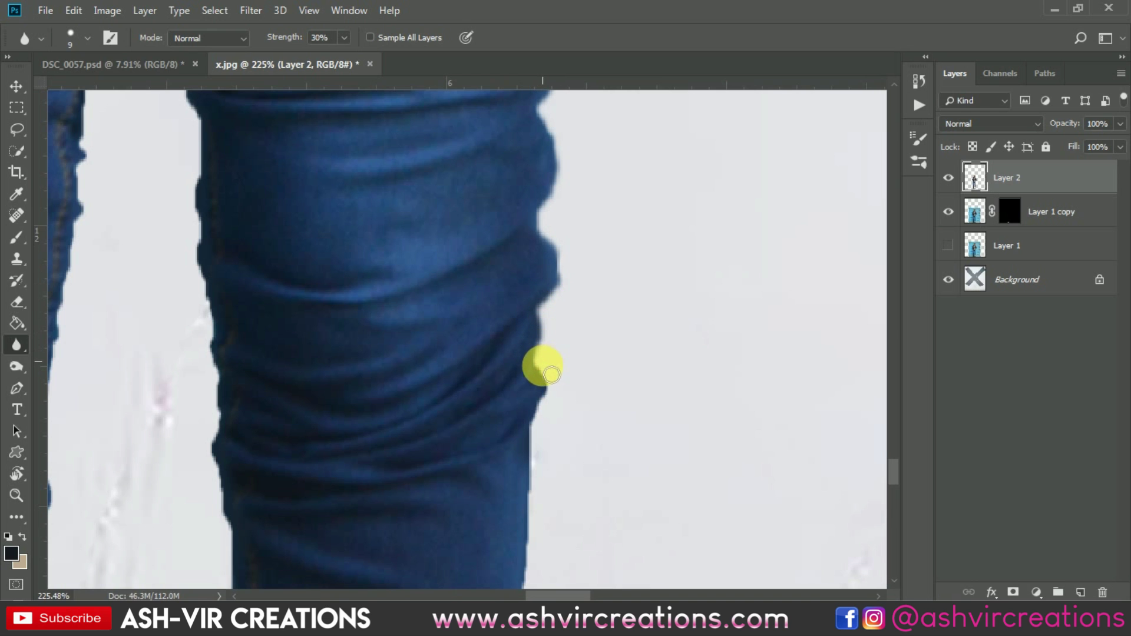
{"action": "left_click_drag", "start_coordinate": [581, 424], "coordinate": [597, 223]}
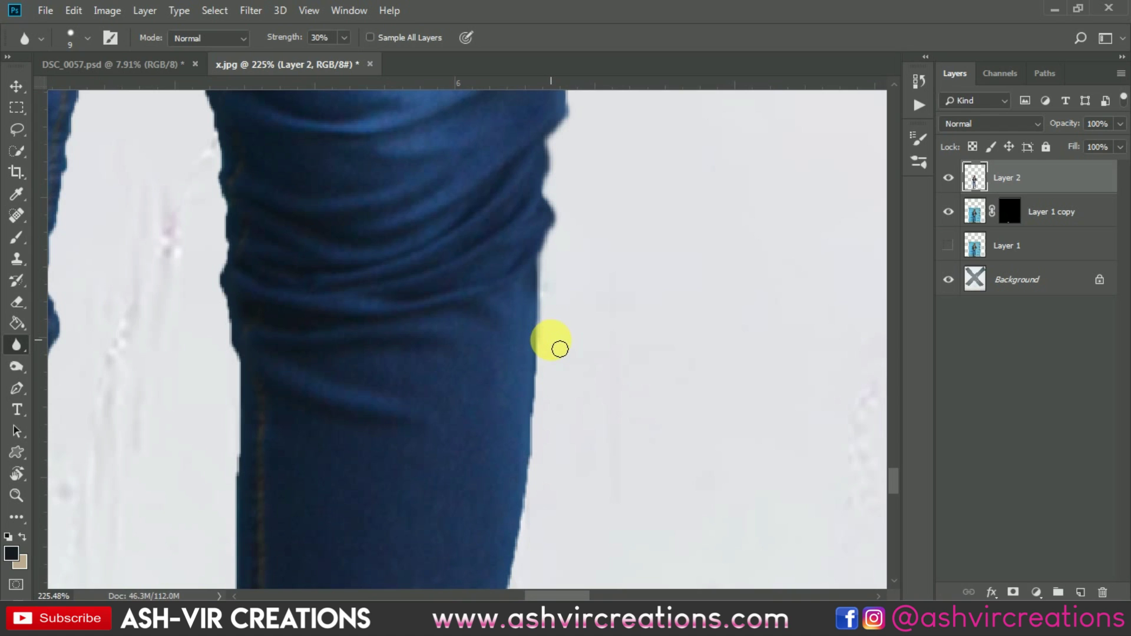
{"action": "left_click_drag", "start_coordinate": [552, 300], "coordinate": [546, 356]}
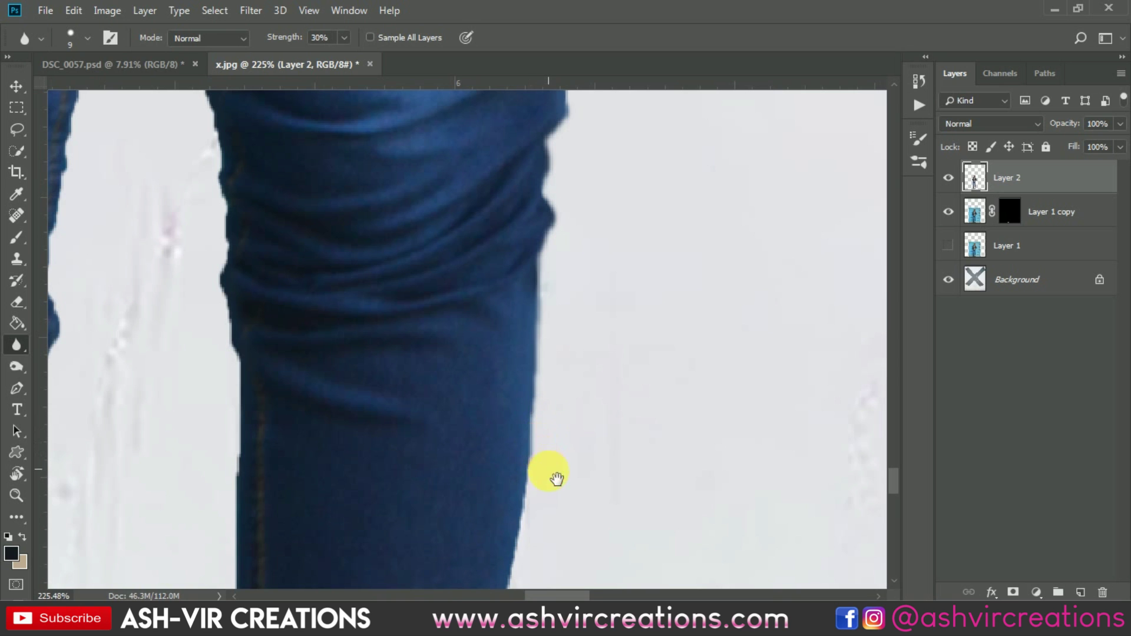
{"action": "left_click_drag", "start_coordinate": [556, 478], "coordinate": [607, 248]}
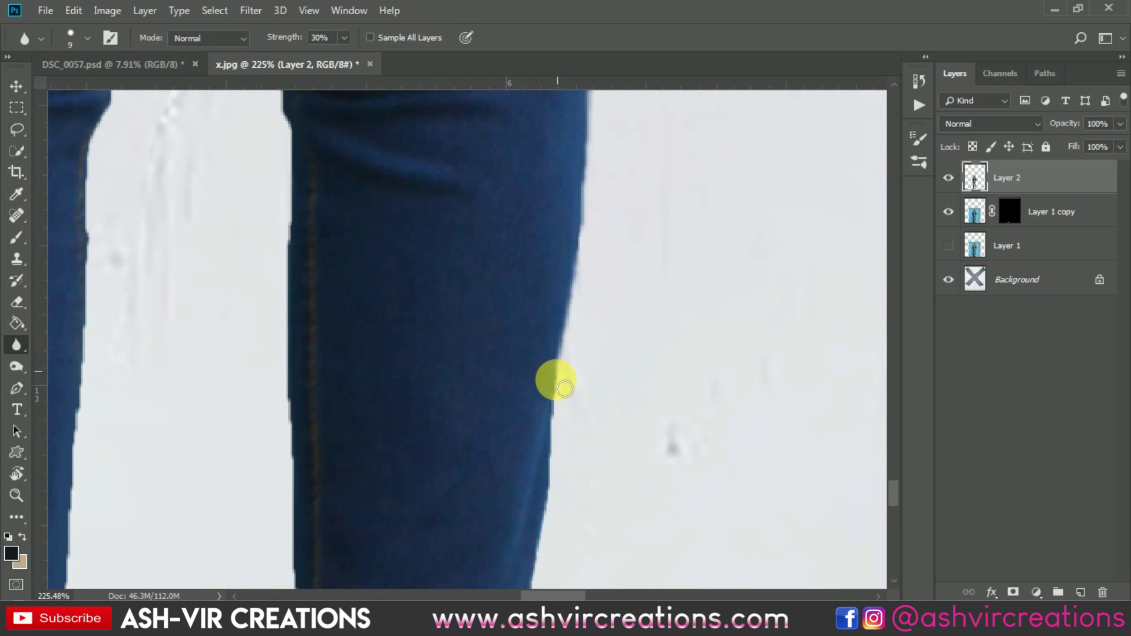
{"action": "left_click_drag", "start_coordinate": [592, 461], "coordinate": [589, 292]}
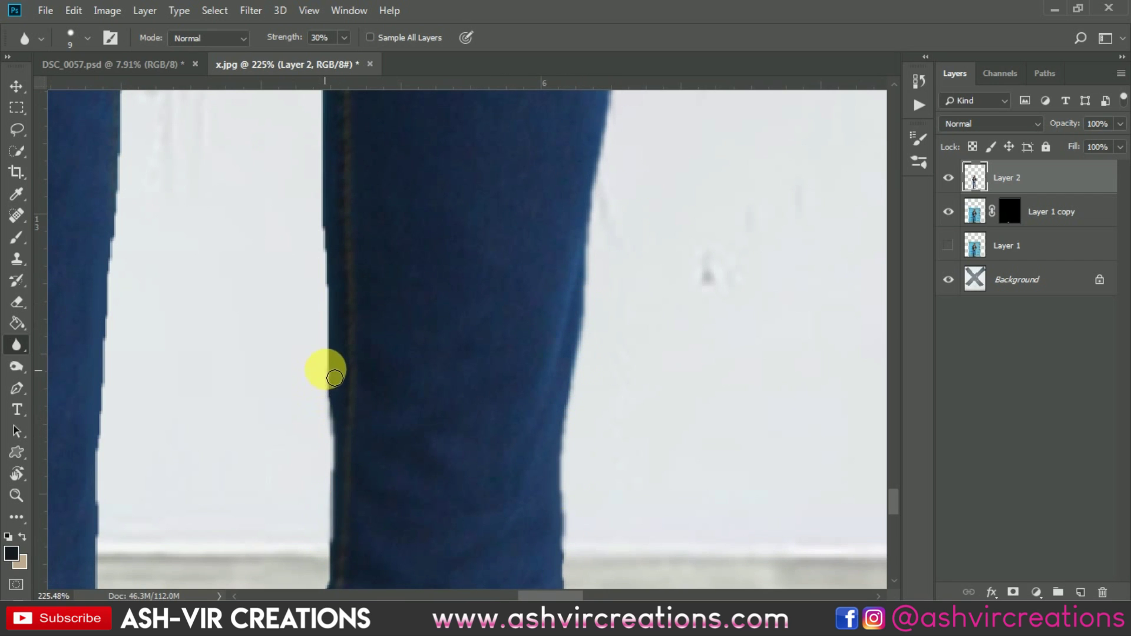
{"action": "left_click_drag", "start_coordinate": [324, 182], "coordinate": [546, 452]}
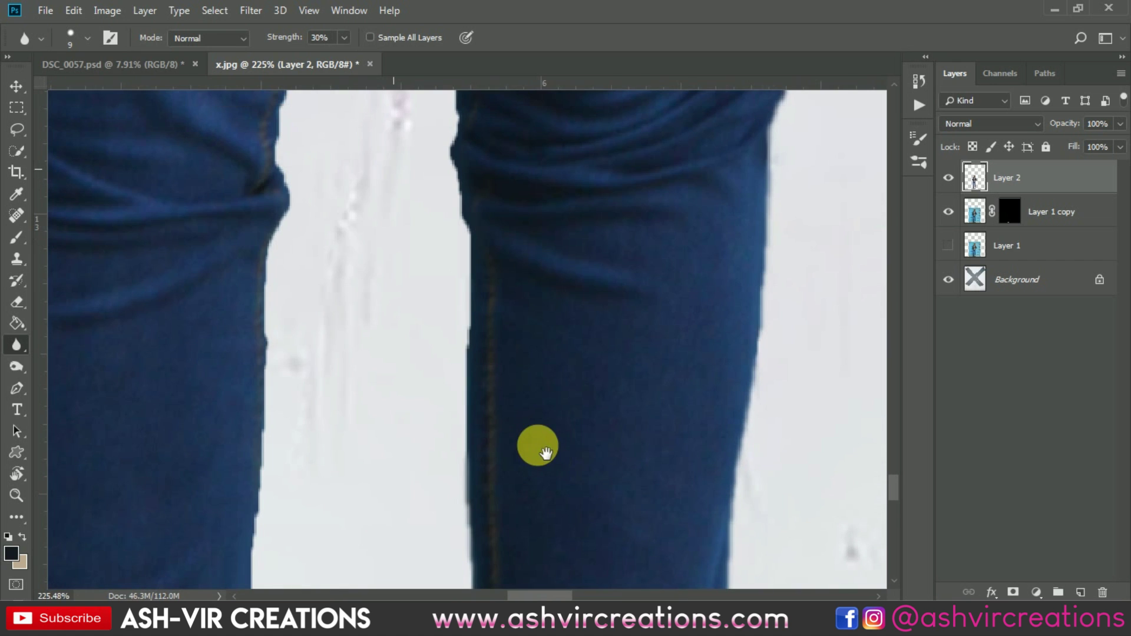
{"action": "left_click_drag", "start_coordinate": [492, 258], "coordinate": [468, 294]}
Step: Blur the jeans' inner leg edges around the knees and down to the cuffs
{"action": "mouse_move", "coordinate": [480, 230]}
{"action": "left_mouse_down"}
{"action": "mouse_move", "coordinate": [575, 447]}
{"action": "mouse_move", "coordinate": [576, 484]}
{"action": "mouse_move", "coordinate": [561, 434]}
{"action": "mouse_move", "coordinate": [571, 391]}
{"action": "mouse_move", "coordinate": [557, 257]}
{"action": "left_mouse_up"}
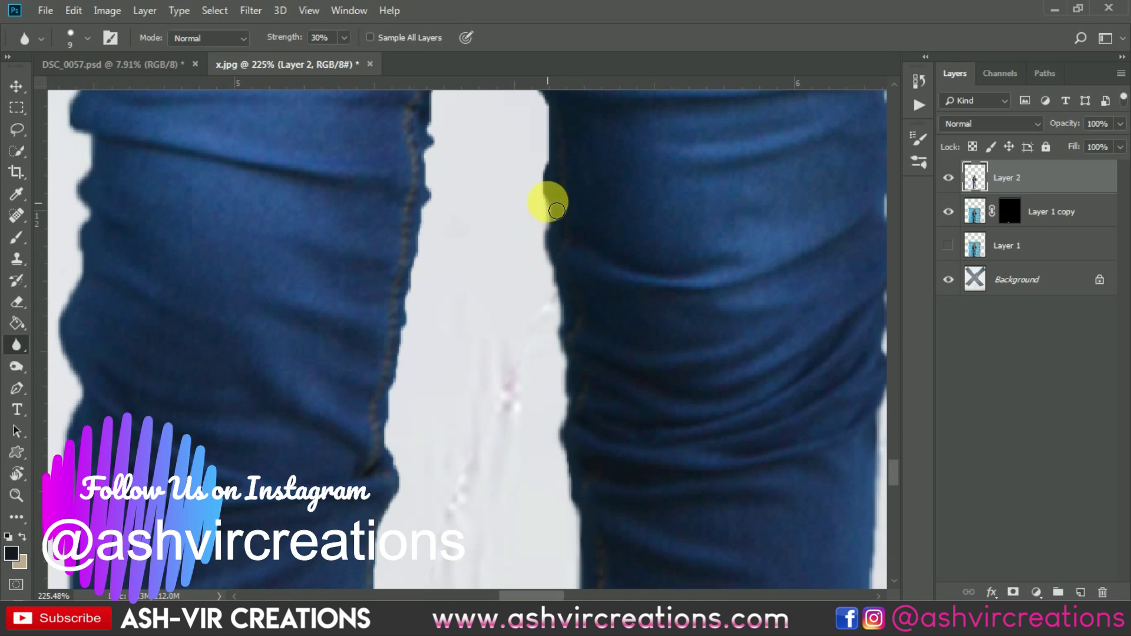
{"action": "mouse_move", "coordinate": [556, 177]}
{"action": "left_mouse_down"}
{"action": "mouse_move", "coordinate": [601, 369]}
{"action": "mouse_move", "coordinate": [614, 349]}
{"action": "mouse_move", "coordinate": [597, 316]}
{"action": "left_mouse_up"}
{"action": "mouse_move", "coordinate": [588, 214]}
{"action": "left_mouse_down"}
{"action": "mouse_move", "coordinate": [600, 167]}
{"action": "mouse_move", "coordinate": [694, 329]}
{"action": "mouse_move", "coordinate": [638, 247]}
{"action": "mouse_move", "coordinate": [670, 217]}
{"action": "mouse_move", "coordinate": [652, 166]}
{"action": "mouse_move", "coordinate": [666, 167]}
{"action": "mouse_move", "coordinate": [712, 397]}
{"action": "mouse_move", "coordinate": [697, 382]}
{"action": "left_mouse_up"}
{"action": "mouse_move", "coordinate": [691, 336]}
{"action": "left_mouse_down"}
{"action": "mouse_move", "coordinate": [669, 295]}
{"action": "mouse_move", "coordinate": [638, 401]}
{"action": "mouse_move", "coordinate": [638, 460]}
{"action": "left_mouse_up"}
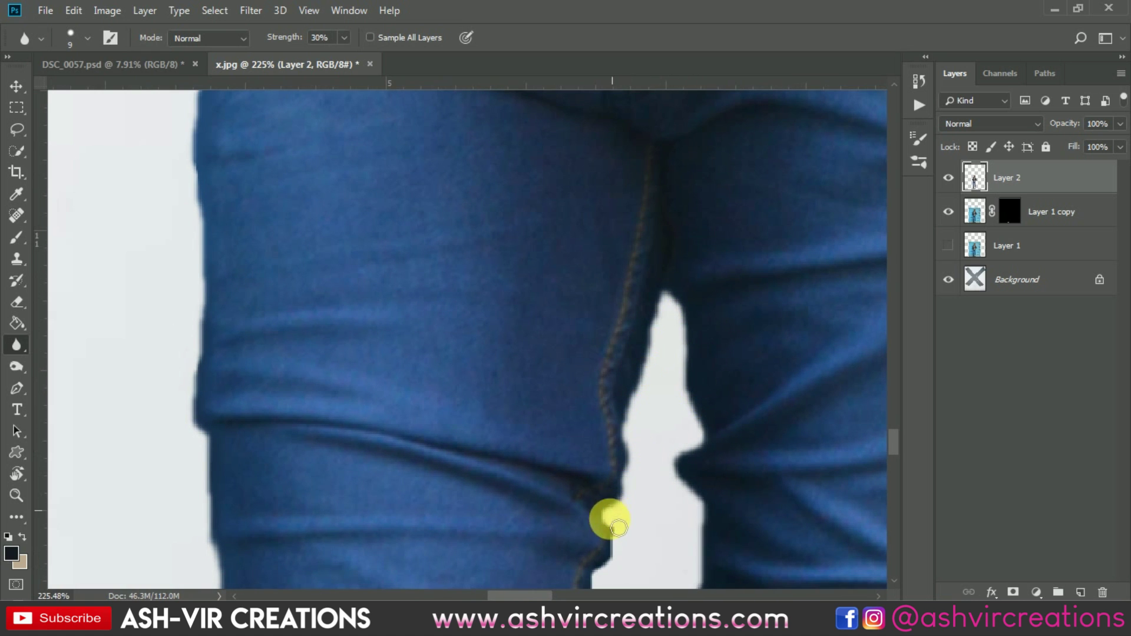
{"action": "left_click_drag", "start_coordinate": [619, 548], "coordinate": [657, 480]}
{"action": "left_click_drag", "start_coordinate": [657, 480], "coordinate": [749, 178]}
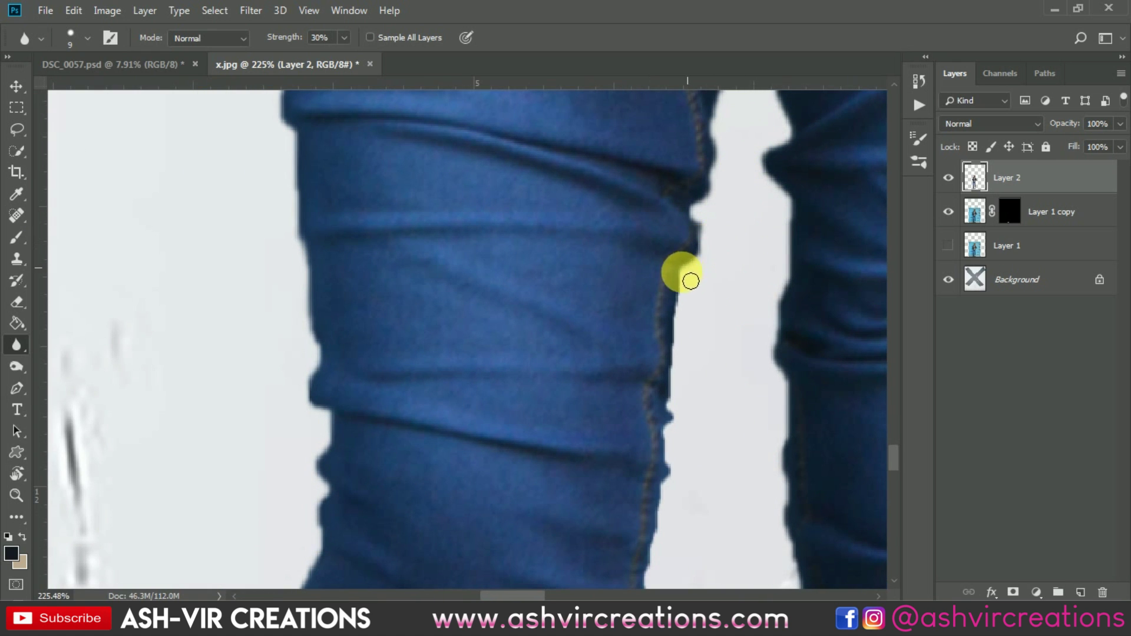
{"action": "left_click_drag", "start_coordinate": [680, 425], "coordinate": [671, 469]}
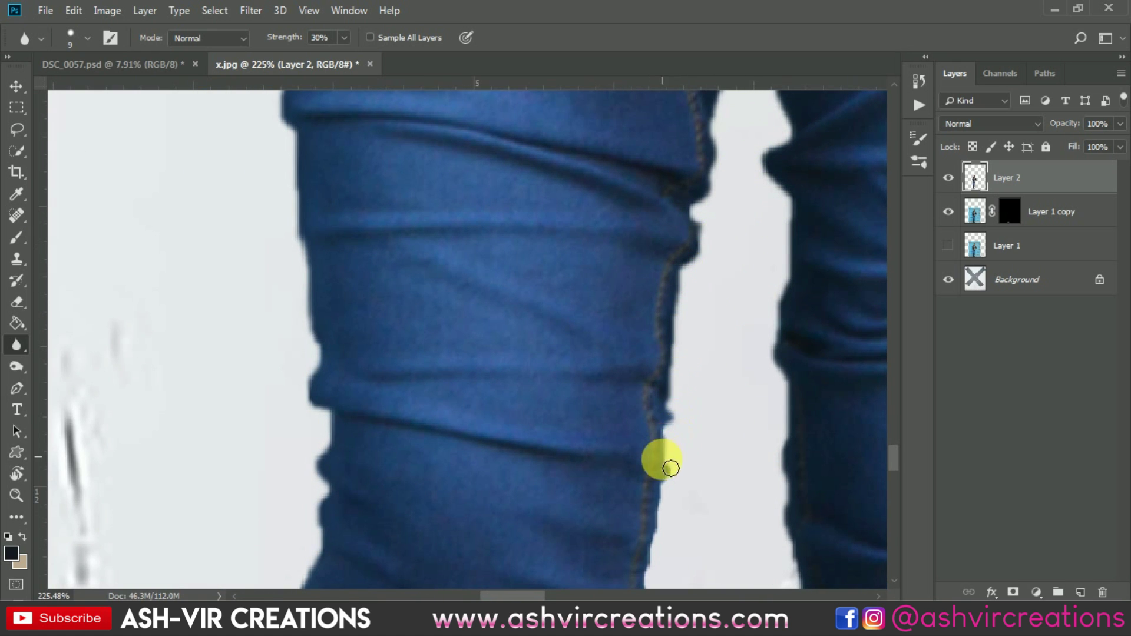
{"action": "left_click_drag", "start_coordinate": [682, 431], "coordinate": [662, 124]}
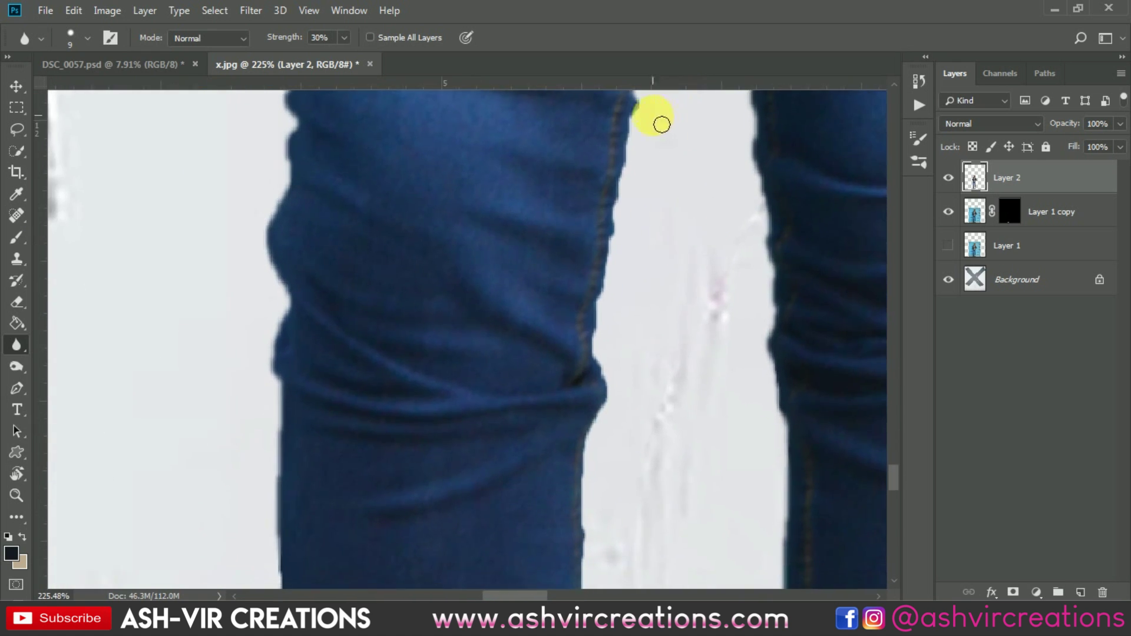
{"action": "left_click_drag", "start_coordinate": [638, 178], "coordinate": [624, 233]}
{"action": "mouse_move", "coordinate": [618, 279]}
{"action": "left_mouse_down"}
{"action": "mouse_move", "coordinate": [603, 338]}
{"action": "mouse_move", "coordinate": [613, 395]}
{"action": "mouse_move", "coordinate": [596, 450]}
{"action": "left_mouse_up"}
{"action": "left_click_drag", "start_coordinate": [674, 386], "coordinate": [583, 185]}
{"action": "mouse_move", "coordinate": [578, 262]}
{"action": "left_mouse_down"}
{"action": "mouse_move", "coordinate": [552, 527]}
{"action": "mouse_move", "coordinate": [606, 151]}
{"action": "left_mouse_up"}
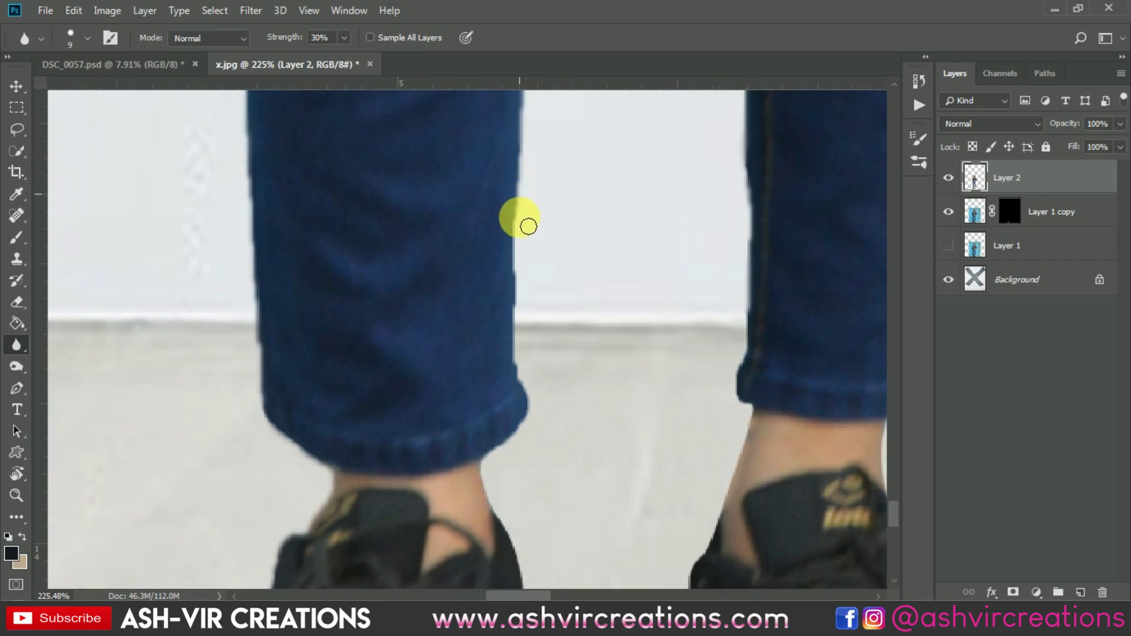
{"action": "mouse_move", "coordinate": [528, 273]}
{"action": "left_mouse_down"}
{"action": "mouse_move", "coordinate": [519, 326]}
{"action": "mouse_move", "coordinate": [527, 449]}
{"action": "mouse_move", "coordinate": [513, 442]}
{"action": "mouse_move", "coordinate": [497, 501]}
{"action": "left_mouse_up"}
Step: Blur the right ankle and the shoe's heel, collar and toe edges
{"action": "mouse_move", "coordinate": [728, 432]}
{"action": "left_mouse_down"}
{"action": "mouse_move", "coordinate": [759, 357]}
{"action": "mouse_move", "coordinate": [755, 323]}
{"action": "mouse_move", "coordinate": [746, 374]}
{"action": "left_mouse_up"}
{"action": "mouse_move", "coordinate": [759, 416]}
{"action": "left_mouse_down"}
{"action": "mouse_move", "coordinate": [737, 462]}
{"action": "mouse_move", "coordinate": [735, 517]}
{"action": "left_mouse_up"}
{"action": "mouse_move", "coordinate": [690, 584]}
{"action": "left_mouse_down"}
{"action": "mouse_move", "coordinate": [598, 234]}
{"action": "mouse_move", "coordinate": [746, 221]}
{"action": "mouse_move", "coordinate": [723, 265]}
{"action": "mouse_move", "coordinate": [730, 195]}
{"action": "mouse_move", "coordinate": [789, 192]}
{"action": "mouse_move", "coordinate": [813, 88]}
{"action": "mouse_move", "coordinate": [768, 194]}
{"action": "left_mouse_up"}
{"action": "mouse_move", "coordinate": [750, 240]}
{"action": "left_mouse_down"}
{"action": "mouse_move", "coordinate": [576, 321]}
{"action": "mouse_move", "coordinate": [758, 288]}
{"action": "left_mouse_up"}
{"action": "mouse_move", "coordinate": [797, 323]}
{"action": "left_mouse_down"}
{"action": "mouse_move", "coordinate": [782, 374]}
{"action": "mouse_move", "coordinate": [795, 404]}
{"action": "mouse_move", "coordinate": [547, 265]}
{"action": "mouse_move", "coordinate": [559, 314]}
{"action": "mouse_move", "coordinate": [602, 378]}
{"action": "mouse_move", "coordinate": [648, 372]}
{"action": "left_mouse_up"}
Step: Blur the shoe's remaining left edge
{"action": "scroll", "coordinate": [468, 250], "scroll_direction": "down", "scroll_amount": 3}
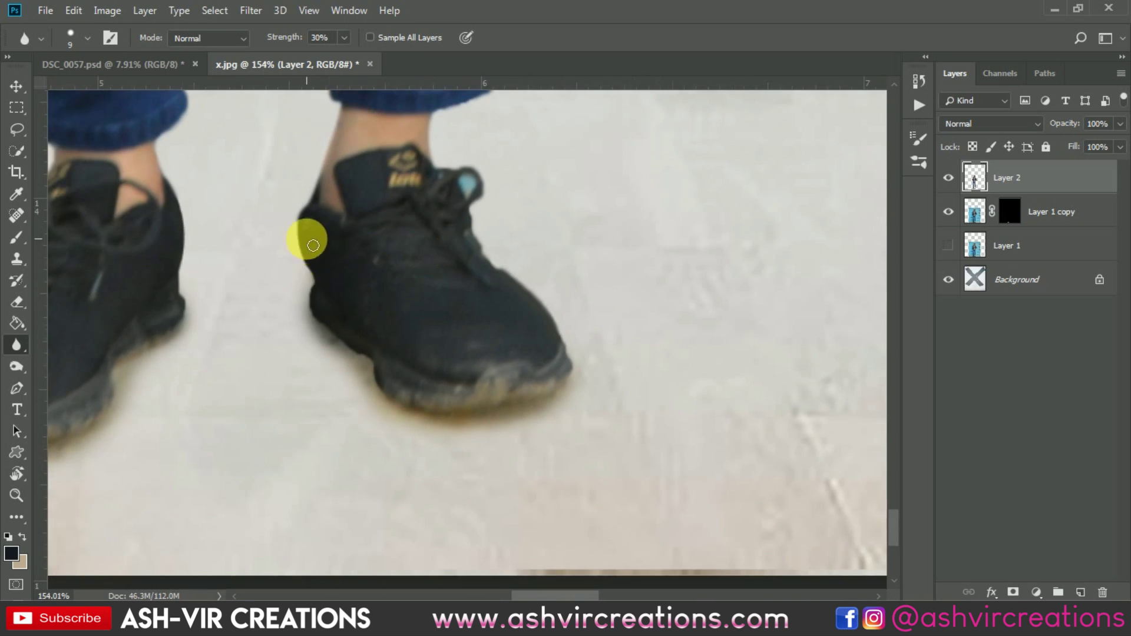
{"action": "scroll", "coordinate": [298, 231], "scroll_direction": "up", "scroll_amount": 3}
{"action": "left_click_drag", "start_coordinate": [293, 228], "coordinate": [321, 314]}
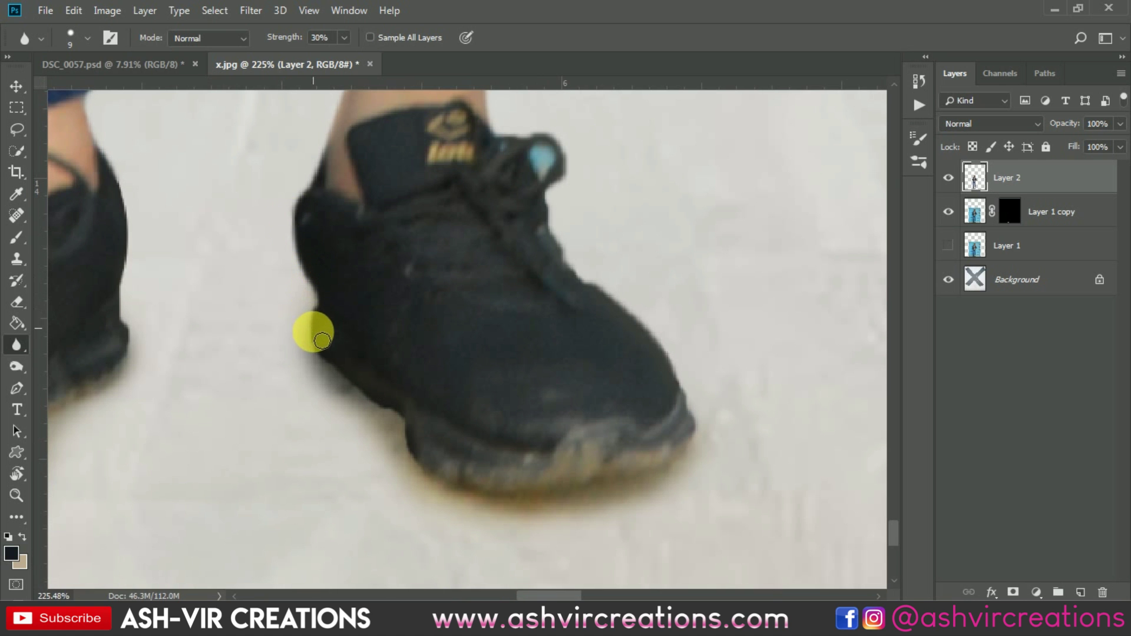
Step: Switch to the Move tool and zoom out to view the whole composite
{"action": "scroll", "coordinate": [147, 310], "scroll_direction": "down", "scroll_amount": 10}
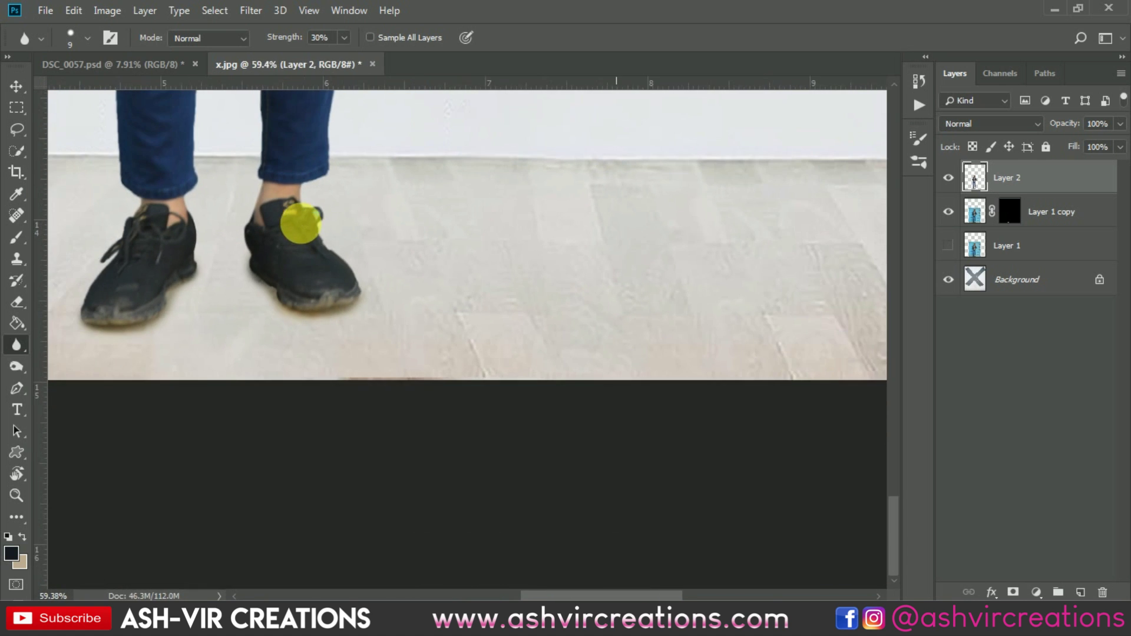
{"action": "scroll", "coordinate": [166, 261], "scroll_direction": "up", "scroll_amount": 3}
{"action": "scroll", "coordinate": [145, 264], "scroll_direction": "down", "scroll_amount": 6}
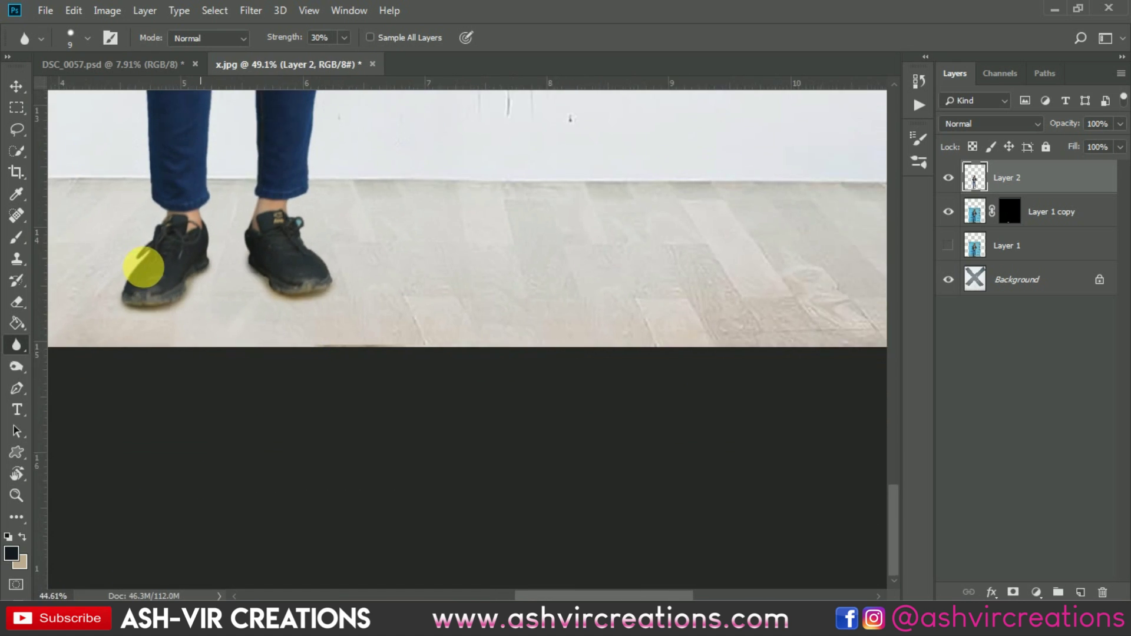
{"action": "scroll", "coordinate": [190, 277], "scroll_direction": "down", "scroll_amount": 1}
{"action": "key", "text": "v"}
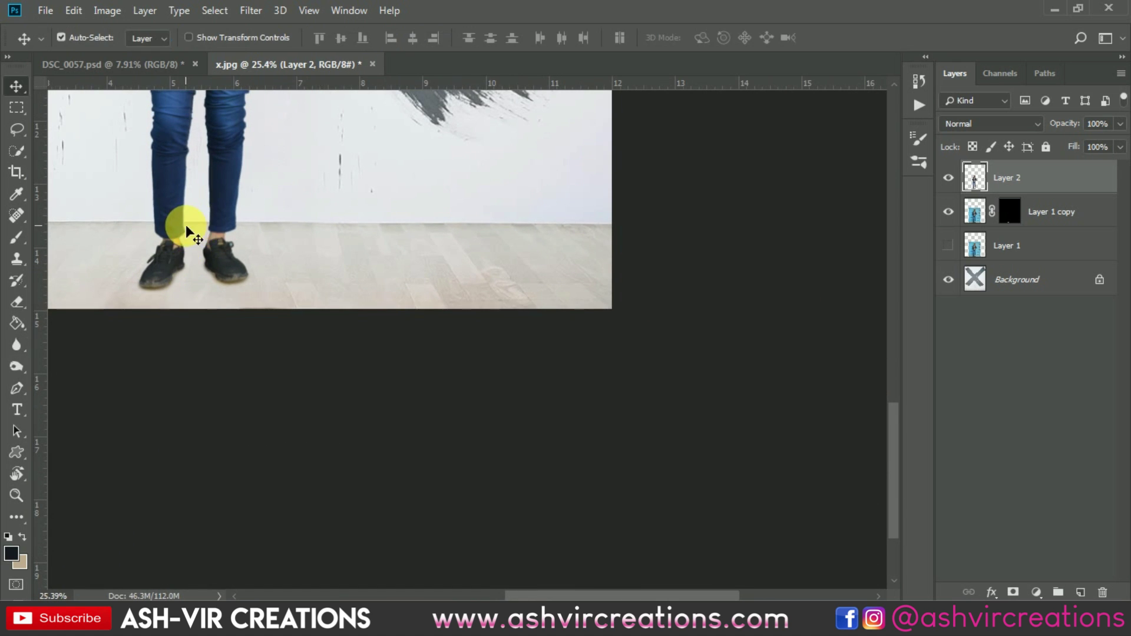
{"action": "scroll", "coordinate": [190, 227], "scroll_direction": "down", "scroll_amount": 2}
{"action": "scroll", "coordinate": [216, 285], "scroll_direction": "down", "scroll_amount": 3}
{"action": "scroll", "coordinate": [476, 533], "scroll_direction": "up", "scroll_amount": 3}
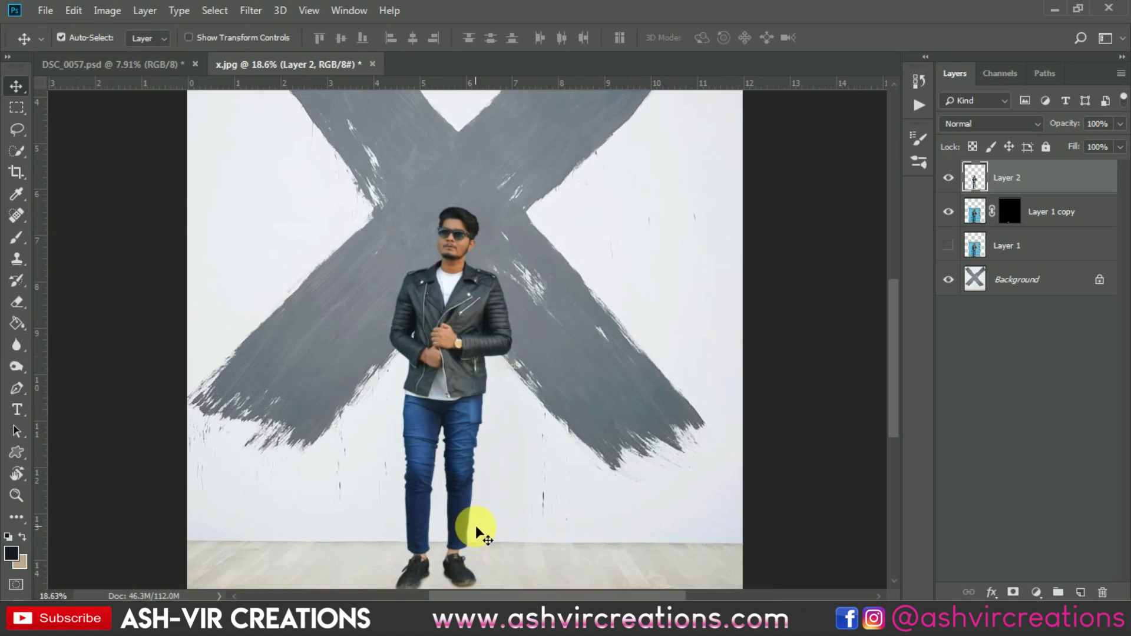
{"action": "scroll", "coordinate": [495, 294], "scroll_direction": "down", "scroll_amount": 3}
{"action": "scroll", "coordinate": [402, 285], "scroll_direction": "down", "scroll_amount": 2}
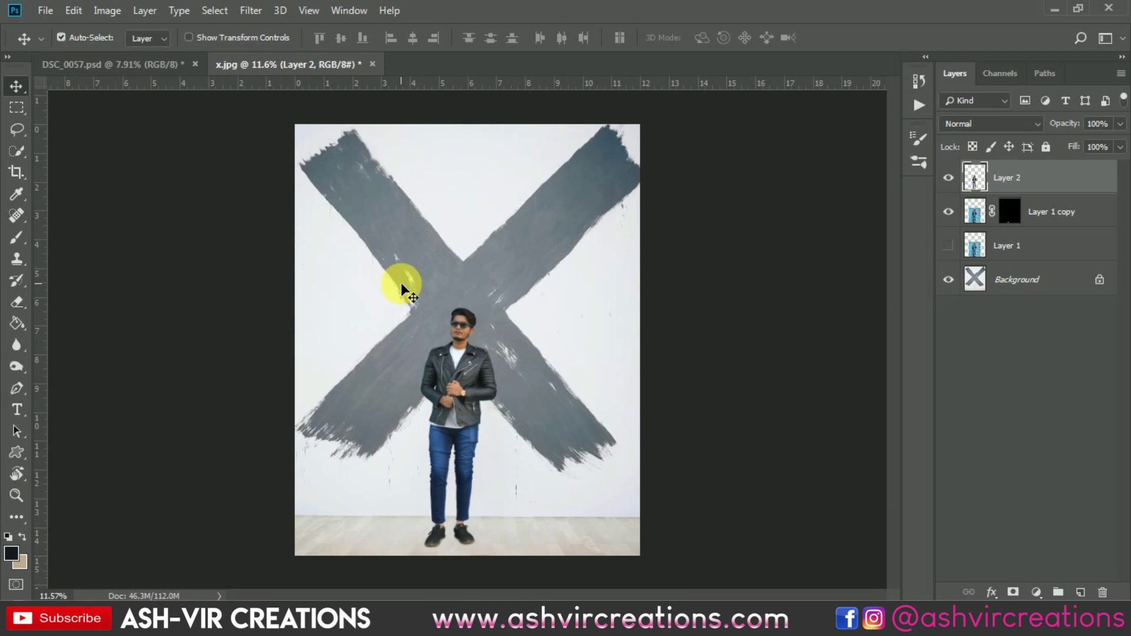
{"action": "scroll", "coordinate": [460, 318], "scroll_direction": "up", "scroll_amount": 2}
Step: Duplicate Layer 2 as Layer 2 copy
{"action": "right_click", "coordinate": [1043, 174]}
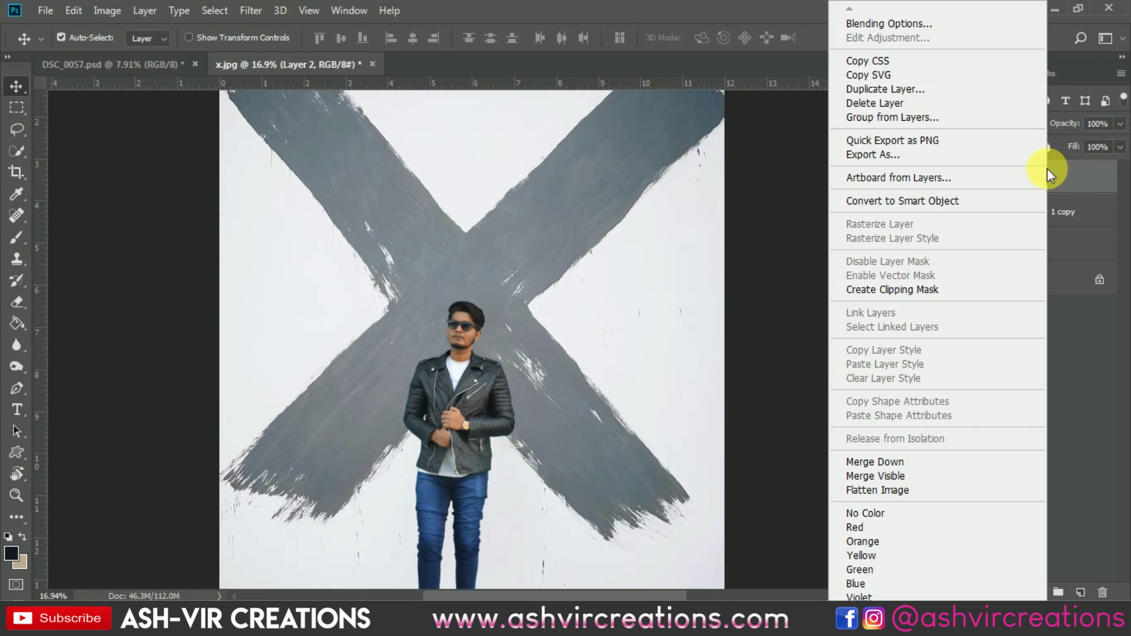
{"action": "left_click", "coordinate": [936, 93]}
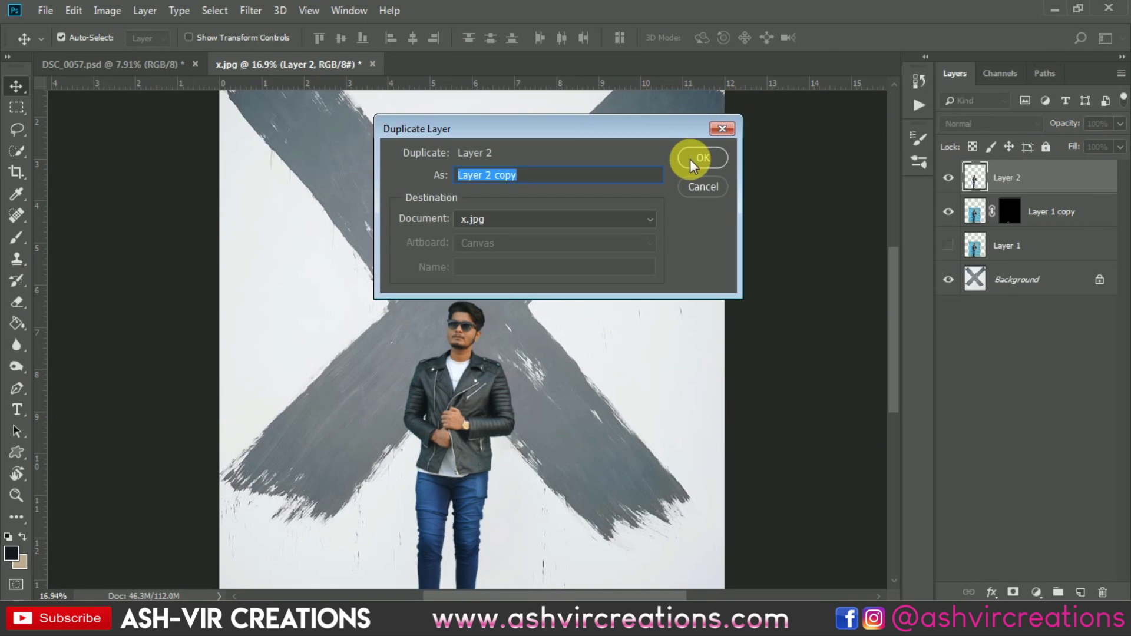
{"action": "left_click", "coordinate": [691, 159]}
Step: Flip the copy upside down into a flattened reflection beneath the shoes
{"action": "scroll", "coordinate": [648, 220], "scroll_direction": "down", "scroll_amount": 3}
{"action": "key", "text": "ctrl"}
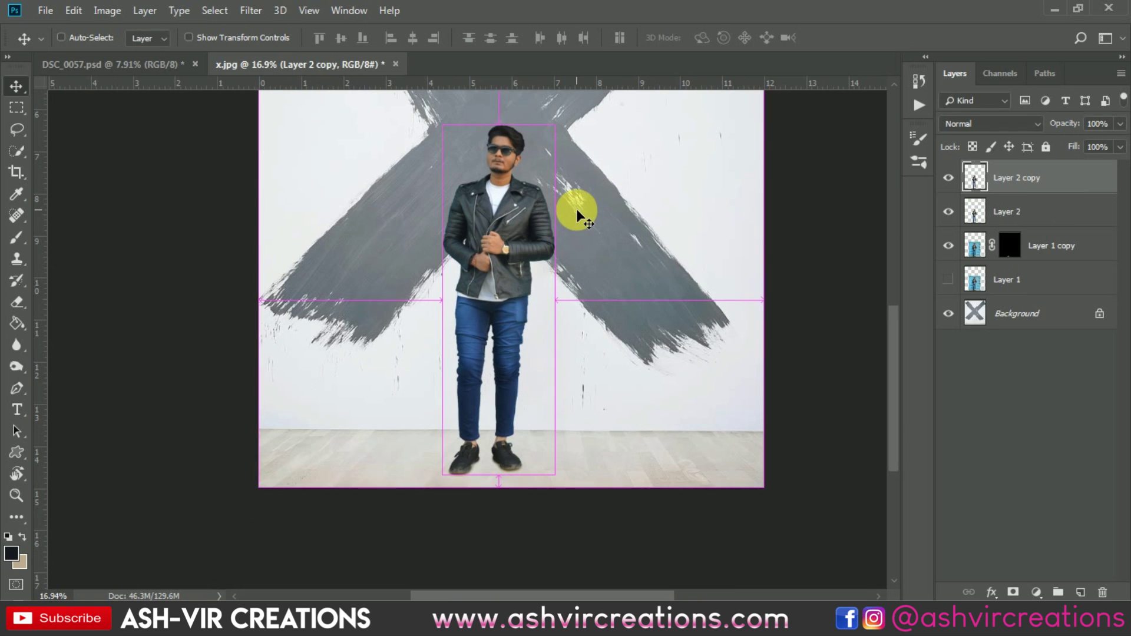
{"action": "key", "text": "ctrl+t"}
{"action": "left_click_drag", "start_coordinate": [508, 127], "coordinate": [468, 574]}
{"action": "scroll", "coordinate": [483, 520], "scroll_direction": "up", "scroll_amount": 2}
{"action": "scroll", "coordinate": [483, 521], "scroll_direction": "up", "scroll_amount": 4}
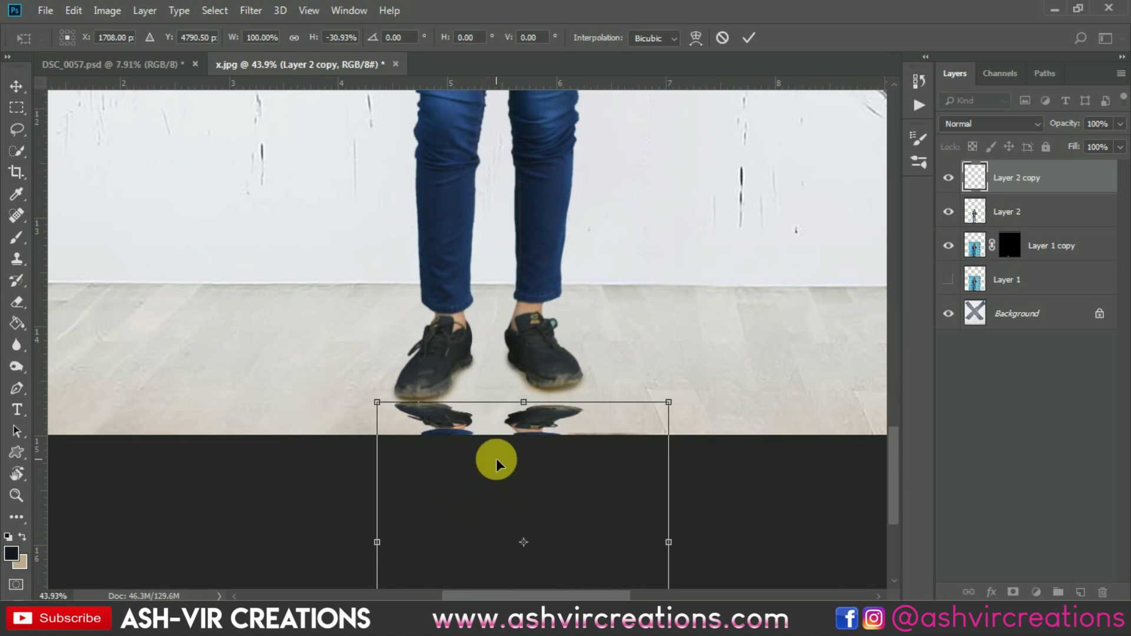
{"action": "left_click_drag", "start_coordinate": [490, 442], "coordinate": [487, 359]}
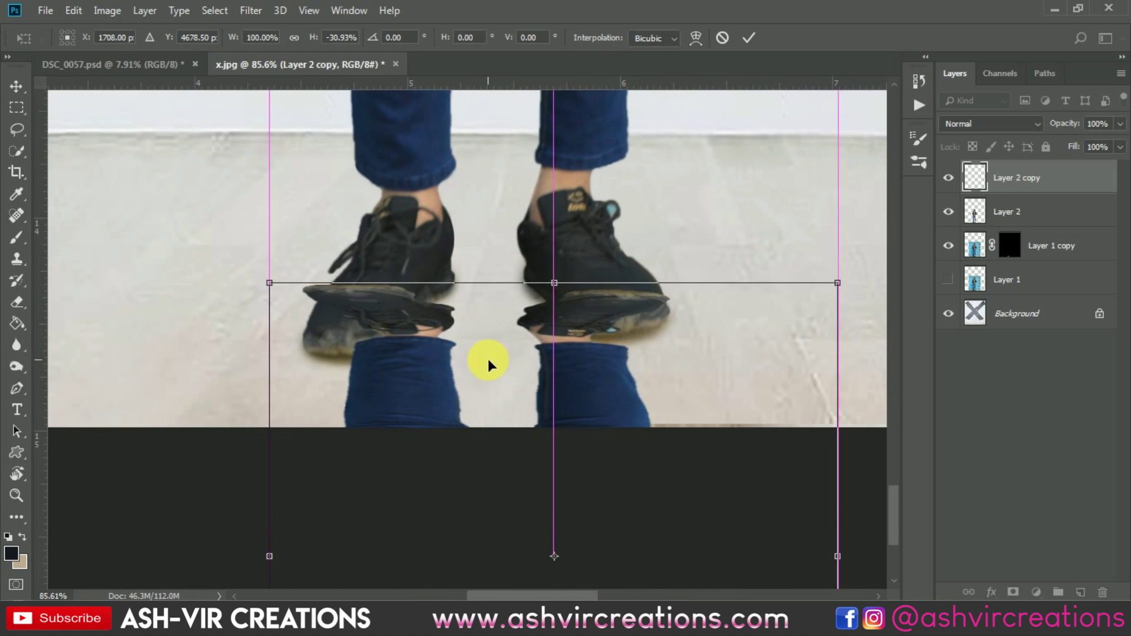
{"action": "double_click", "coordinate": [546, 367]}
Step: Move the reflection layer below Layer 1 copy and shift it slightly left
{"action": "left_click_drag", "start_coordinate": [1029, 180], "coordinate": [1036, 262]}
{"action": "scroll", "coordinate": [522, 436], "scroll_direction": "up", "scroll_amount": 2}
{"action": "scroll", "coordinate": [578, 397], "scroll_direction": "down", "scroll_amount": 2}
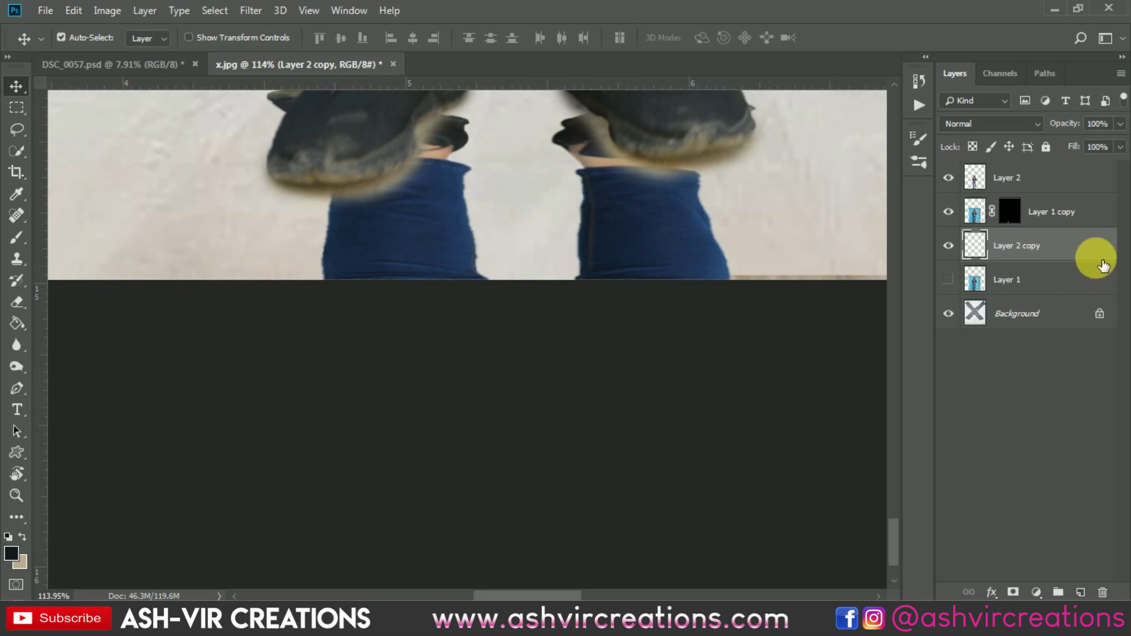
{"action": "left_click_drag", "start_coordinate": [656, 231], "coordinate": [625, 165]}
{"action": "scroll", "coordinate": [625, 165], "scroll_direction": "down", "scroll_amount": 3}
Step: Widen the reflection to about 125% and nudge it right under the feet
{"action": "key", "text": "ctrl+t"}
{"action": "left_click_drag", "start_coordinate": [808, 290], "coordinate": [824, 290]}
{"action": "left_click_drag", "start_coordinate": [687, 224], "coordinate": [701, 224]}
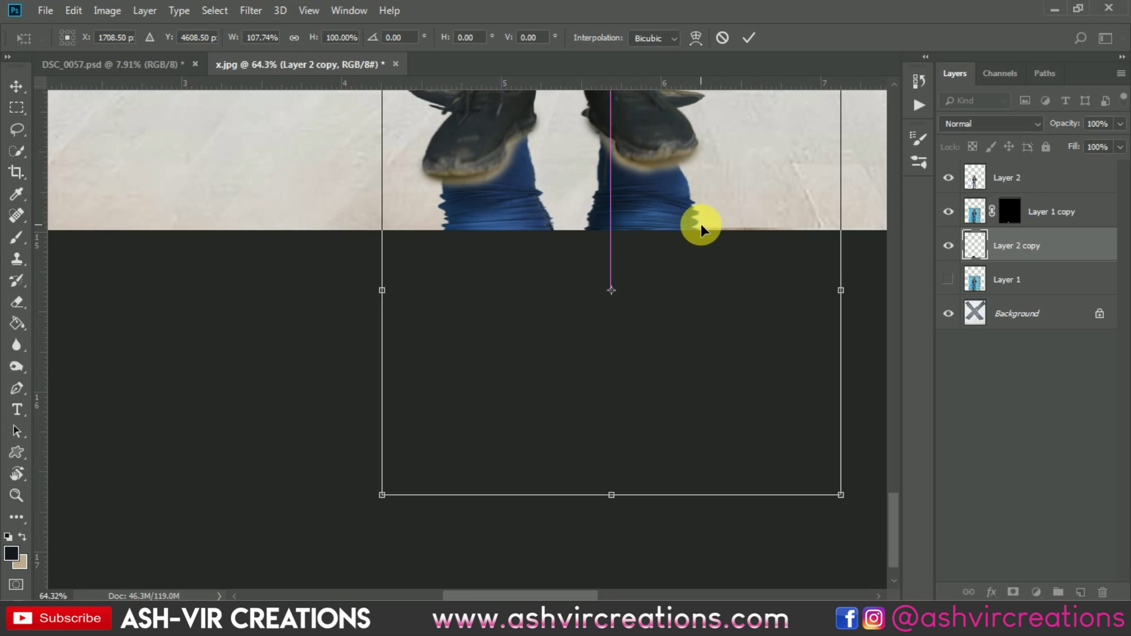
{"action": "left_click_drag", "start_coordinate": [841, 295], "coordinate": [877, 289]}
{"action": "left_click_drag", "start_coordinate": [696, 209], "coordinate": [709, 204]}
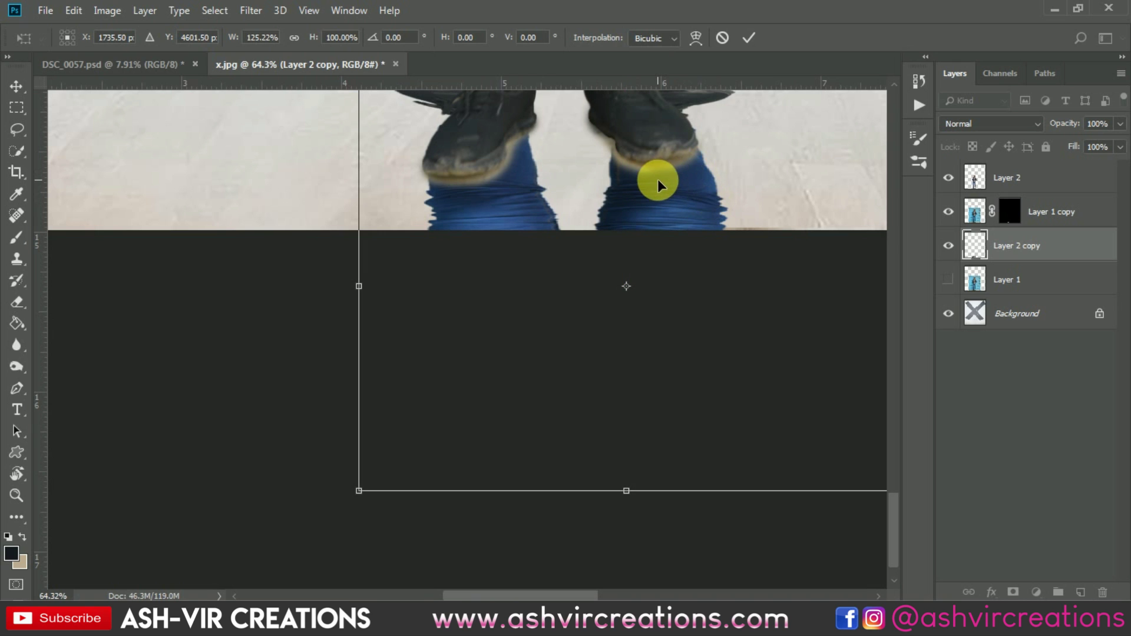
{"action": "key", "text": "Return"}
{"action": "scroll", "coordinate": [657, 180], "scroll_direction": "down", "scroll_amount": 4}
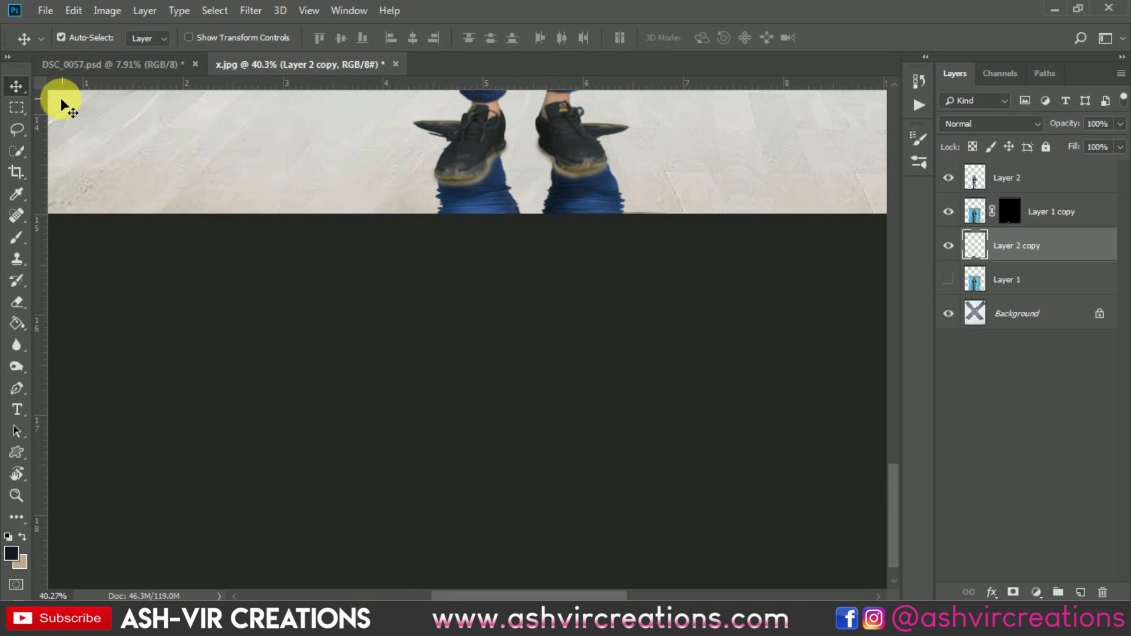
{"action": "left_click", "coordinate": [17, 128]}
{"action": "scroll", "coordinate": [397, 278], "scroll_direction": "up", "scroll_amount": 3}
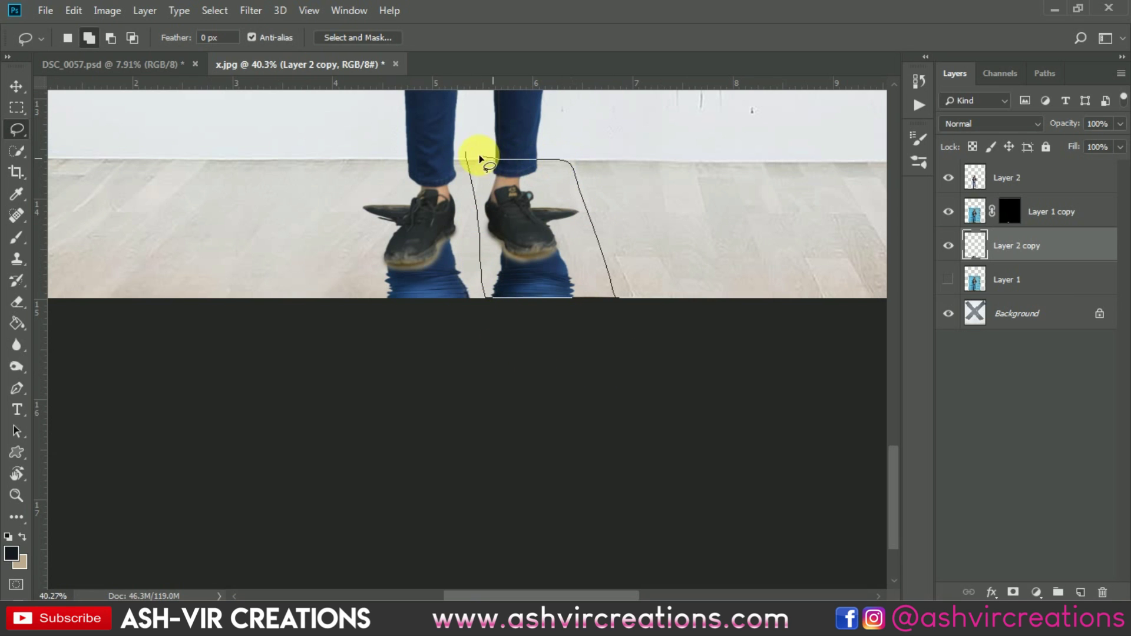
Step: Copy the area around the right shoe's reflection to a new layer
{"action": "left_click_drag", "start_coordinate": [494, 172], "coordinate": [547, 246]}
{"action": "right_click", "coordinate": [547, 247]}
{"action": "left_click", "coordinate": [599, 372]}
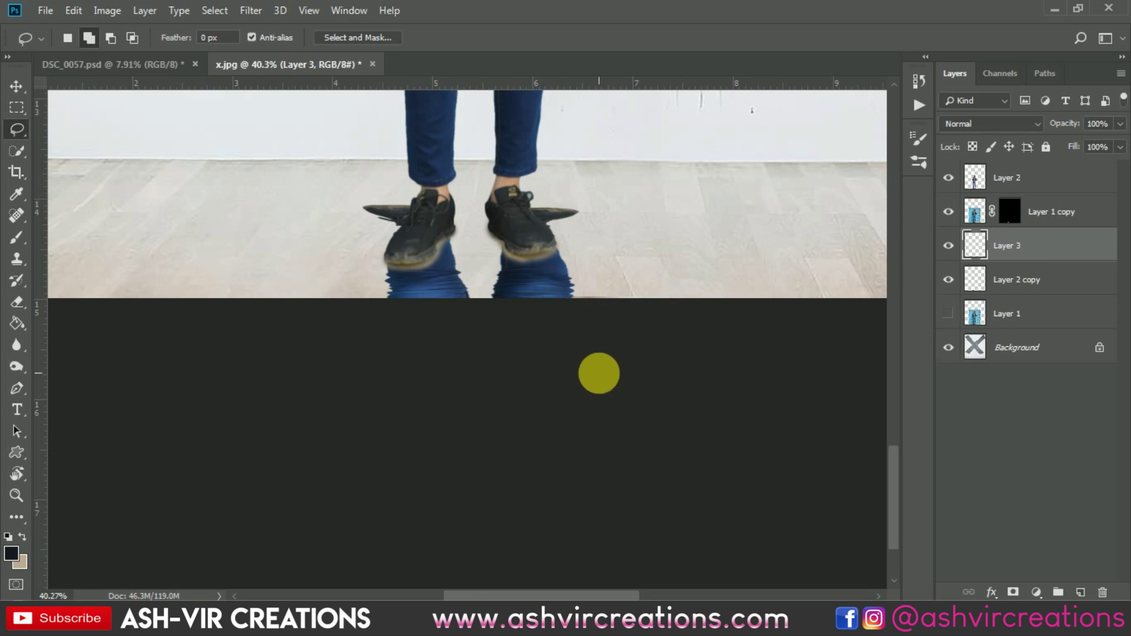
Step: Tilt, enlarge and align the right shoe's reflection with the image's bottom edge
{"action": "key", "text": "v"}
{"action": "key", "text": "ctrl+t"}
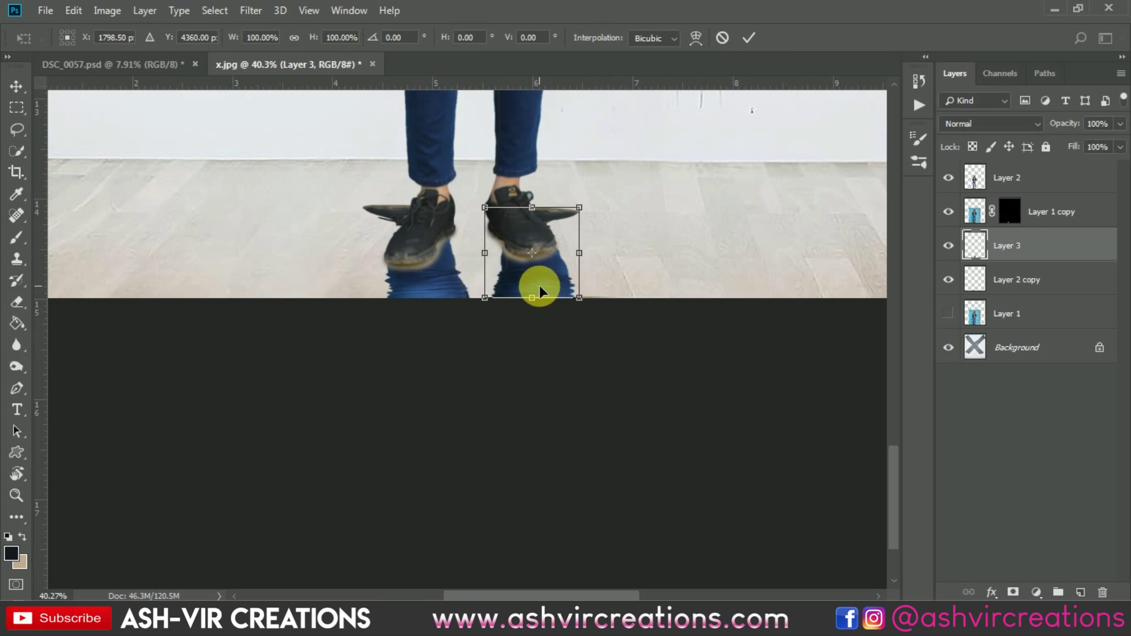
{"action": "left_click_drag", "start_coordinate": [543, 270], "coordinate": [537, 270]}
{"action": "left_click_drag", "start_coordinate": [619, 282], "coordinate": [619, 260]}
{"action": "left_click_drag", "start_coordinate": [584, 293], "coordinate": [596, 310]}
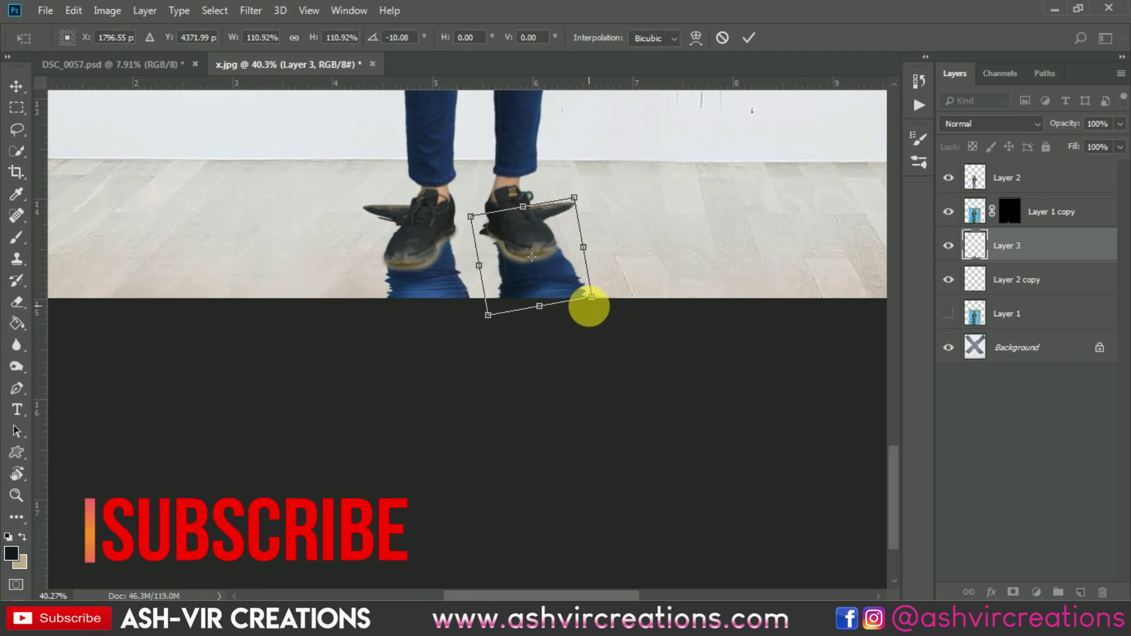
{"action": "scroll", "coordinate": [614, 282], "scroll_direction": "up", "scroll_amount": 3}
{"action": "left_click_drag", "start_coordinate": [621, 265], "coordinate": [628, 271]}
{"action": "left_click_drag", "start_coordinate": [523, 257], "coordinate": [519, 253]}
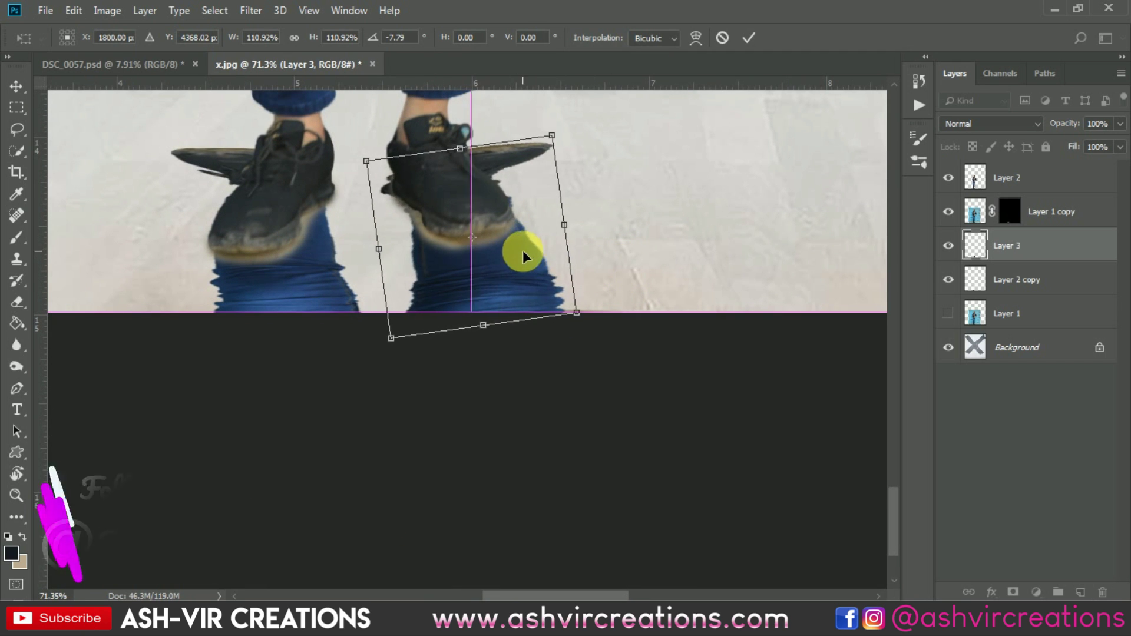
{"action": "double_click", "coordinate": [505, 252]}
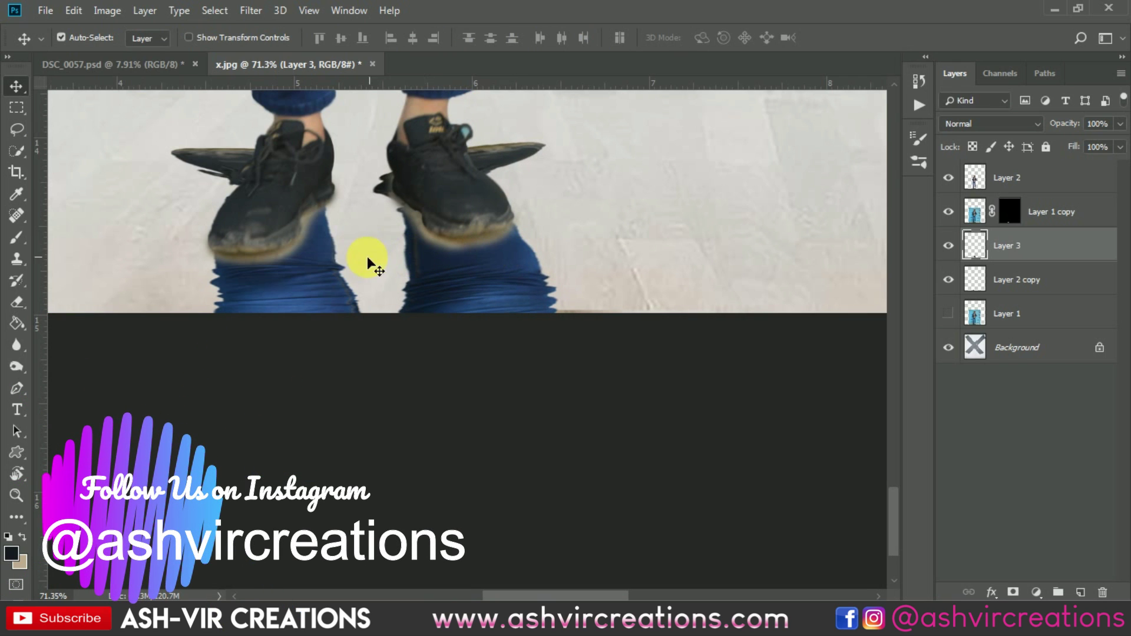
Step: Rotate Layer 2 copy about 1.32°, widen it to roughly 105%, and nudge it into place
{"action": "right_click", "coordinate": [299, 277]}
{"action": "left_click", "coordinate": [304, 282]}
{"action": "key", "text": "ctrl+t"}
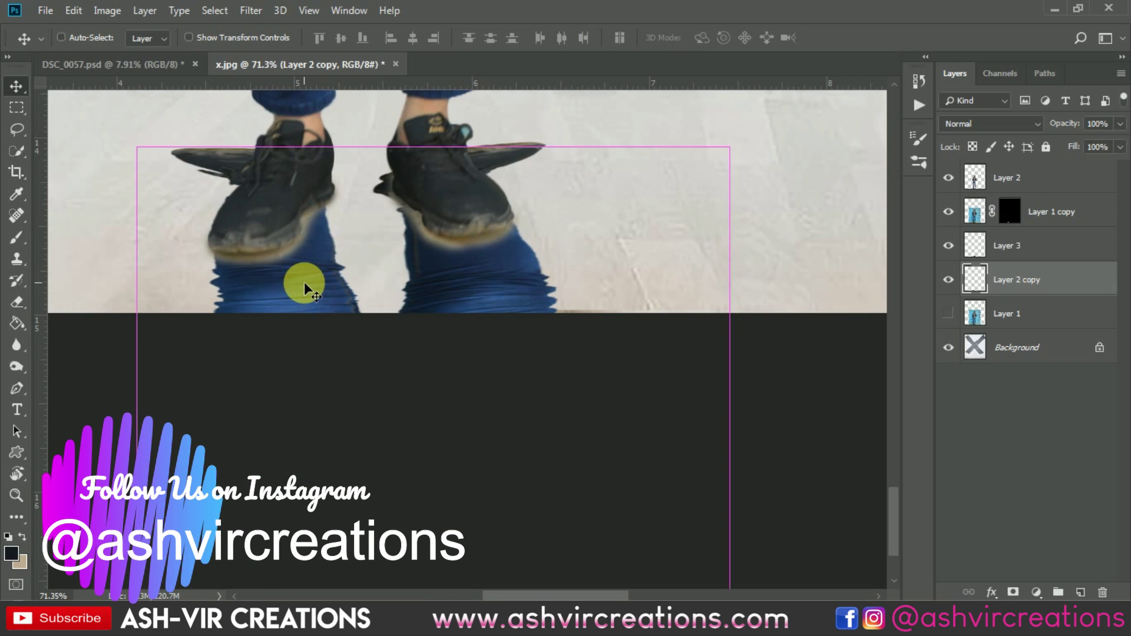
{"action": "left_click_drag", "start_coordinate": [687, 126], "coordinate": [696, 128]}
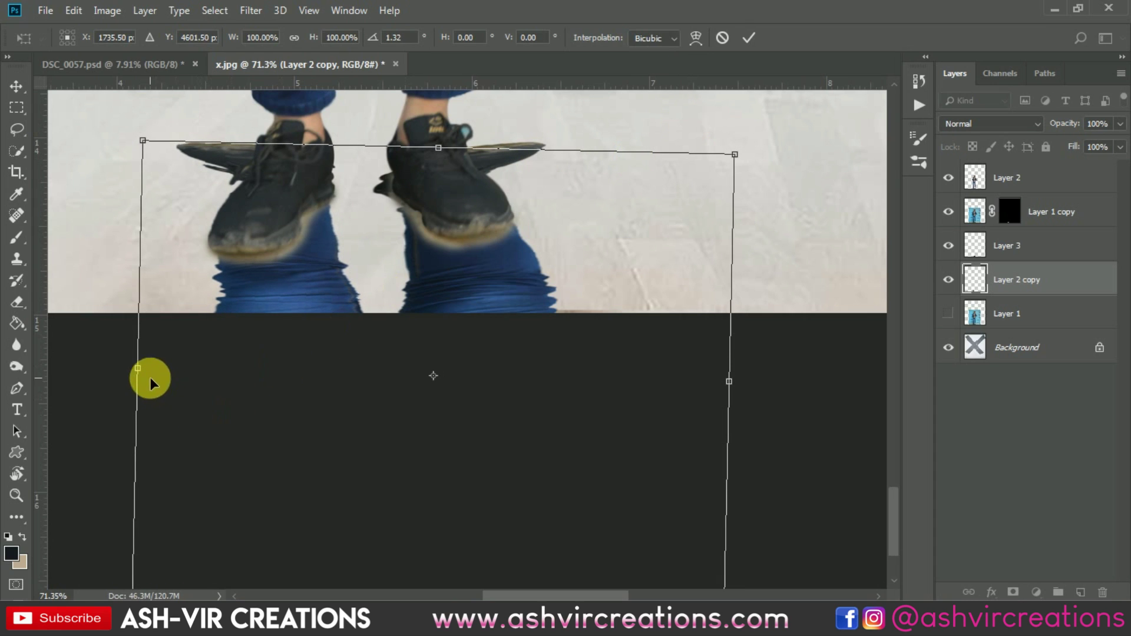
{"action": "left_click_drag", "start_coordinate": [138, 371], "coordinate": [129, 370]}
{"action": "key", "text": "Right"}
{"action": "key", "text": "Right"}
{"action": "key", "text": "Right"}
{"action": "key", "text": "Right"}
{"action": "key", "text": "Right"}
{"action": "key", "text": "Right"}
{"action": "key", "text": "Right"}
{"action": "key", "text": "Right"}
{"action": "key", "text": "Right"}
{"action": "key", "text": "Left"}
{"action": "key", "text": "Left"}
{"action": "key", "text": "Left"}
{"action": "key", "text": "Left"}
{"action": "key", "text": "Left"}
{"action": "key", "text": "Left"}
{"action": "key", "text": "Left"}
{"action": "key", "text": "Right"}
{"action": "key", "text": "Right"}
{"action": "key", "text": "Right"}
{"action": "key", "text": "Right"}
{"action": "key", "text": "Right"}
{"action": "key", "text": "Right"}
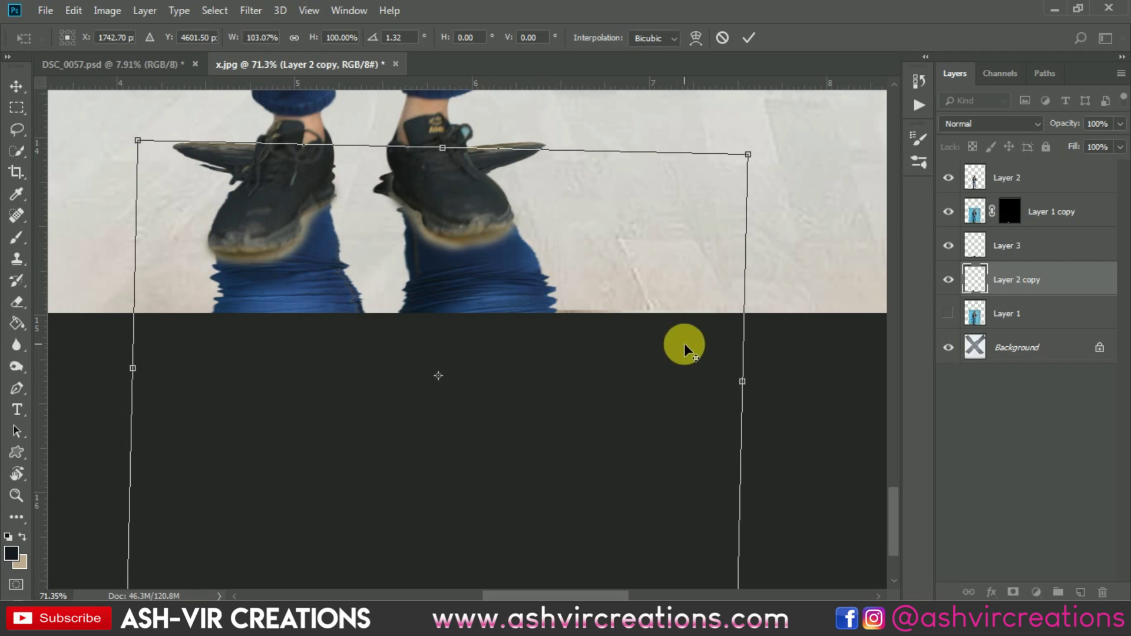
{"action": "left_click_drag", "start_coordinate": [743, 382], "coordinate": [747, 382]}
{"action": "key", "text": "Return"}
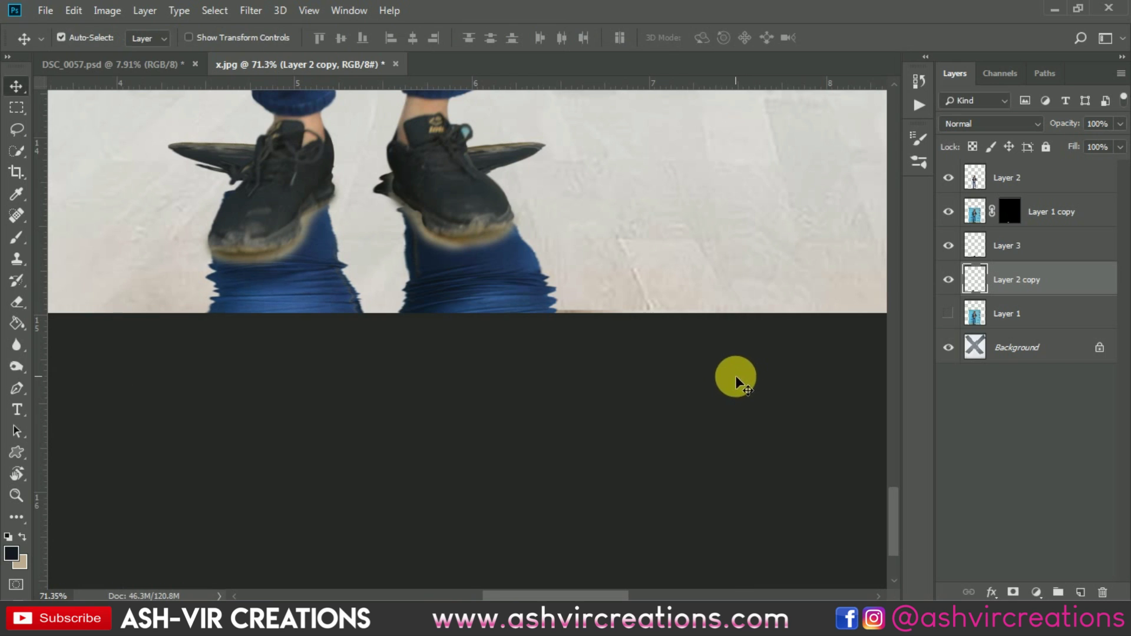
Step: Use a Soft Round eraser to remove the dark slivers beside both shoes on Layer 2 copy and Layer 3
{"action": "left_click", "coordinate": [18, 303]}
{"action": "right_click", "coordinate": [197, 164]}
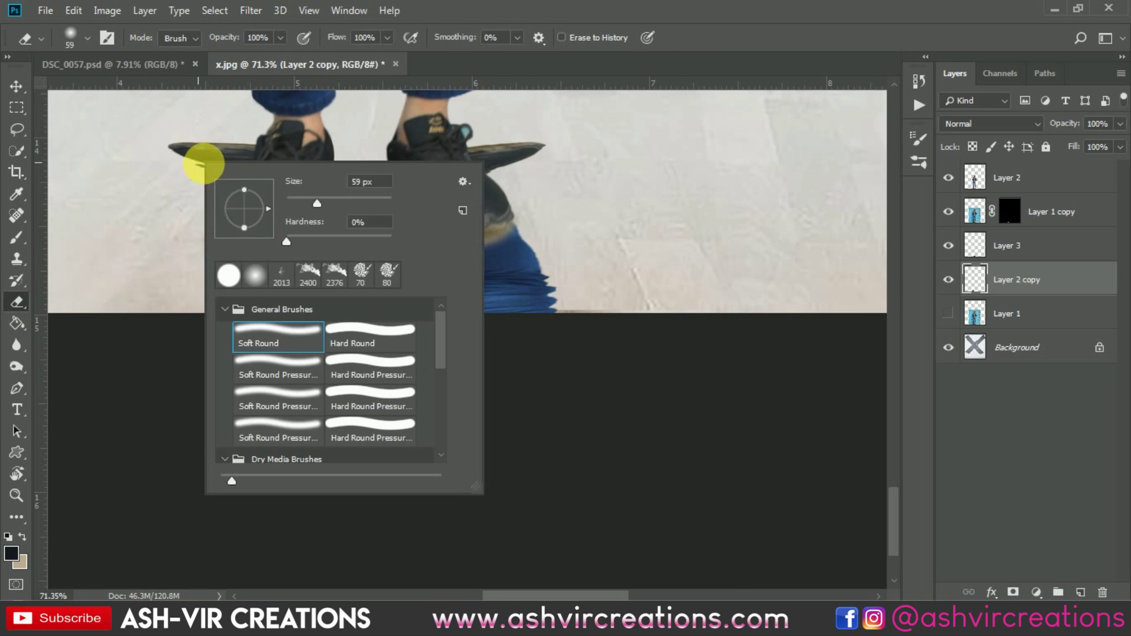
{"action": "double_click", "coordinate": [329, 321]}
{"action": "mouse_move", "coordinate": [248, 216]}
{"action": "left_mouse_down"}
{"action": "mouse_move", "coordinate": [232, 238]}
{"action": "mouse_move", "coordinate": [293, 187]}
{"action": "mouse_move", "coordinate": [351, 169]}
{"action": "mouse_move", "coordinate": [268, 172]}
{"action": "mouse_move", "coordinate": [253, 188]}
{"action": "mouse_move", "coordinate": [221, 155]}
{"action": "mouse_move", "coordinate": [254, 188]}
{"action": "mouse_move", "coordinate": [186, 164]}
{"action": "mouse_move", "coordinate": [257, 182]}
{"action": "mouse_move", "coordinate": [399, 157]}
{"action": "mouse_move", "coordinate": [396, 180]}
{"action": "mouse_move", "coordinate": [411, 210]}
{"action": "mouse_move", "coordinate": [397, 191]}
{"action": "mouse_move", "coordinate": [406, 180]}
{"action": "mouse_move", "coordinate": [1077, 269]}
{"action": "left_mouse_up"}
{"action": "left_click", "coordinate": [1070, 247]}
{"action": "mouse_move", "coordinate": [551, 142]}
{"action": "left_mouse_down"}
{"action": "mouse_move", "coordinate": [570, 157]}
{"action": "mouse_move", "coordinate": [505, 185]}
{"action": "mouse_move", "coordinate": [495, 164]}
{"action": "mouse_move", "coordinate": [434, 151]}
{"action": "mouse_move", "coordinate": [383, 181]}
{"action": "mouse_move", "coordinate": [396, 189]}
{"action": "mouse_move", "coordinate": [483, 140]}
{"action": "mouse_move", "coordinate": [391, 189]}
{"action": "mouse_move", "coordinate": [384, 214]}
{"action": "mouse_move", "coordinate": [445, 194]}
{"action": "mouse_move", "coordinate": [569, 204]}
{"action": "left_mouse_up"}
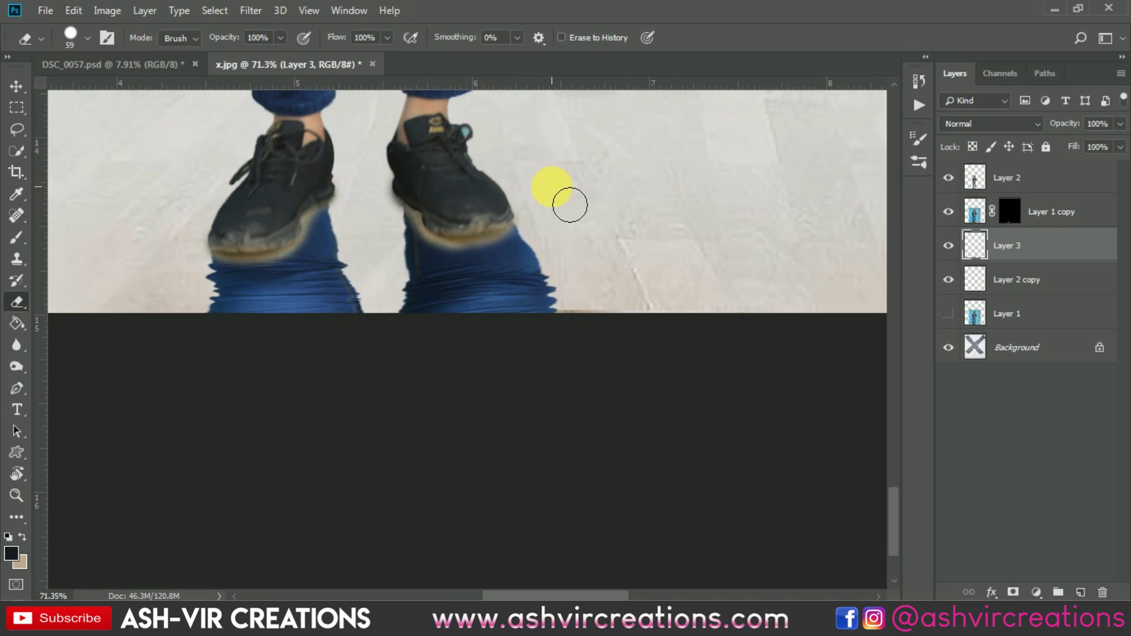
Step: Merge Layer 2 copy and Layer 3 into a single reflection layer
{"action": "left_click", "coordinate": [1026, 282], "text": "ctrl"}
{"action": "right_click", "coordinate": [988, 284]}
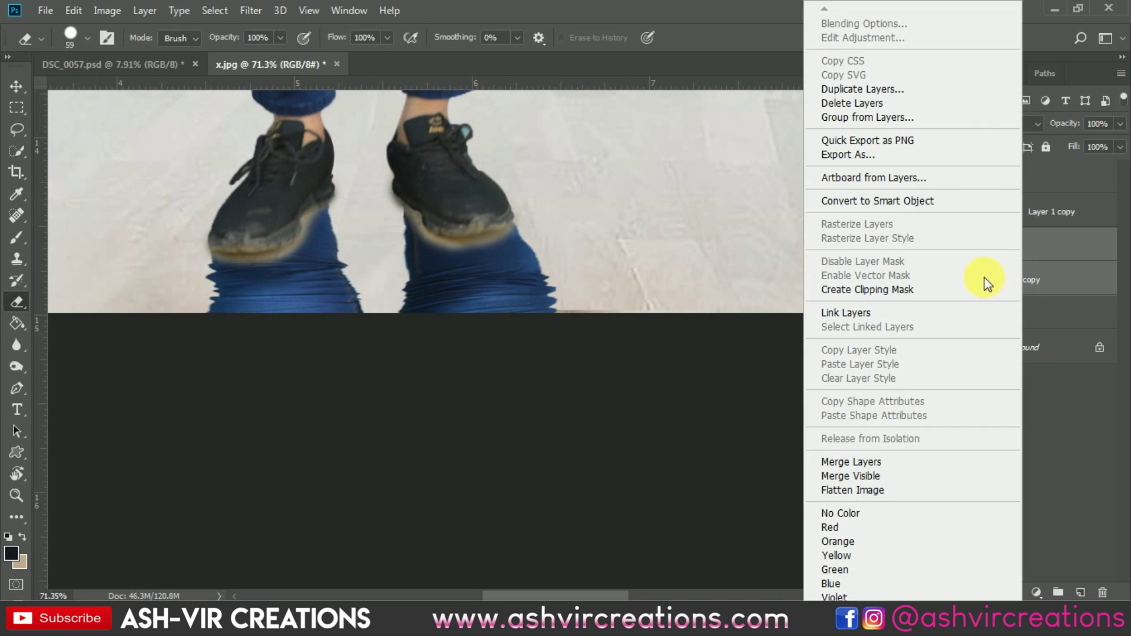
{"action": "left_click", "coordinate": [856, 463]}
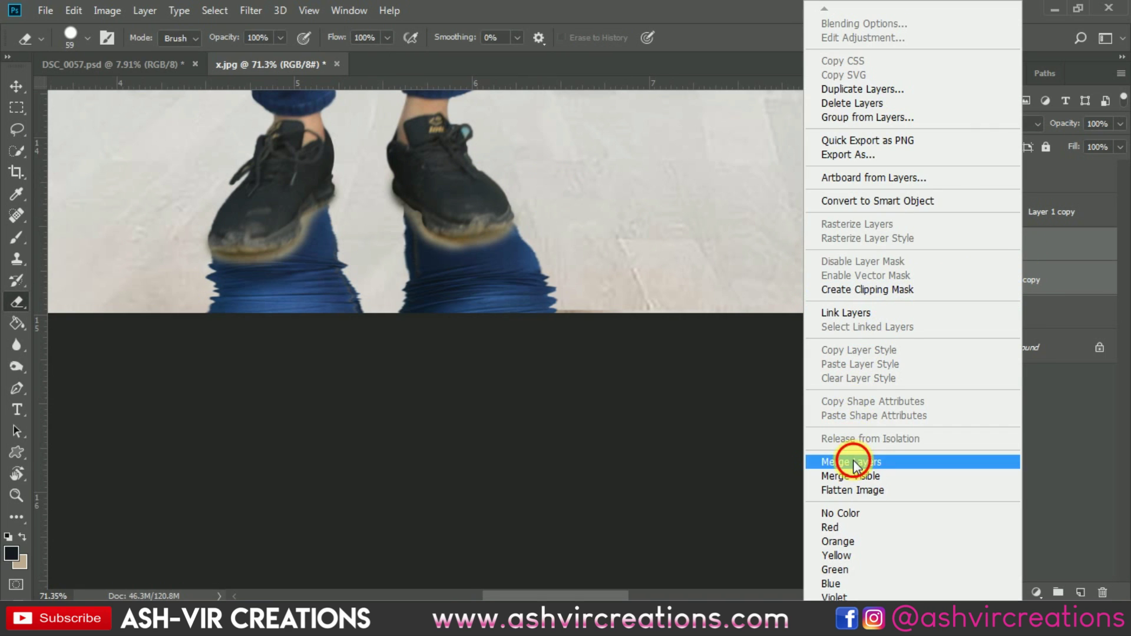
{"action": "left_click", "coordinate": [16, 86]}
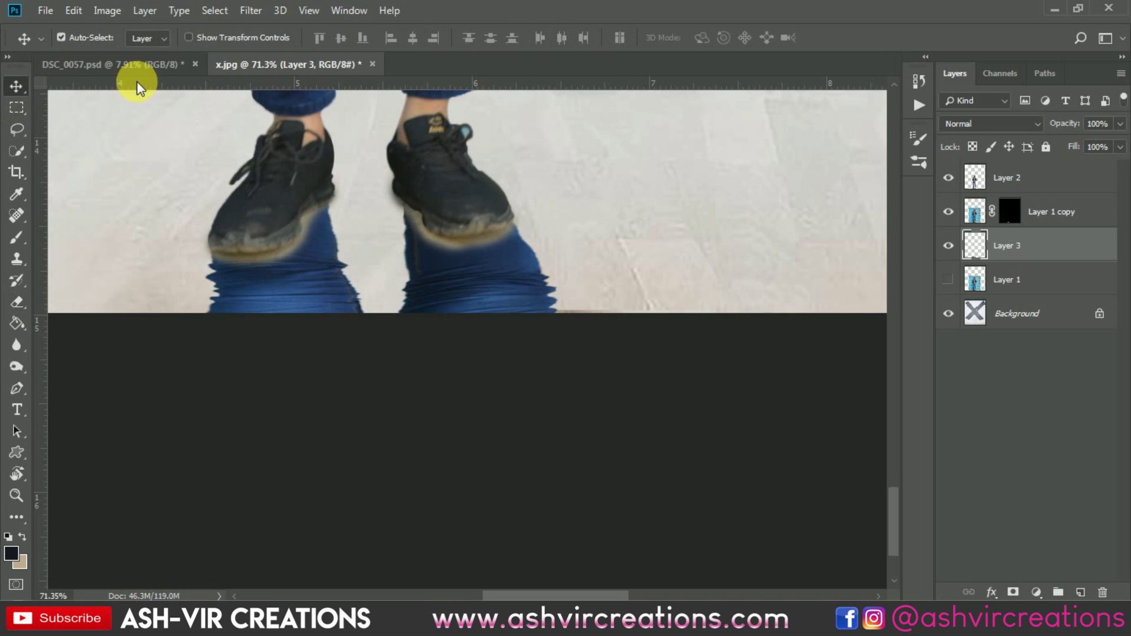
{"action": "left_click", "coordinate": [250, 10]}
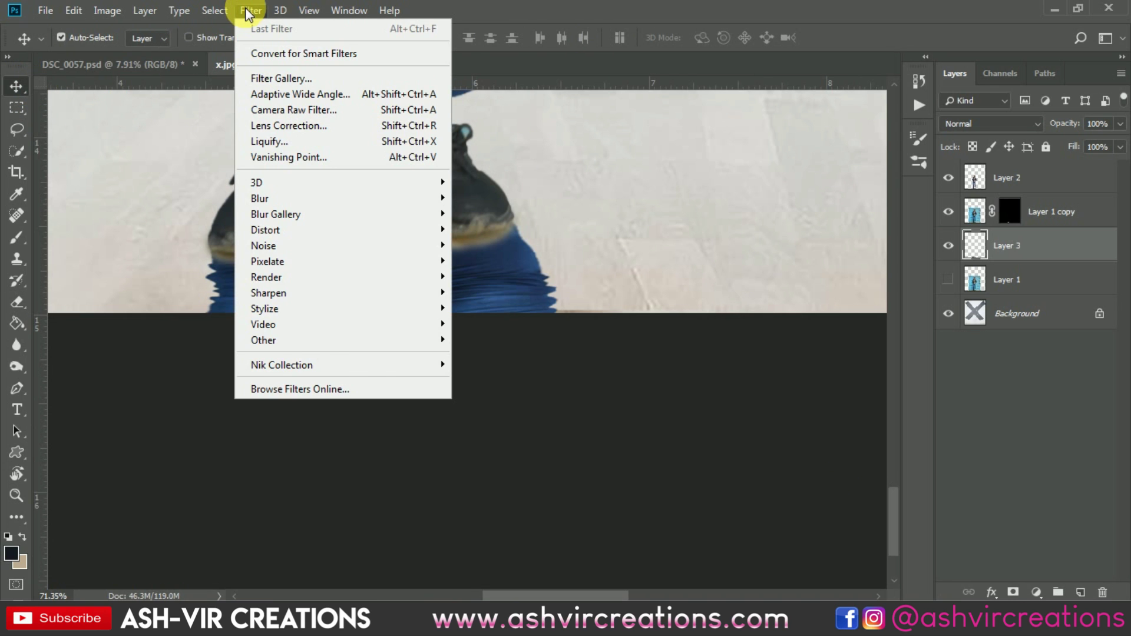
Step: Set Layer 3's blend mode to Soft Light and check the reflection under the shoes
{"action": "left_click", "coordinate": [965, 126]}
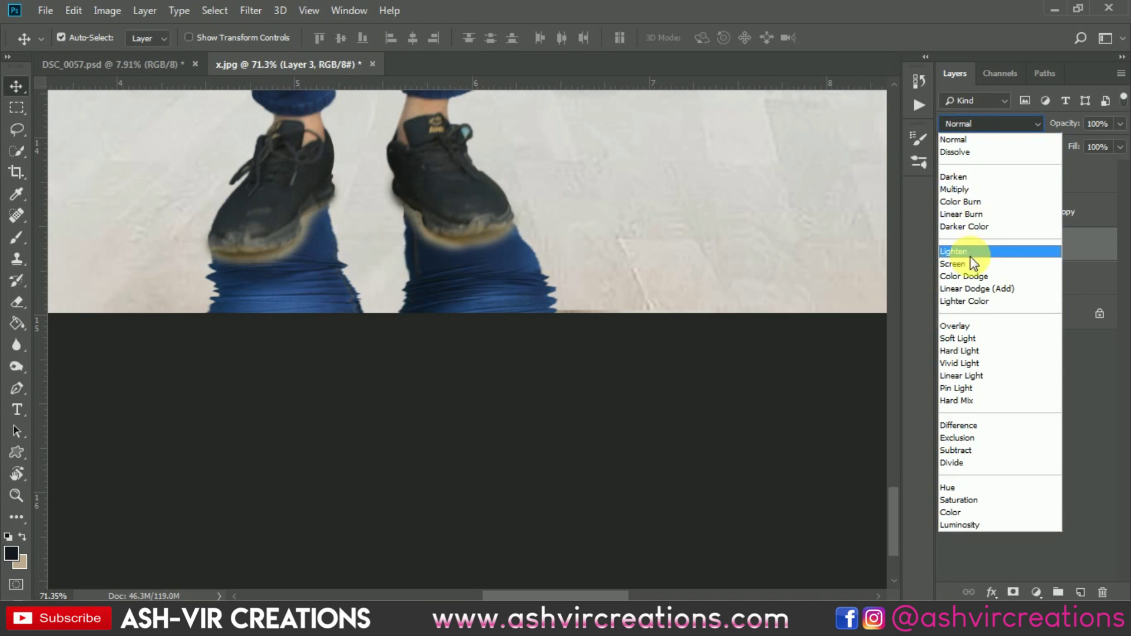
{"action": "left_click", "coordinate": [977, 339]}
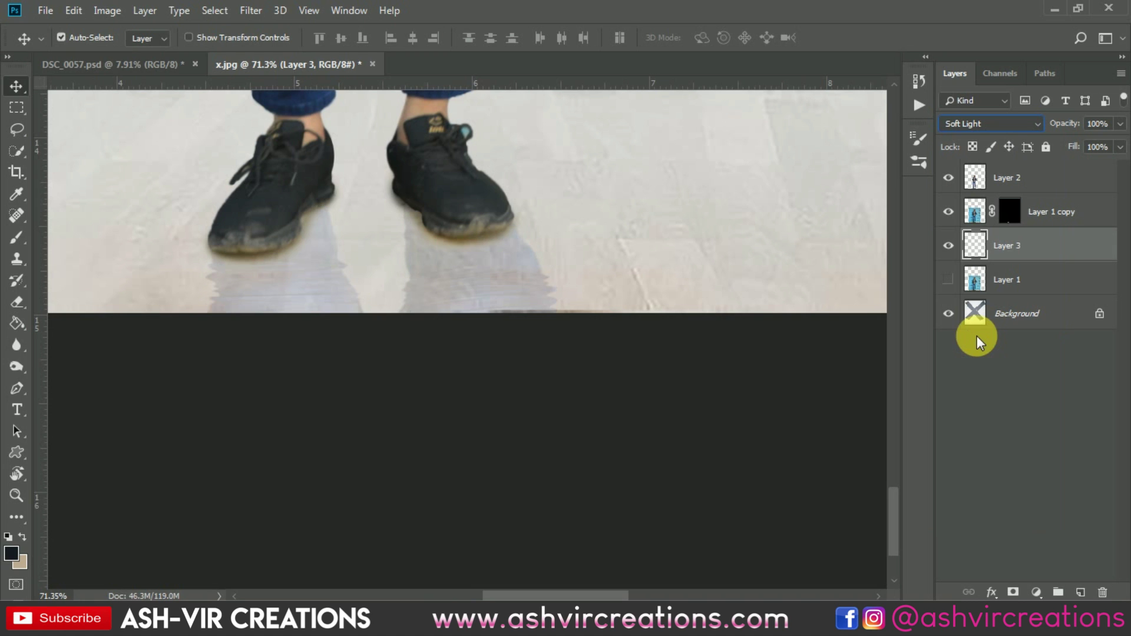
{"action": "key", "text": "ctrl+0"}
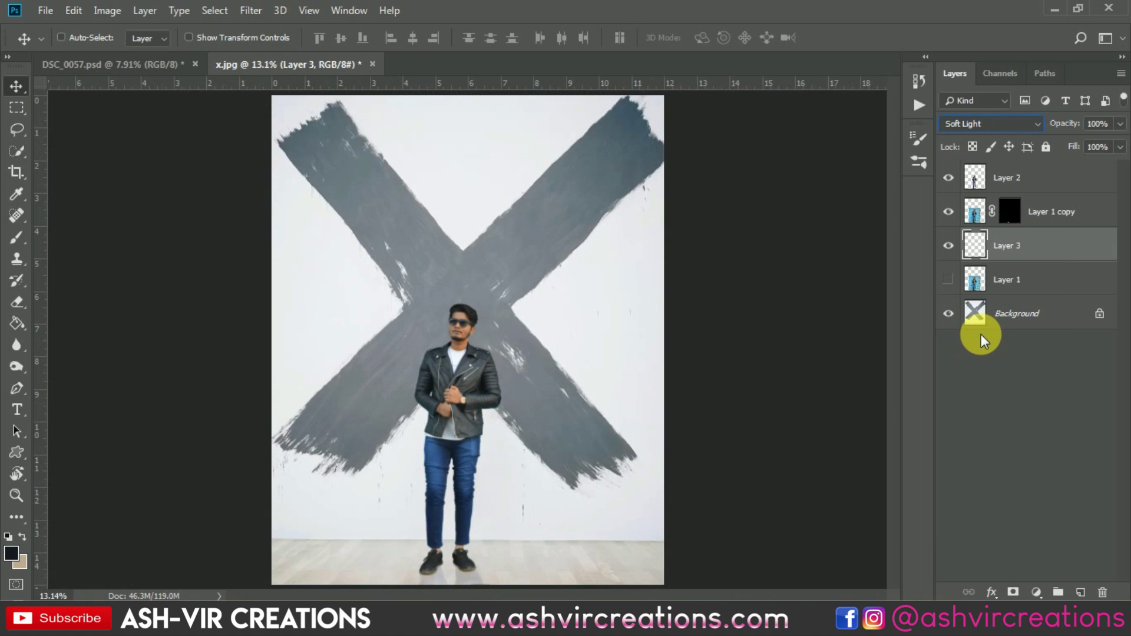
{"action": "key", "text": "ctrl+plus"}
{"action": "scroll", "coordinate": [743, 295], "scroll_direction": "down", "scroll_amount": 5}
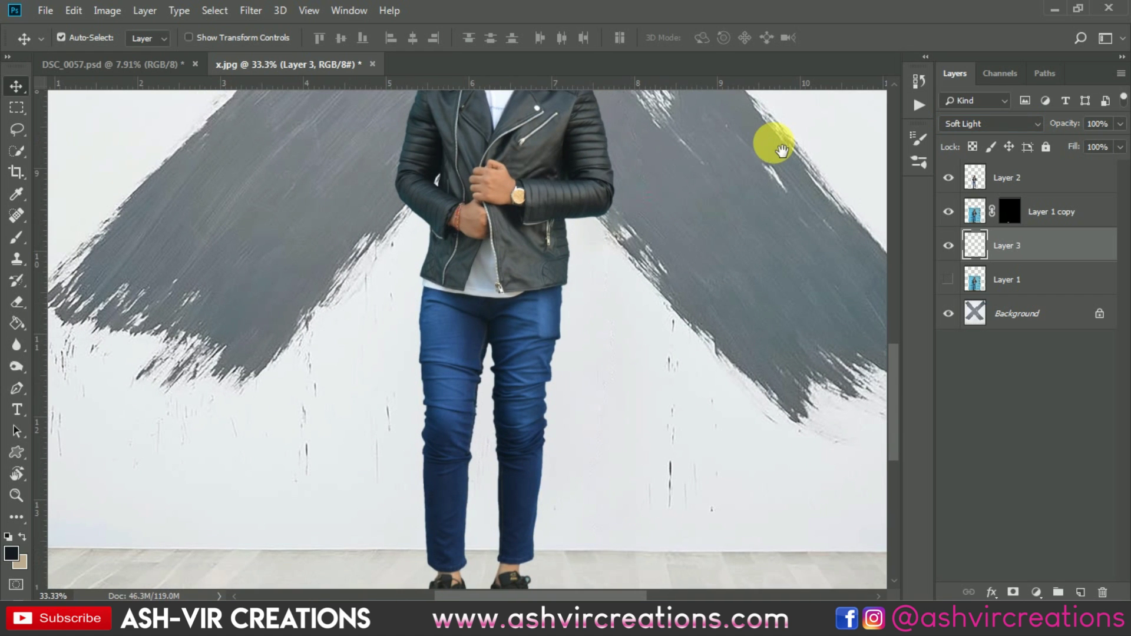
{"action": "key", "text": "ctrl+plus"}
{"action": "scroll", "coordinate": [707, 176], "scroll_direction": "down", "scroll_amount": 5}
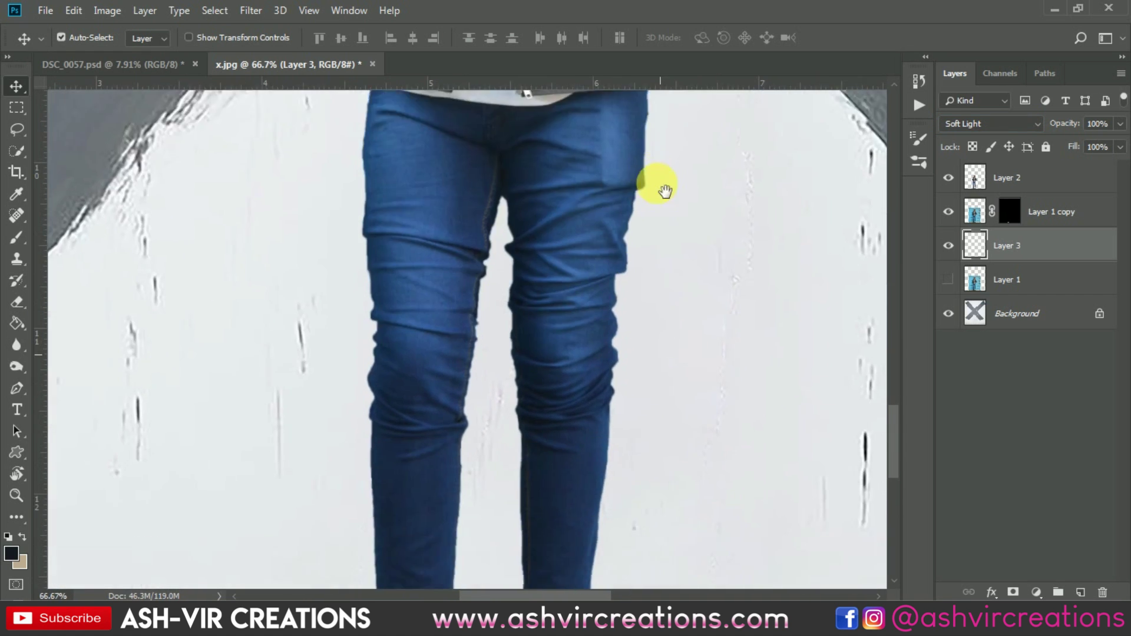
{"action": "left_click_drag", "start_coordinate": [673, 410], "coordinate": [689, 139]}
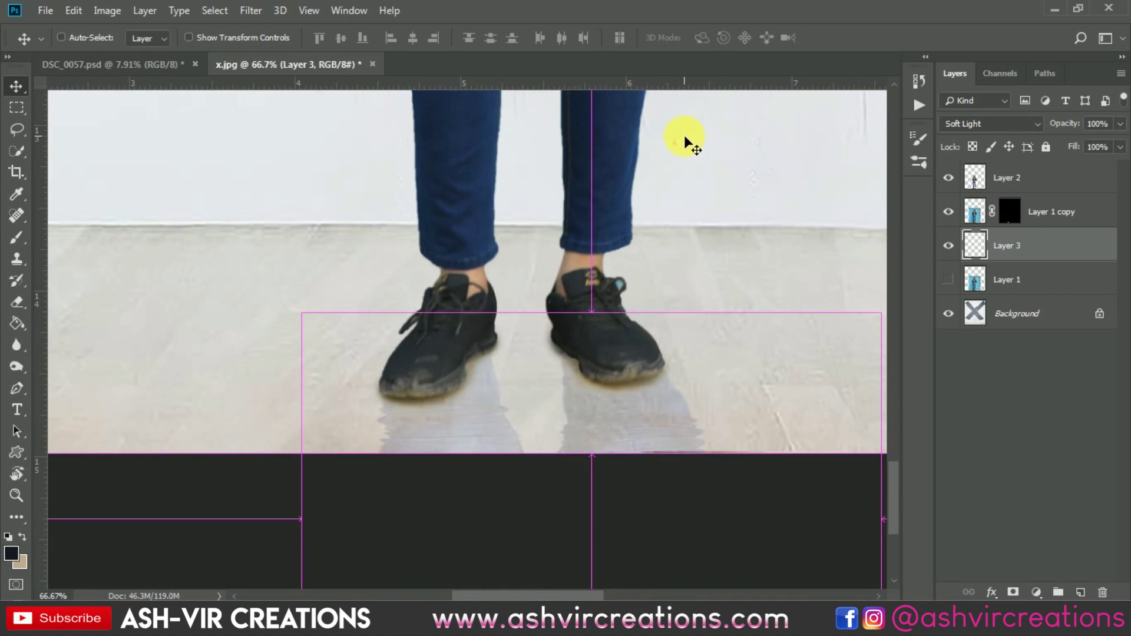
{"action": "key", "text": "ctrl+0"}
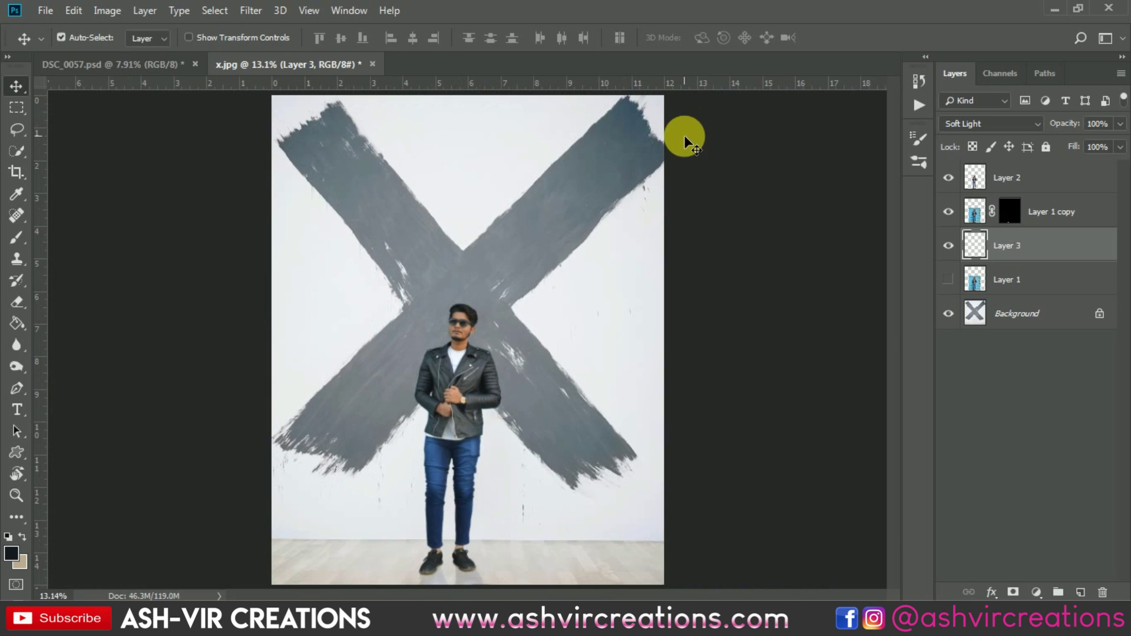
Step: Add a Color Lookup adjustment layer above Layer 2
{"action": "left_click", "coordinate": [1059, 173]}
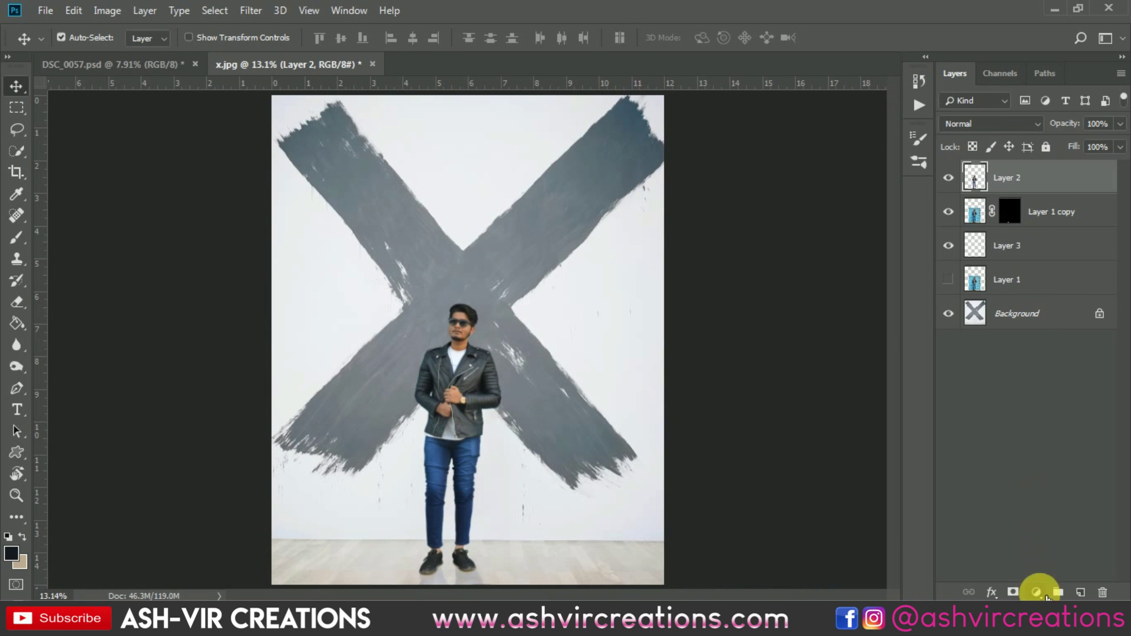
{"action": "left_click", "coordinate": [1038, 593]}
{"action": "left_click", "coordinate": [1040, 503]}
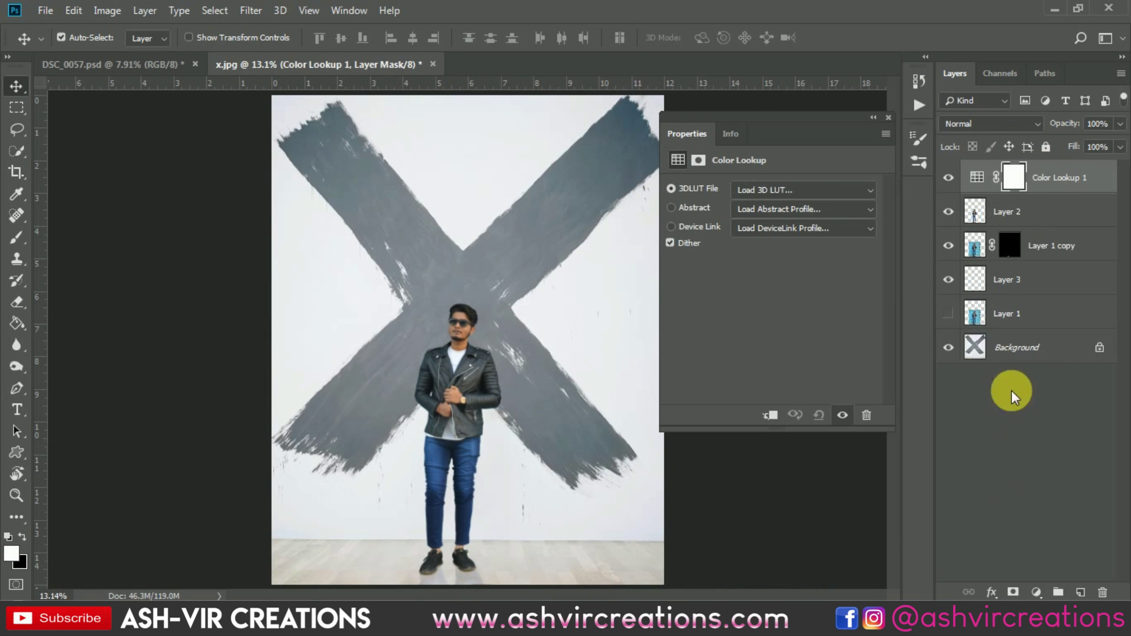
Step: Load the AVC-Alen_a2.CUBE 3DLUT file, briefly comparing it with AVC-Alen_a1.CUBE
{"action": "left_click", "coordinate": [841, 189]}
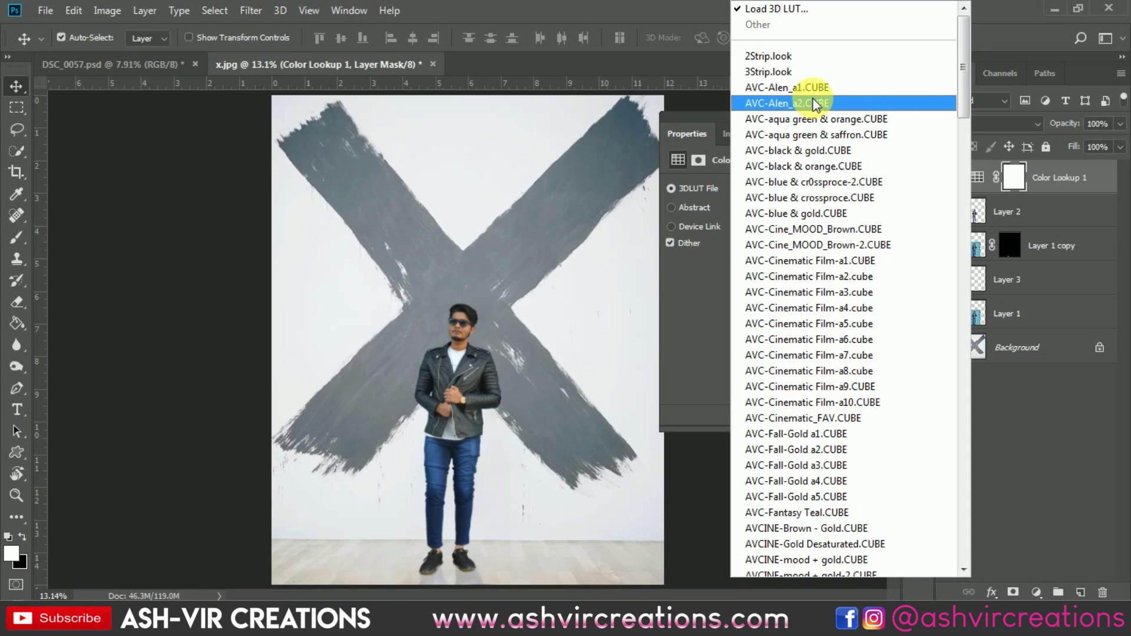
{"action": "left_click", "coordinate": [815, 104]}
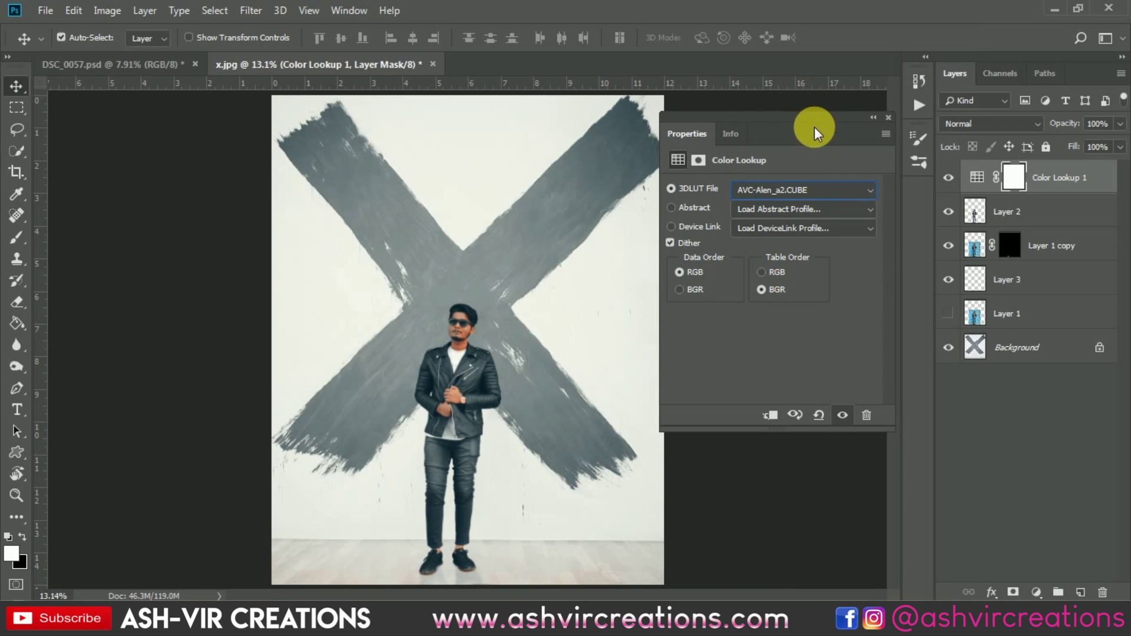
{"action": "key", "text": "Up"}
{"action": "key", "text": "Down"}
{"action": "left_click", "coordinate": [888, 118]}
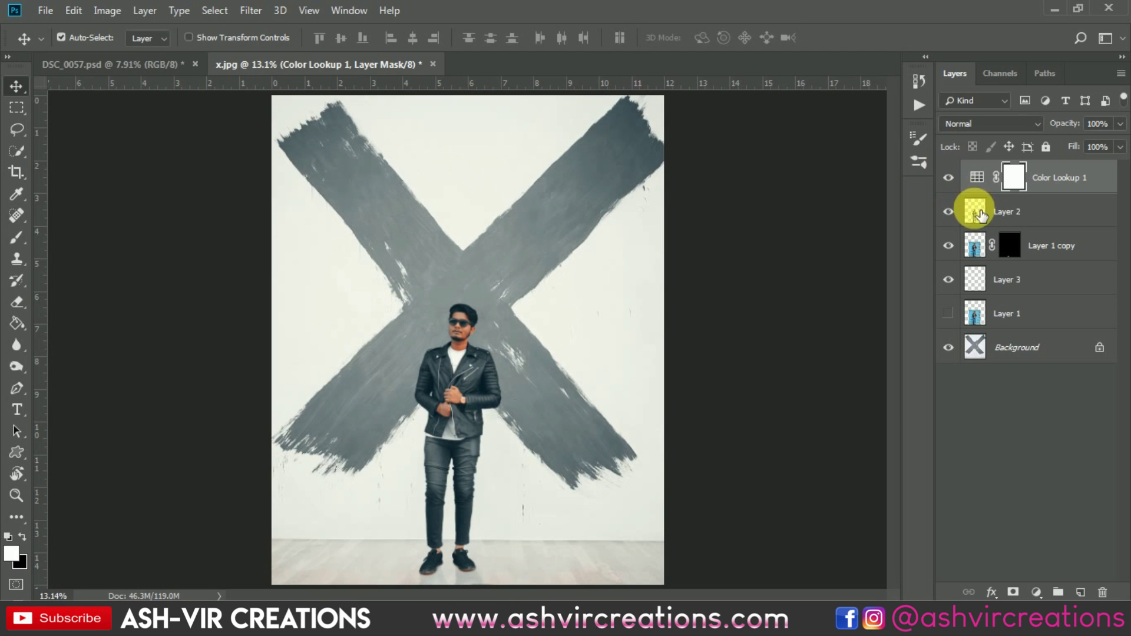
Step: Toggle the Color Lookup 1 layer's visibility to compare the graded and ungraded image
{"action": "left_click", "coordinate": [950, 177]}
{"action": "left_click", "coordinate": [950, 177]}
{"action": "left_click", "coordinate": [954, 177]}
{"action": "left_click", "coordinate": [954, 177]}
{"action": "key", "text": "ctrl+plus"}
{"action": "key", "text": "ctrl+minus"}
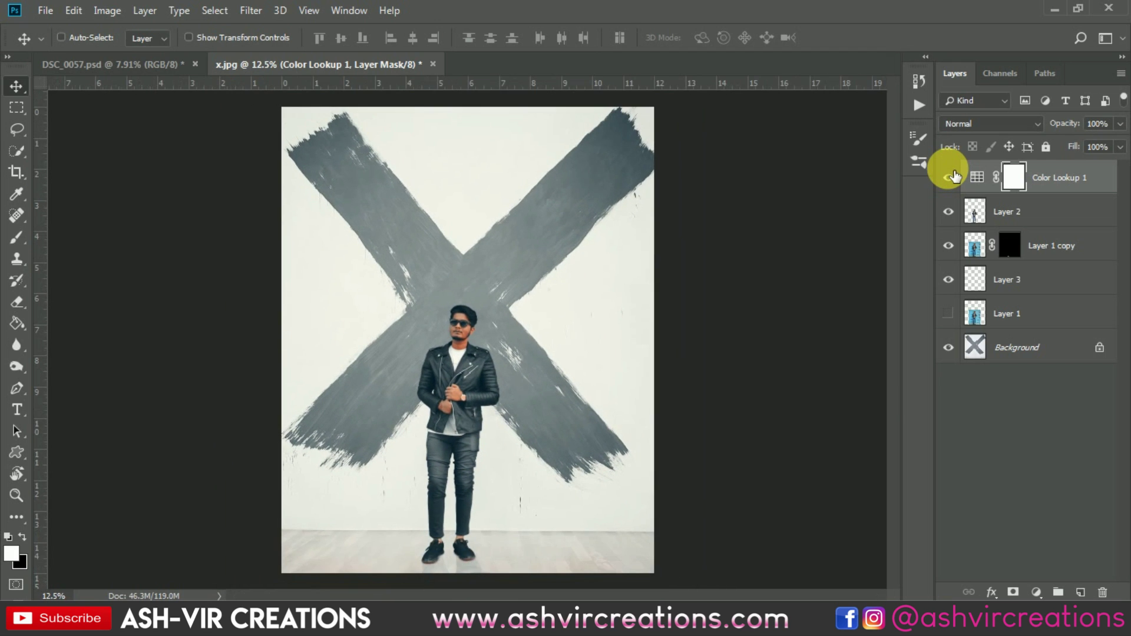
Step: Add a Levels adjustment with input levels 16, 0.96 and about 252
{"action": "left_click", "coordinate": [1044, 593]}
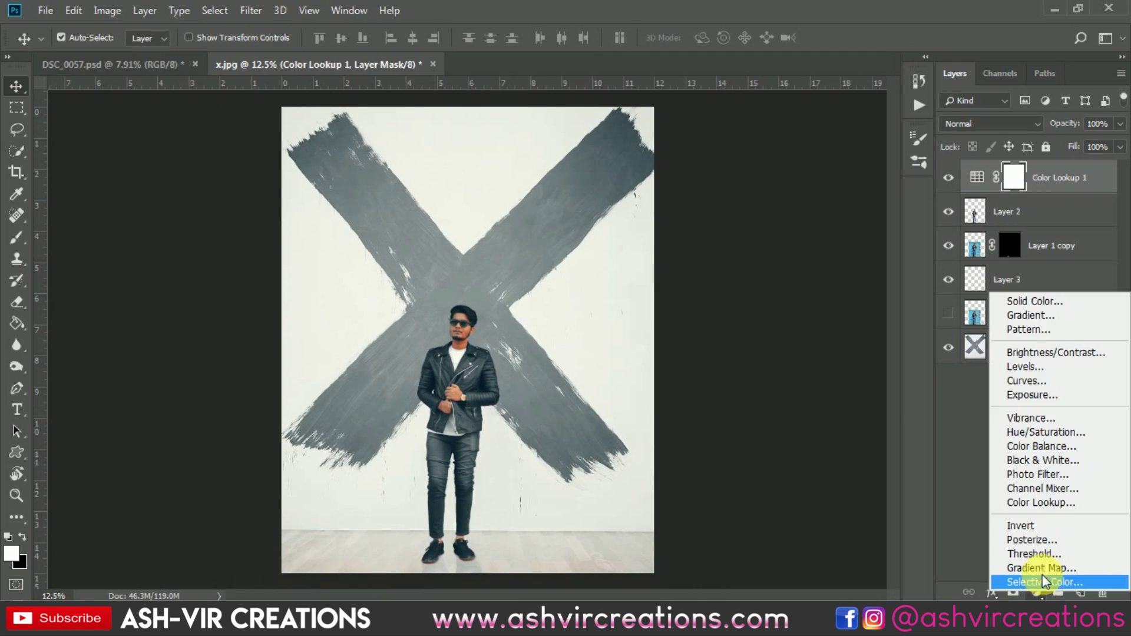
{"action": "left_click", "coordinate": [1057, 372]}
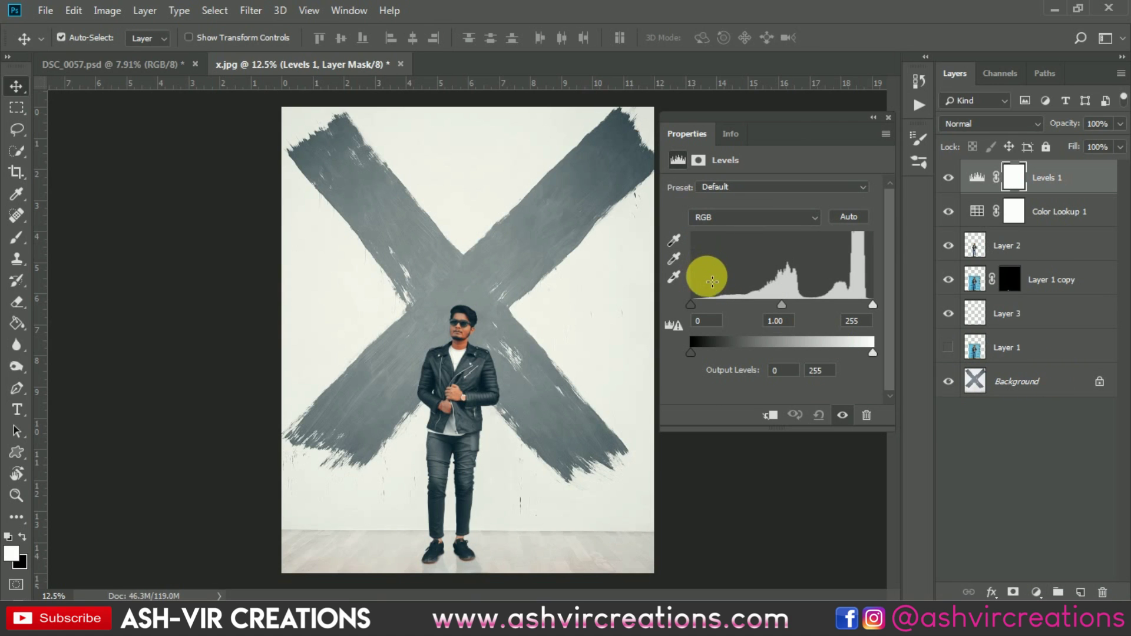
{"action": "left_click_drag", "start_coordinate": [691, 303], "coordinate": [703, 302]}
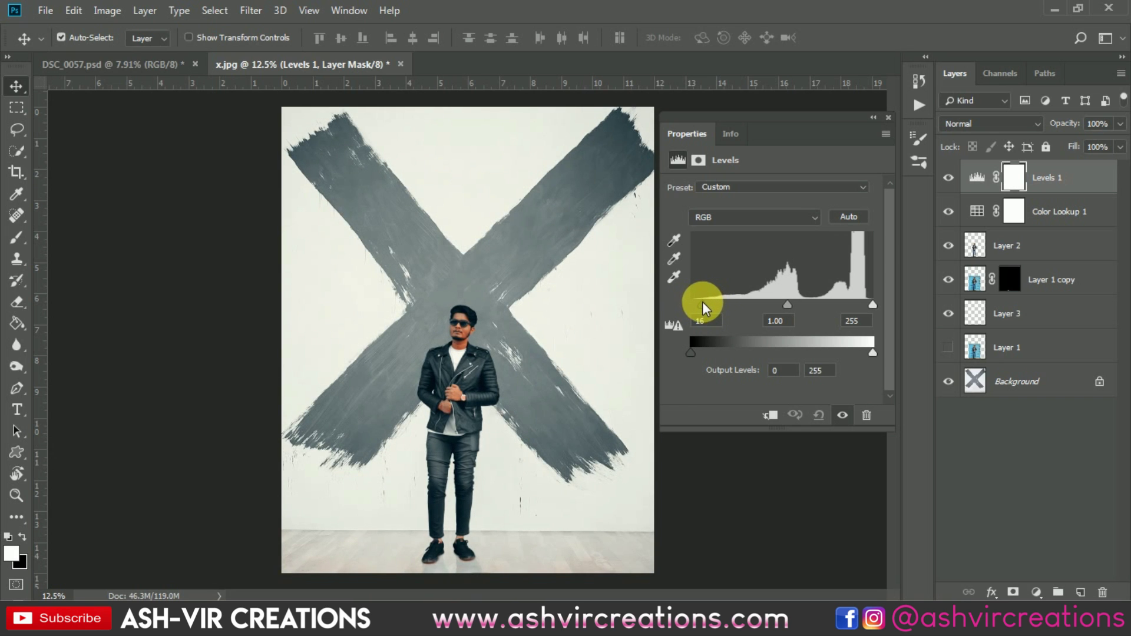
{"action": "left_click_drag", "start_coordinate": [791, 300], "coordinate": [798, 298]}
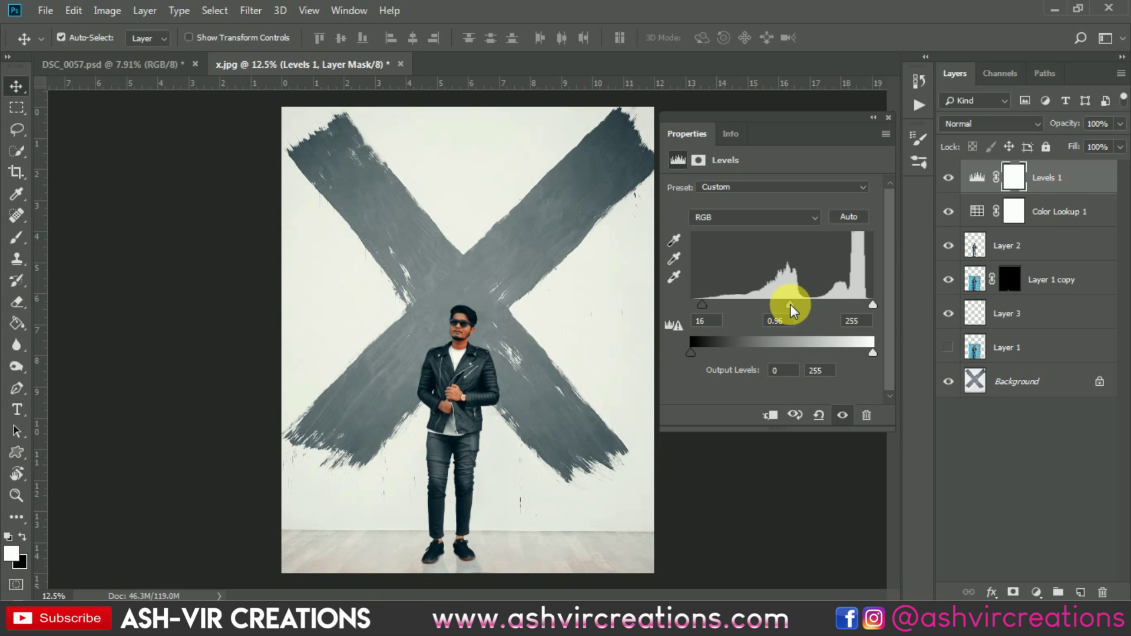
{"action": "left_click_drag", "start_coordinate": [870, 302], "coordinate": [871, 309]}
{"action": "left_click", "coordinate": [890, 118]}
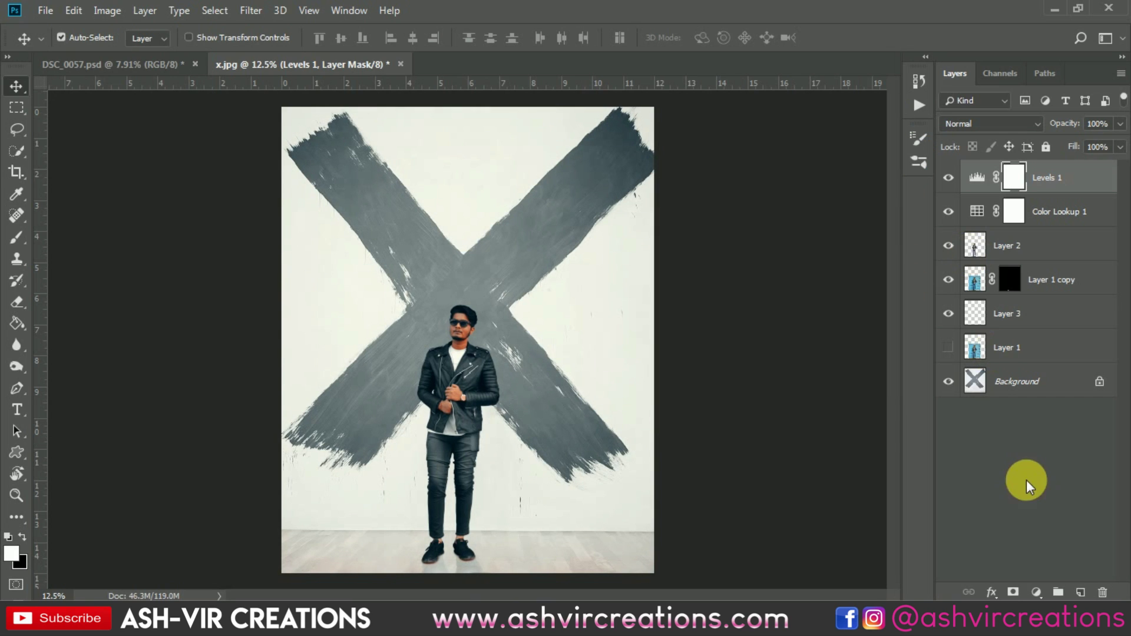
{"action": "left_click", "coordinate": [1036, 592]}
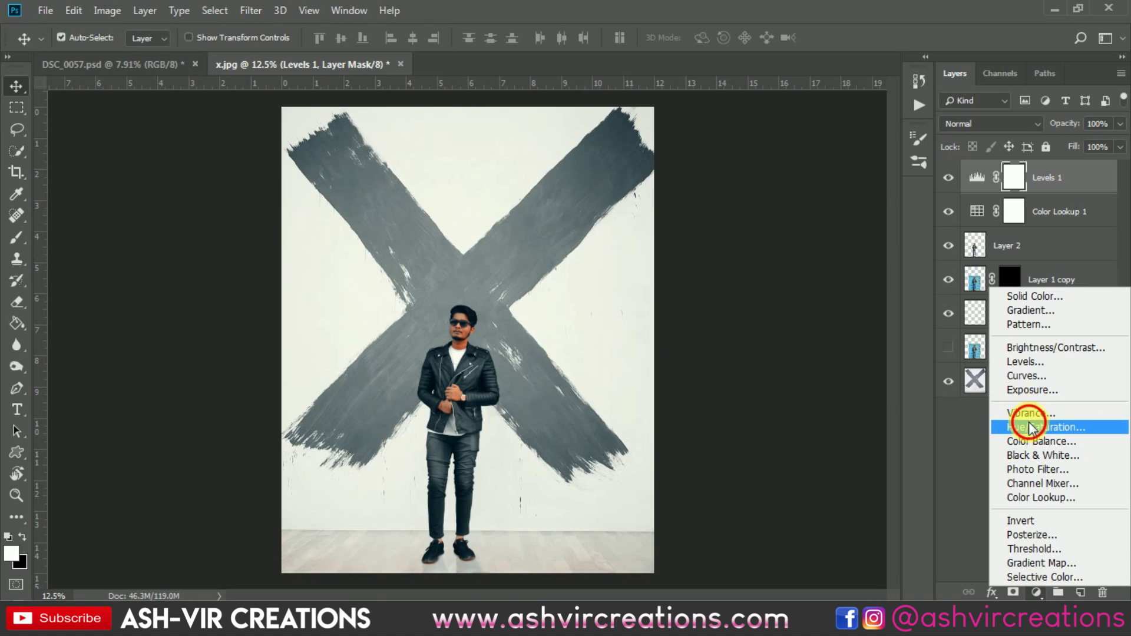
Step: Add a Hue/Saturation adjustment muting the Reds to saturation -30 and lightness -9
{"action": "left_click", "coordinate": [1032, 428]}
{"action": "left_click", "coordinate": [728, 210]}
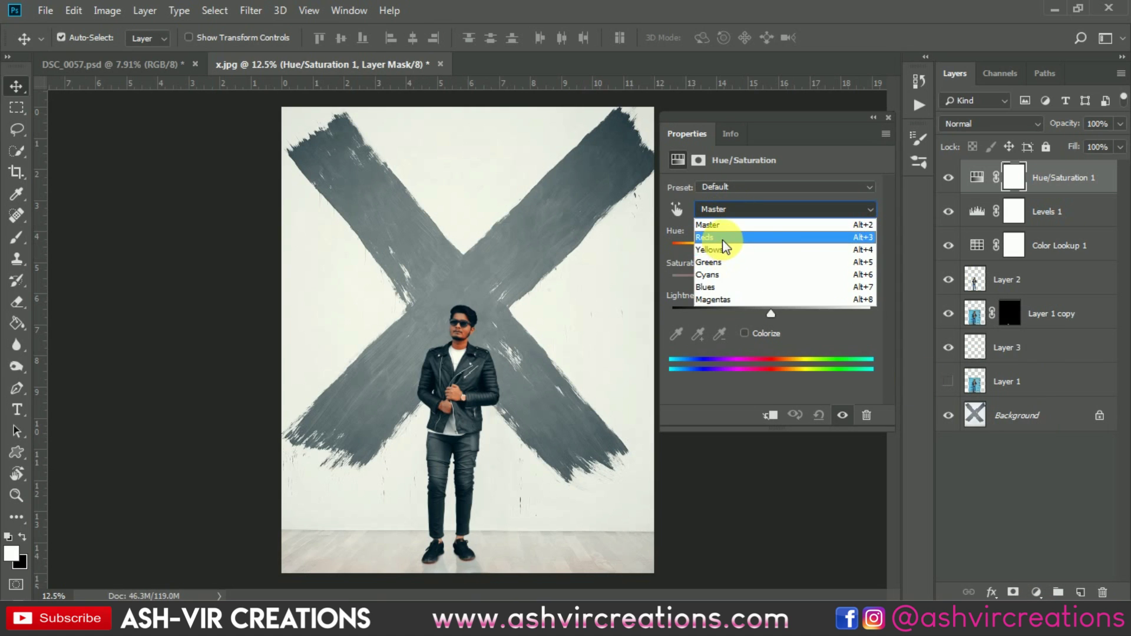
{"action": "left_click", "coordinate": [725, 238]}
{"action": "left_click_drag", "start_coordinate": [777, 276], "coordinate": [752, 279]}
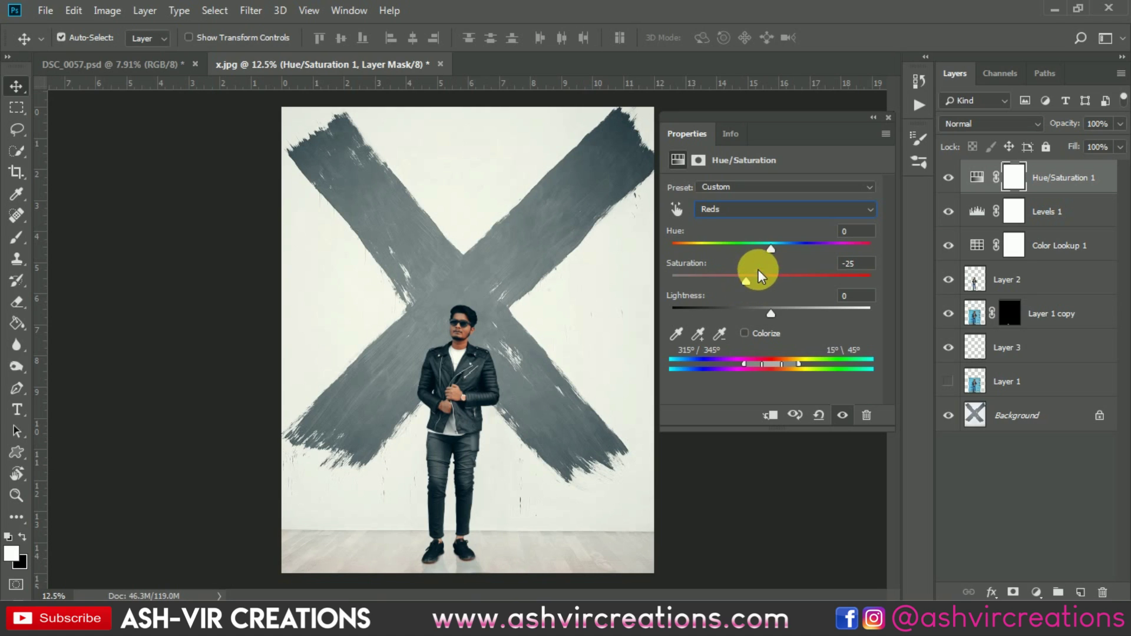
{"action": "left_click", "coordinate": [860, 235]}
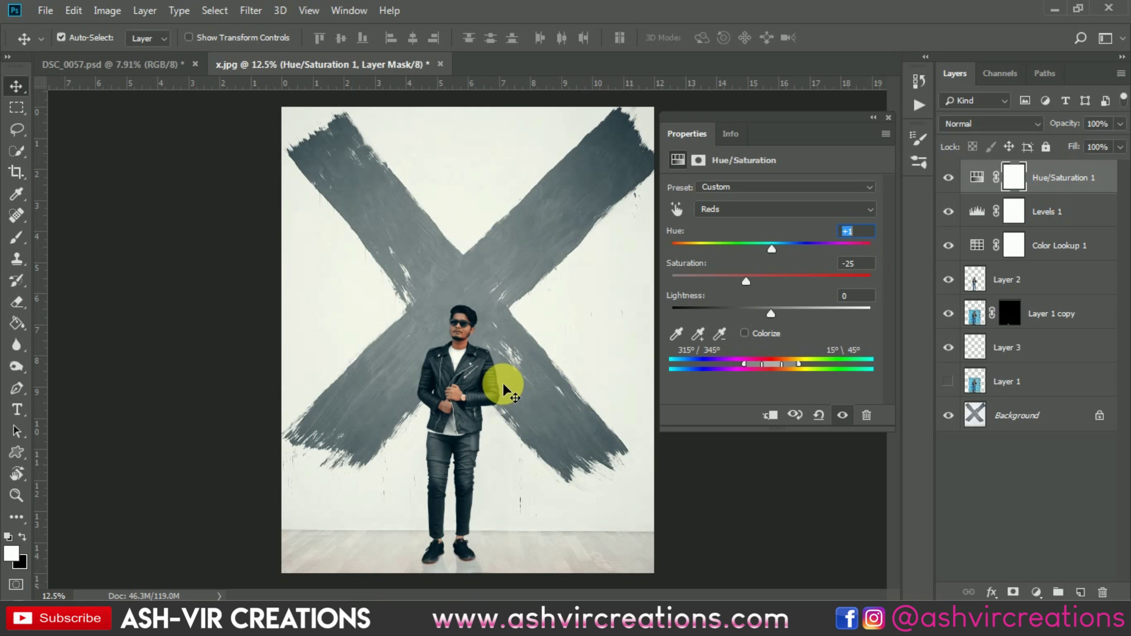
{"action": "key", "text": "ctrl+plus"}
{"action": "key", "text": "ctrl+plus"}
{"action": "key", "text": "ctrl+plus"}
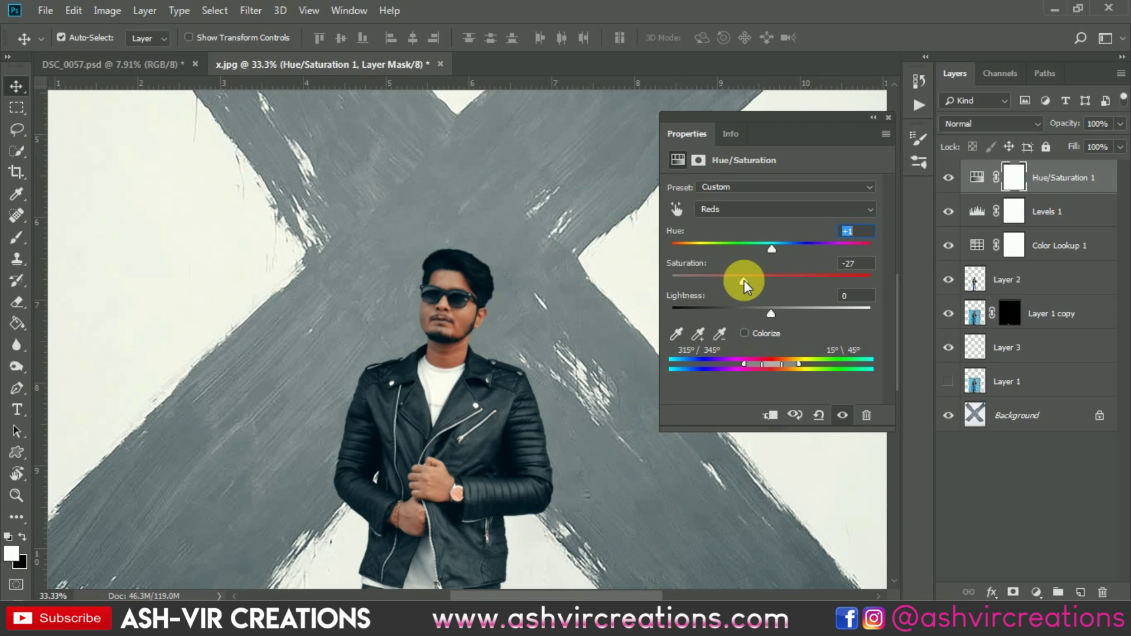
{"action": "left_click_drag", "start_coordinate": [783, 311], "coordinate": [751, 278]}
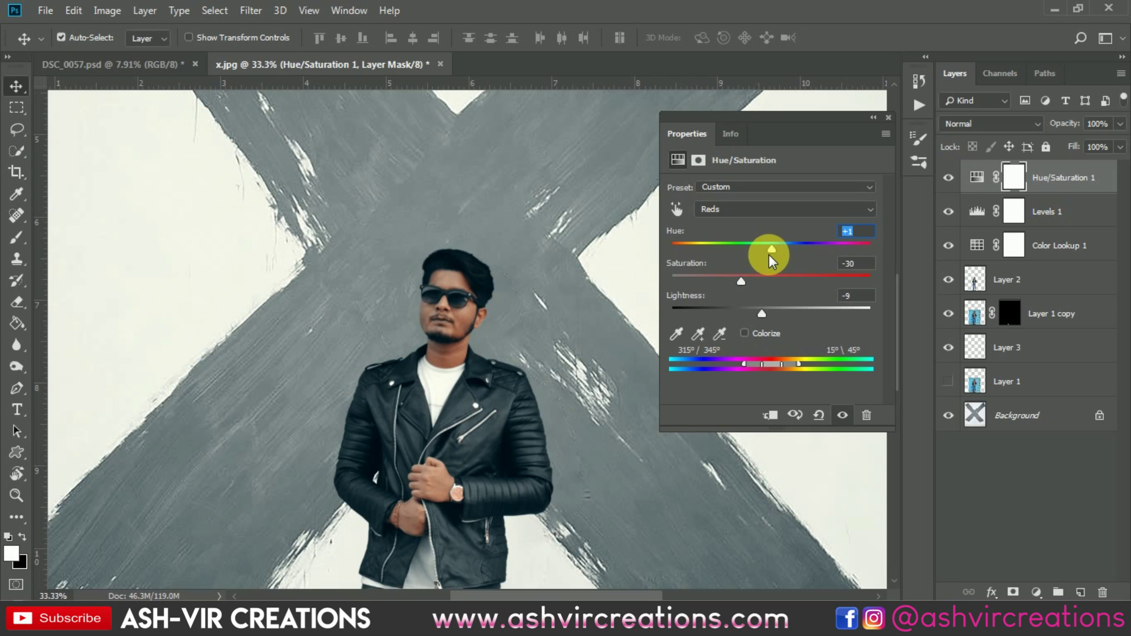
{"action": "key", "text": "ctrl"}
{"action": "key", "text": "ctrl+0"}
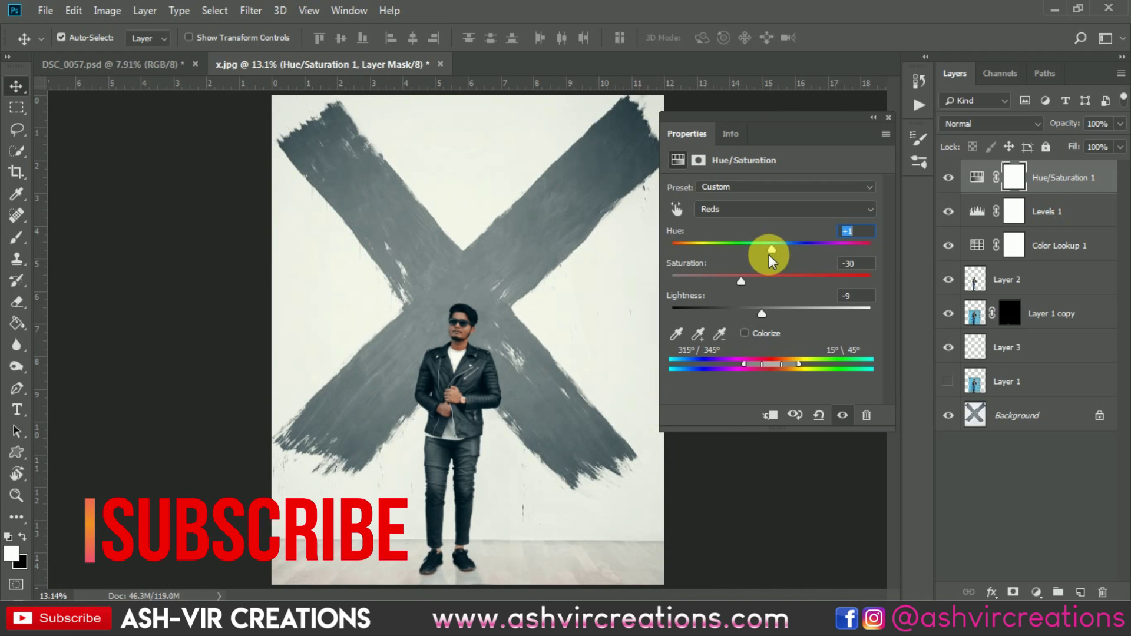
{"action": "left_click", "coordinate": [889, 117]}
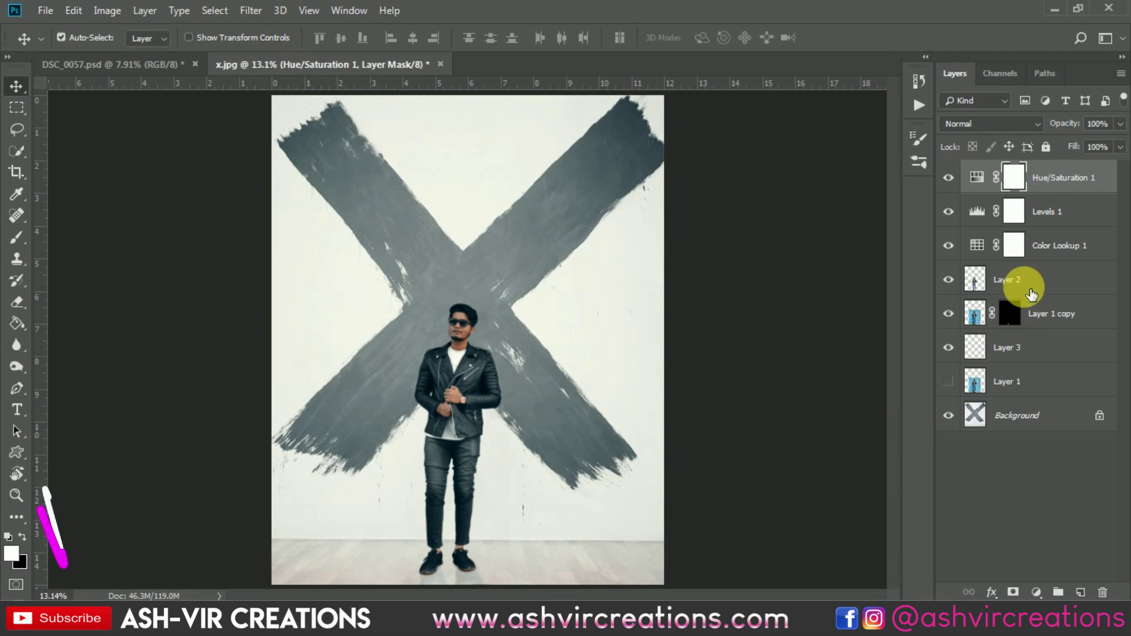
Step: Duplicate the Soft Light Layer 3 to create Layer 3 copy
{"action": "left_click", "coordinate": [1023, 347]}
{"action": "left_click", "coordinate": [948, 348]}
{"action": "left_click", "coordinate": [949, 348]}
{"action": "right_click", "coordinate": [1016, 347]}
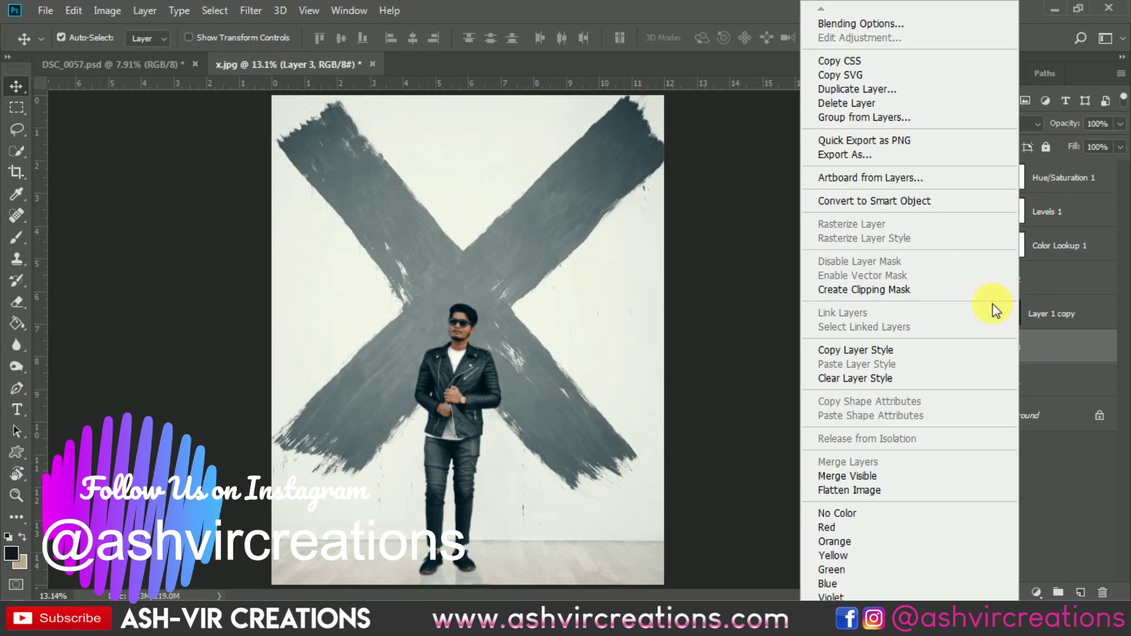
{"action": "left_click", "coordinate": [877, 94]}
{"action": "left_click", "coordinate": [702, 158]}
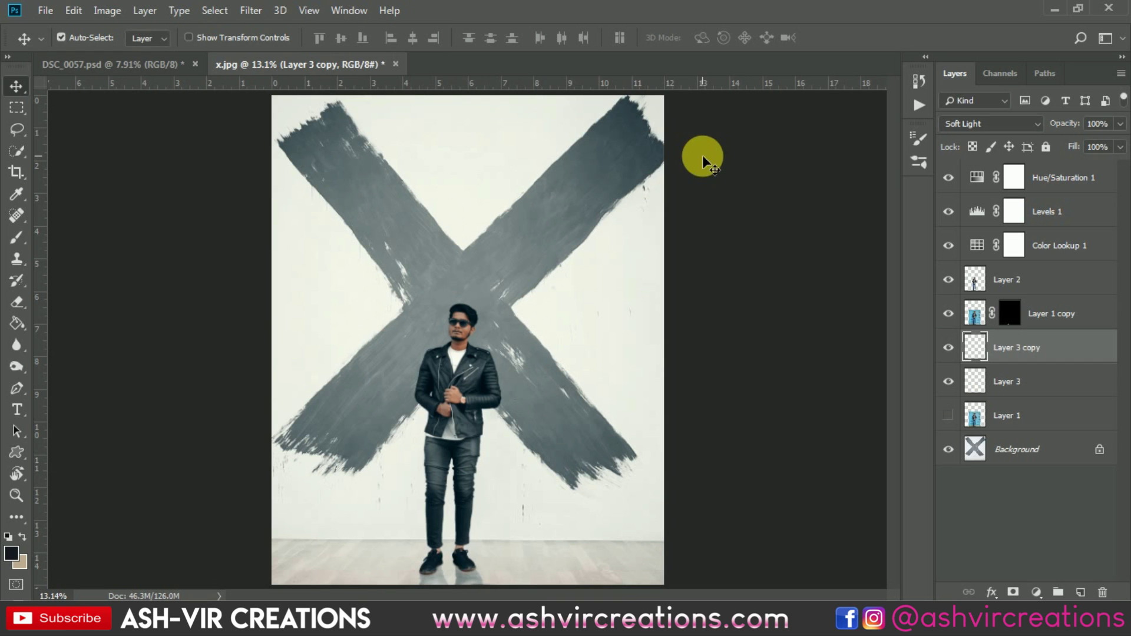
Step: Zoom in on the legs and shoes to inspect the strengthened reflection
{"action": "key", "text": "ctrl+plus"}
{"action": "left_click_drag", "start_coordinate": [560, 379], "coordinate": [585, 166]}
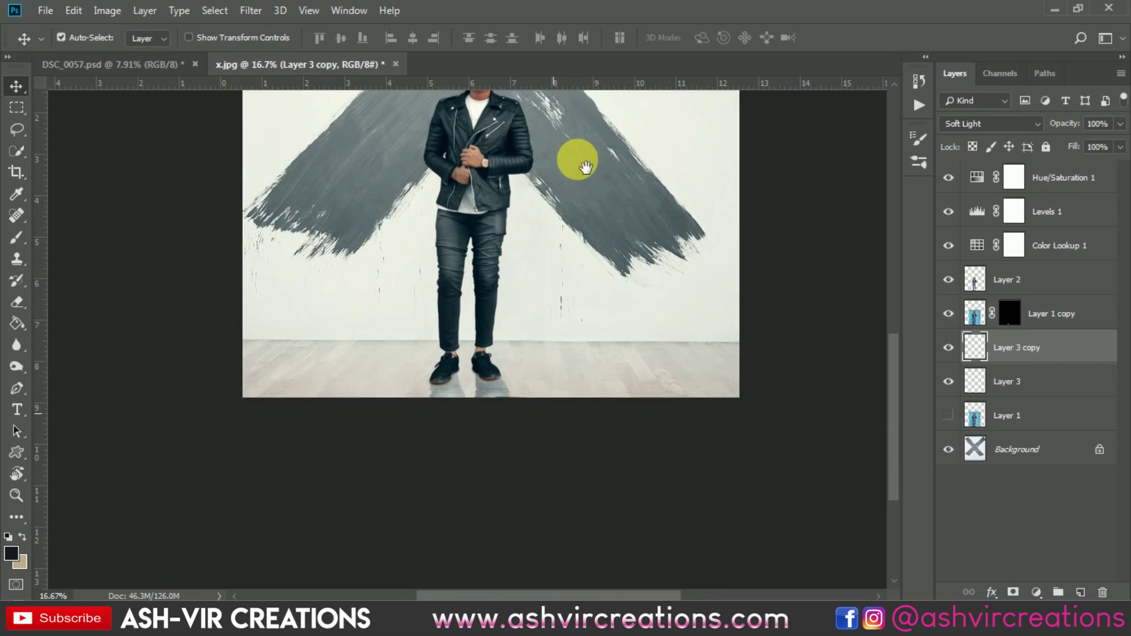
{"action": "key", "text": "ctrl+plus"}
{"action": "key", "text": "ctrl+plus"}
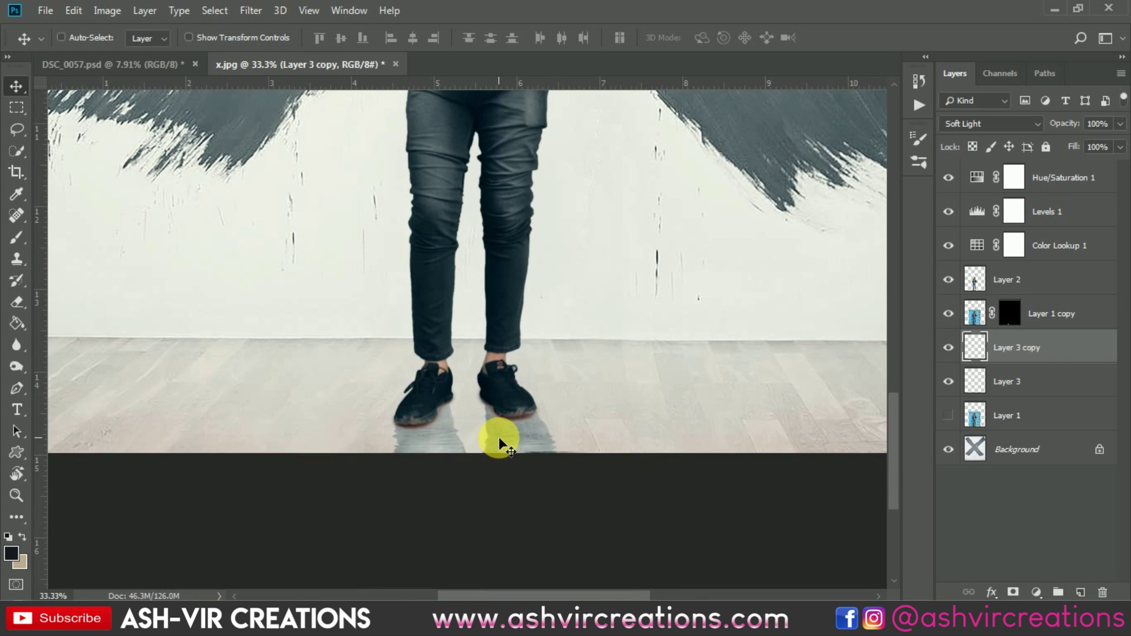
{"action": "key", "text": "ctrl+plus"}
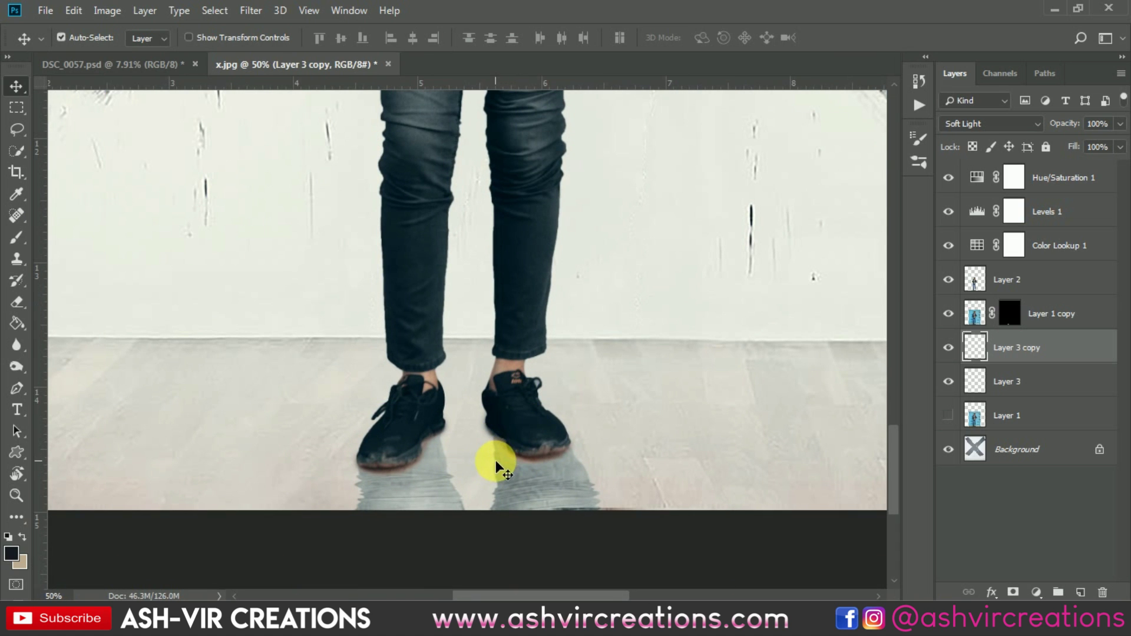
{"action": "scroll", "coordinate": [489, 463], "scroll_direction": "up", "scroll_amount": 5}
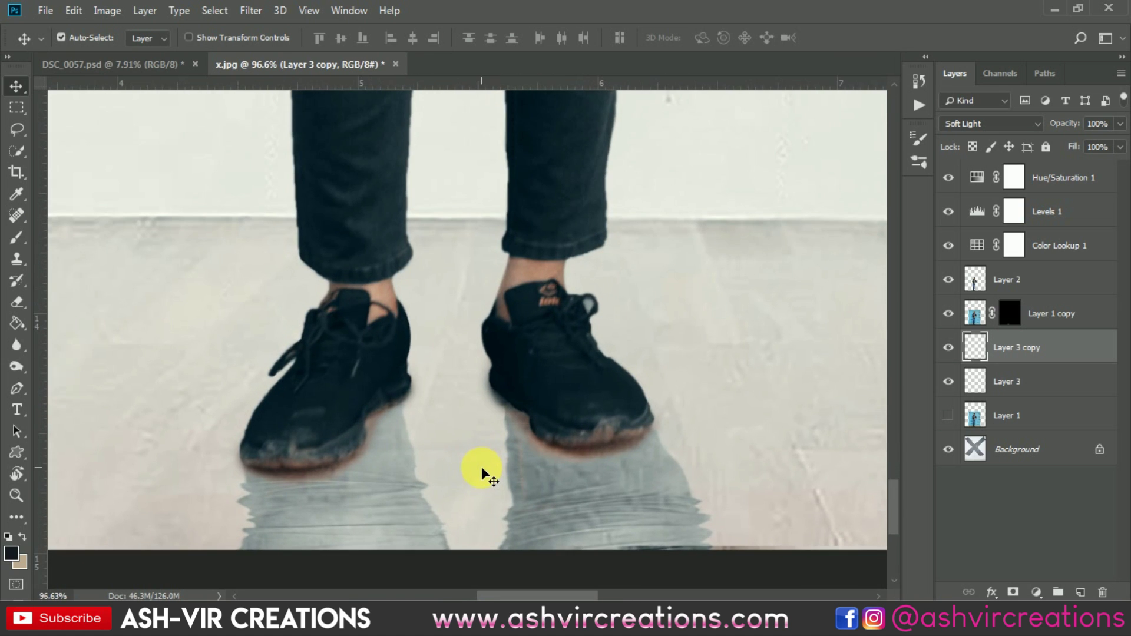
{"action": "left_click", "coordinate": [1011, 313]}
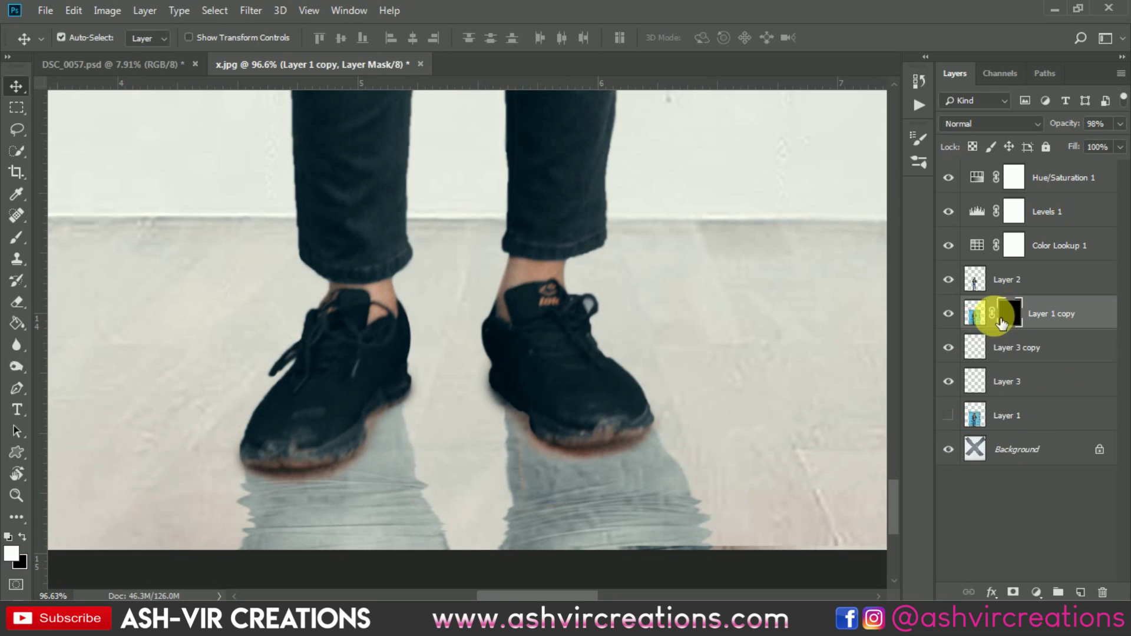
Step: Desaturate Layer 1 copy to -100 saturation with Hue/Saturation
{"action": "left_click", "coordinate": [978, 315]}
{"action": "key", "text": "ctrl+u"}
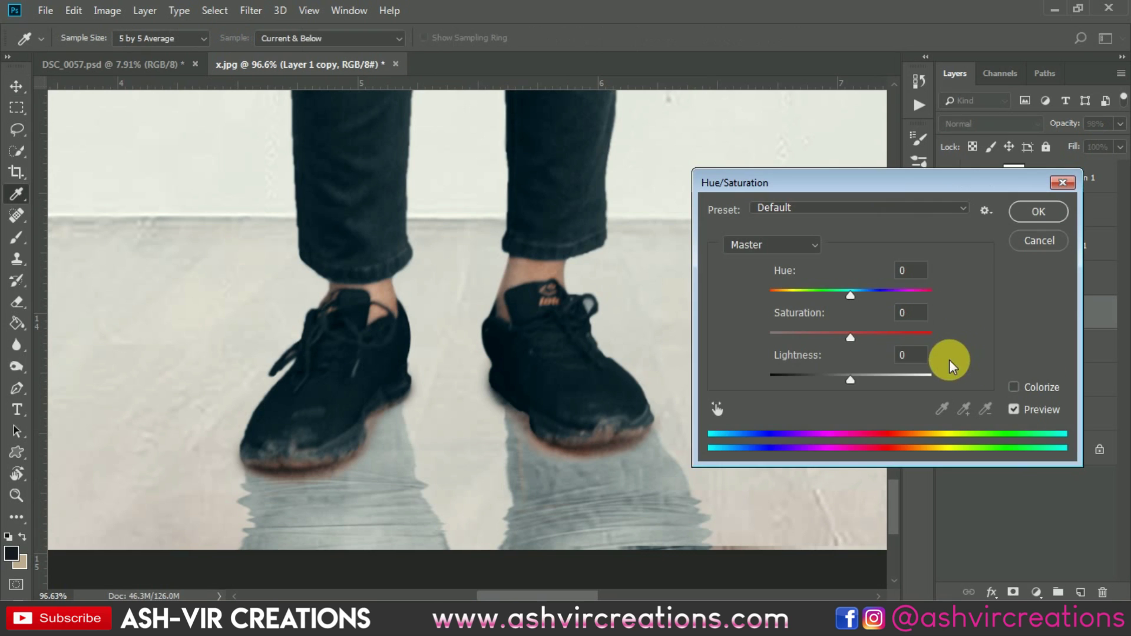
{"action": "left_click_drag", "start_coordinate": [807, 334], "coordinate": [736, 336]}
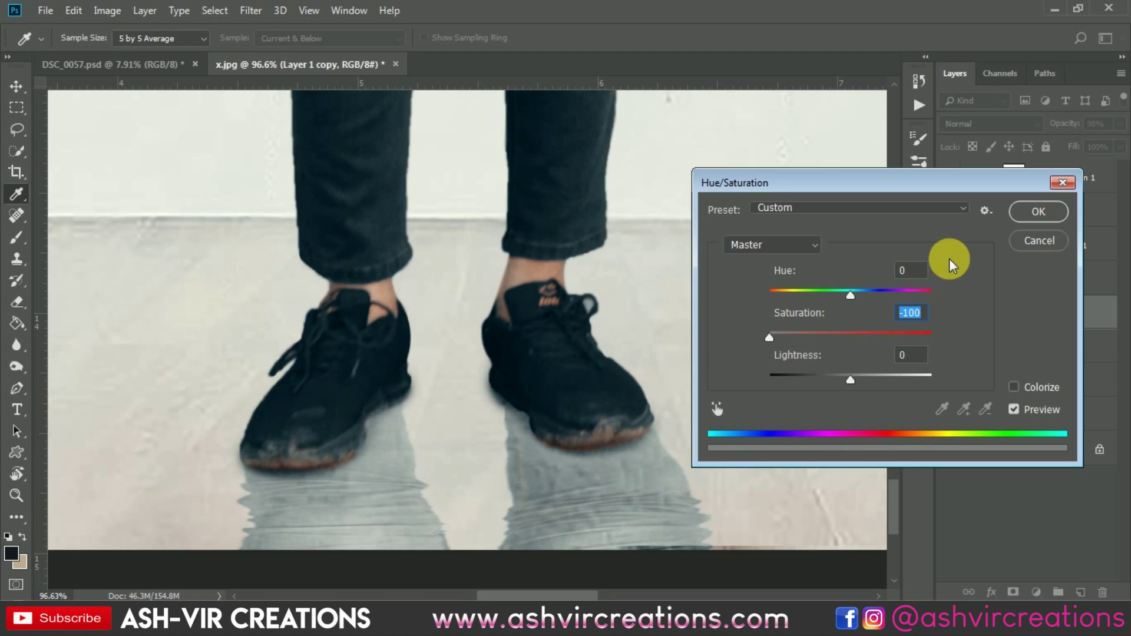
{"action": "left_click", "coordinate": [1039, 212]}
{"action": "key", "text": "v"}
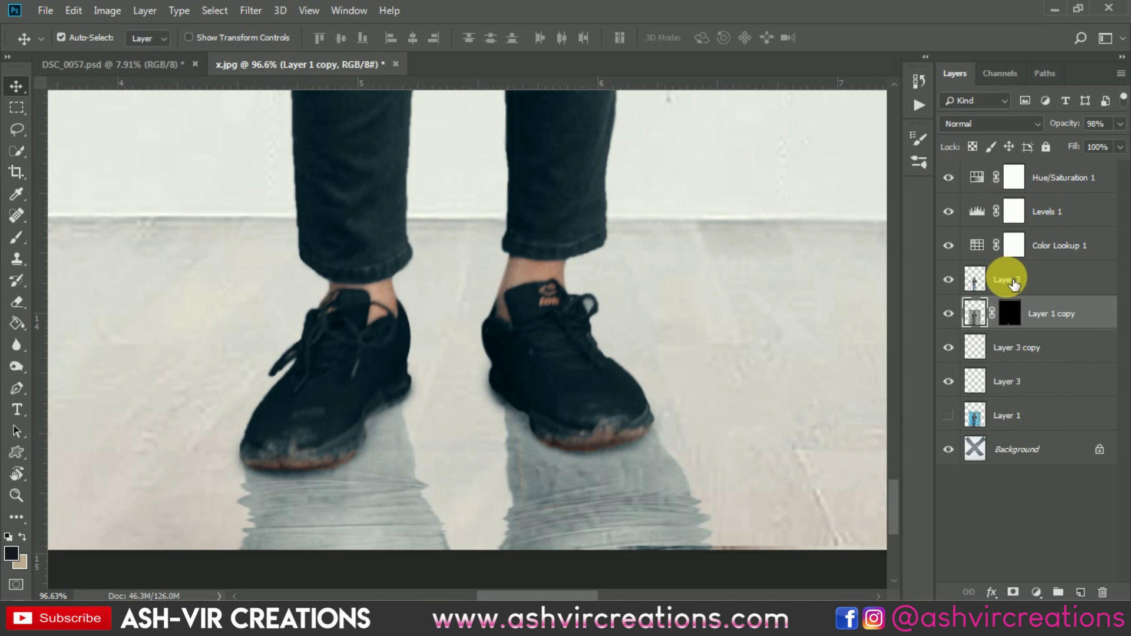
Step: Lasso the shoes and reflections on Layer 2 and cut them to a new Layer 4
{"action": "left_click", "coordinate": [1006, 279]}
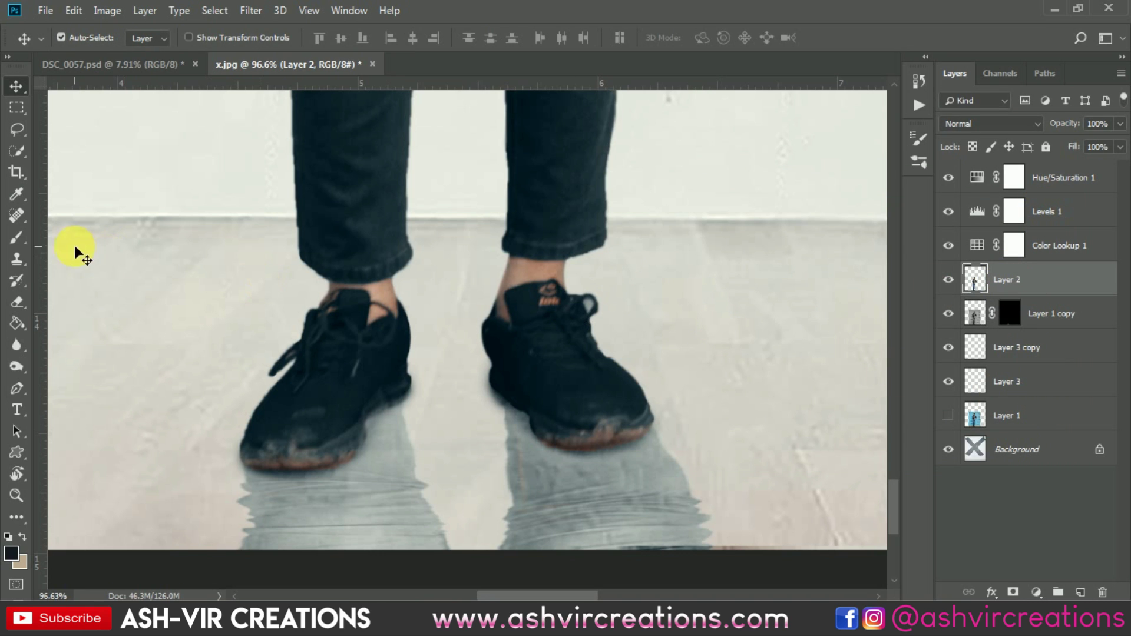
{"action": "left_click", "coordinate": [16, 129]}
{"action": "mouse_move", "coordinate": [230, 394]}
{"action": "left_mouse_down"}
{"action": "mouse_move", "coordinate": [478, 337]}
{"action": "mouse_move", "coordinate": [675, 340]}
{"action": "mouse_move", "coordinate": [703, 389]}
{"action": "mouse_move", "coordinate": [685, 470]}
{"action": "mouse_move", "coordinate": [516, 519]}
{"action": "mouse_move", "coordinate": [339, 537]}
{"action": "mouse_move", "coordinate": [177, 512]}
{"action": "mouse_move", "coordinate": [173, 433]}
{"action": "mouse_move", "coordinate": [279, 380]}
{"action": "left_mouse_up"}
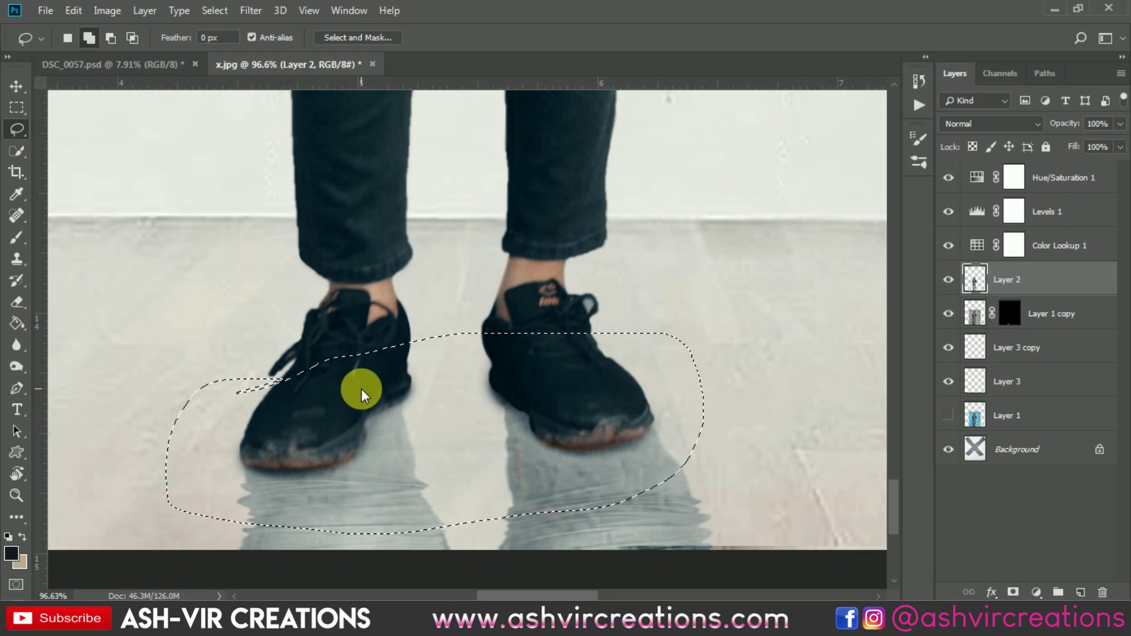
{"action": "right_click", "coordinate": [362, 389]}
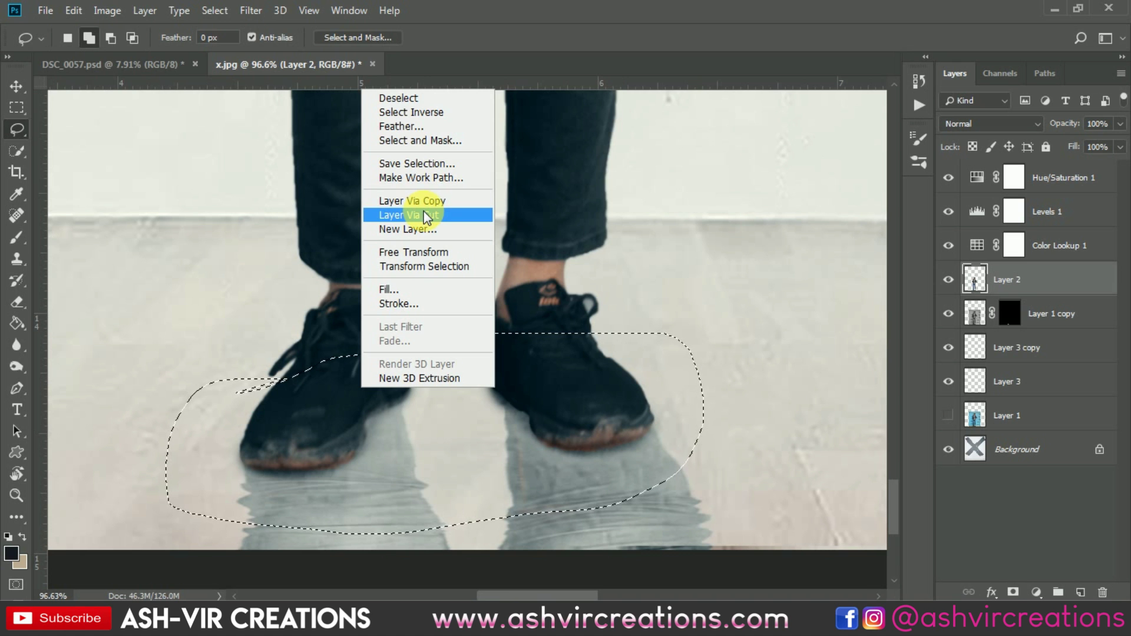
{"action": "left_click", "coordinate": [416, 215]}
{"action": "scroll", "coordinate": [374, 382], "scroll_direction": "up", "scroll_amount": 5}
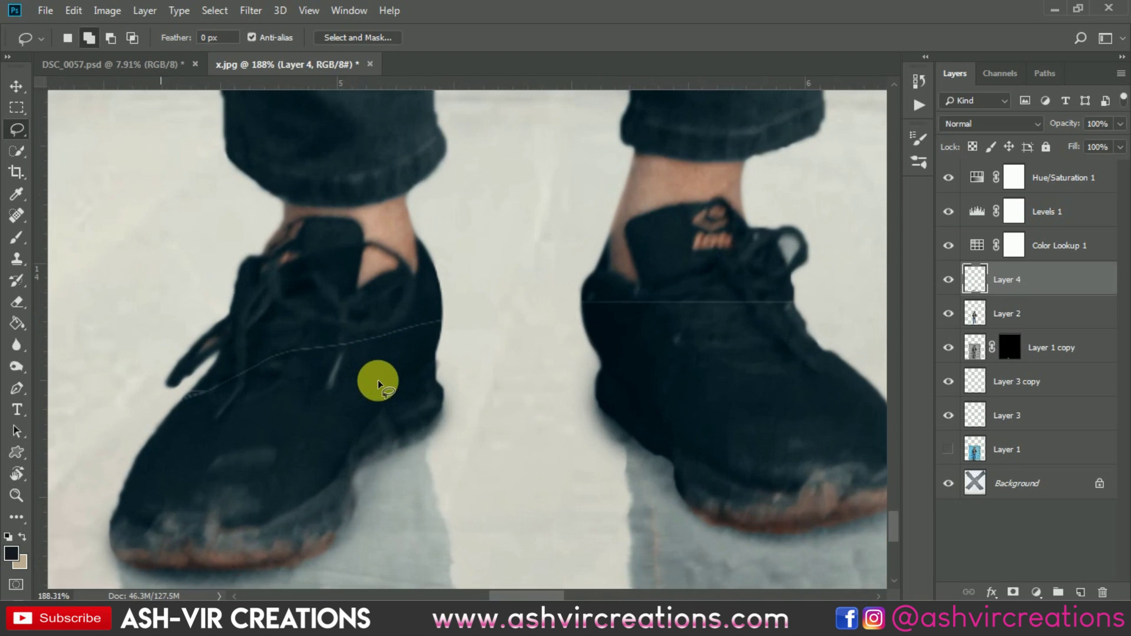
{"action": "scroll", "coordinate": [373, 323], "scroll_direction": "down", "scroll_amount": 4}
{"action": "key", "text": "ctrl+z"}
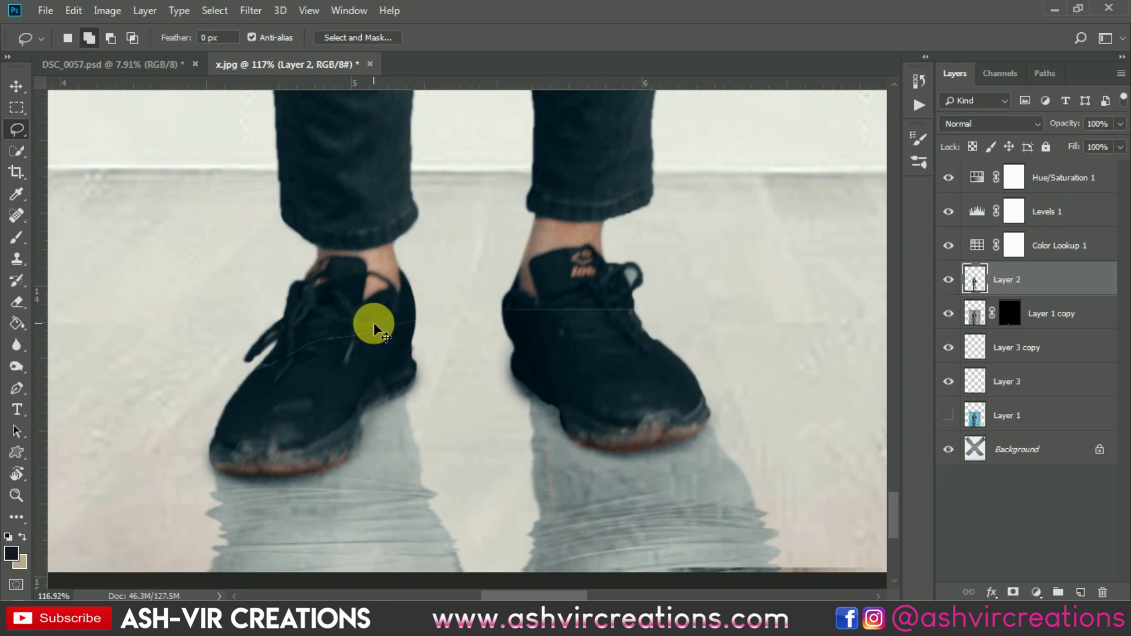
{"action": "key", "text": "ctrl+z"}
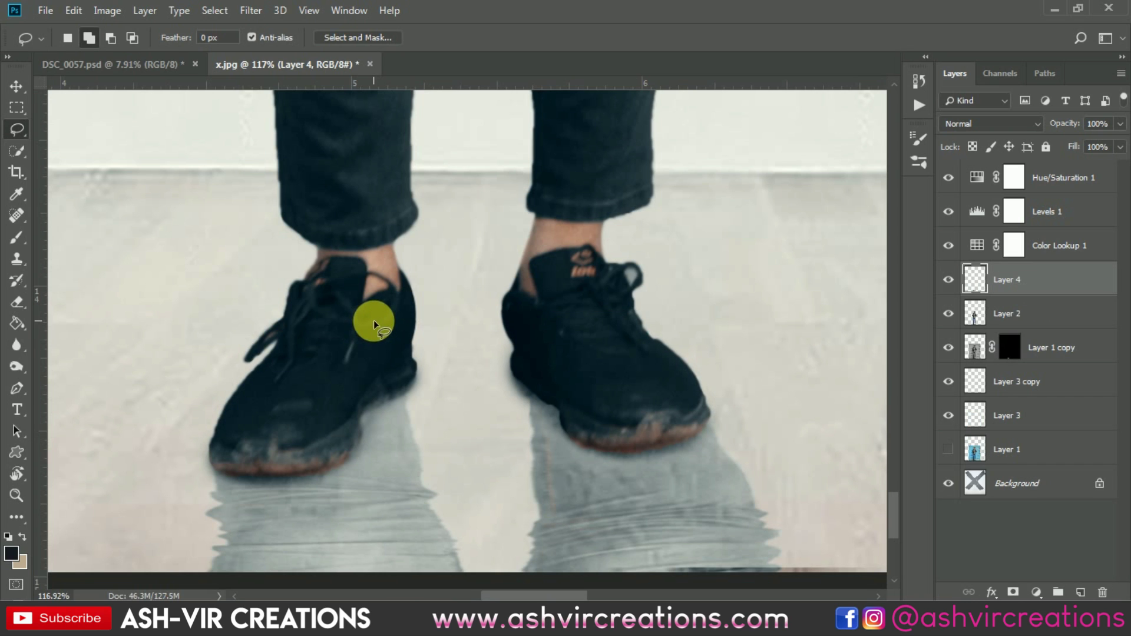
Step: Desaturate Layer 4 to -100 saturation
{"action": "key", "text": "v"}
{"action": "key", "text": "ctrl+u"}
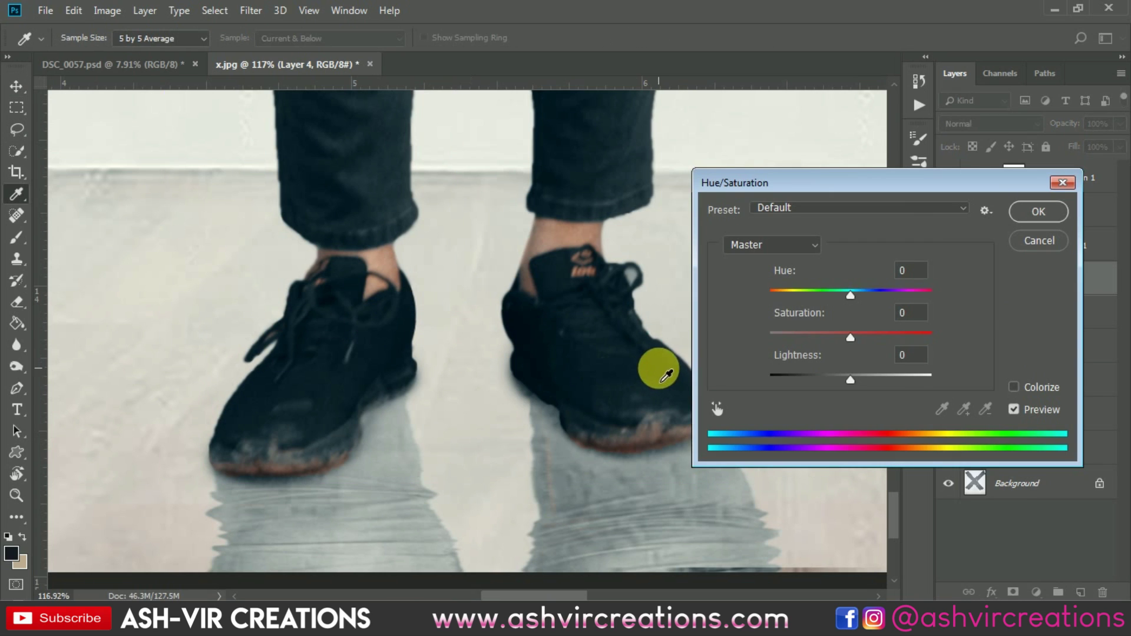
{"action": "left_click_drag", "start_coordinate": [772, 333], "coordinate": [730, 336]}
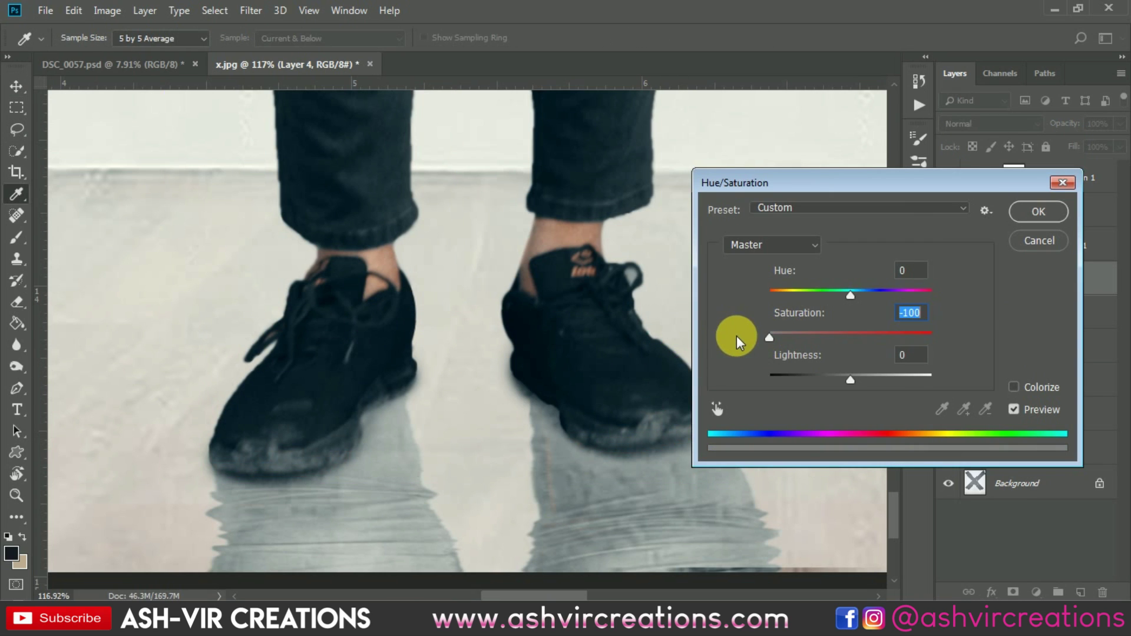
{"action": "left_click", "coordinate": [1032, 211]}
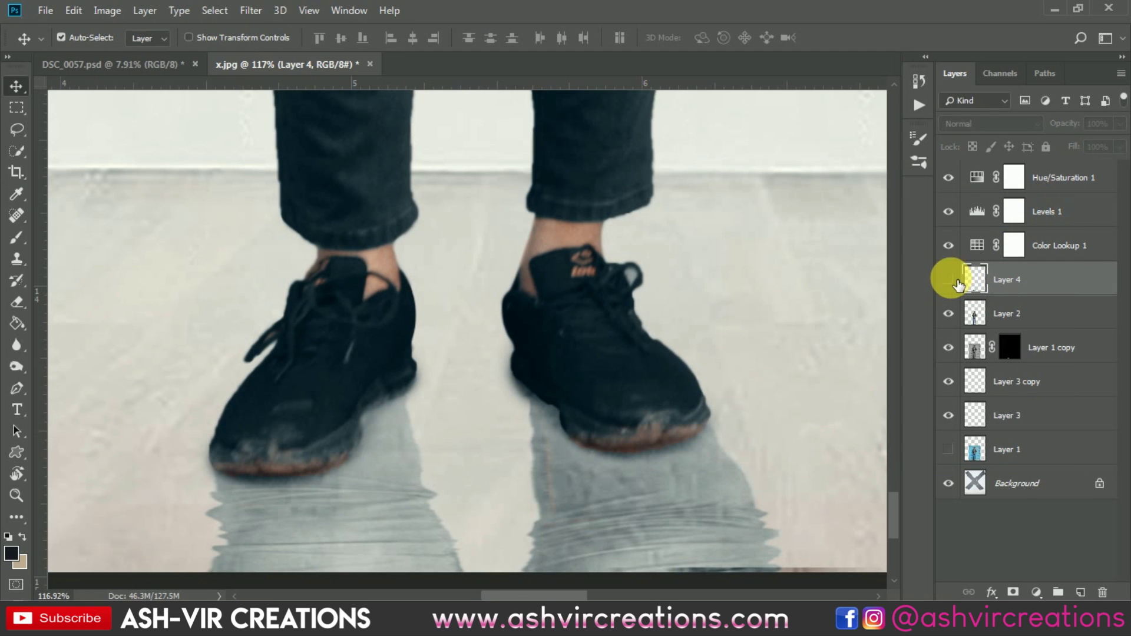
Step: Blur the right shoe's lower edge at 30% strength on Layer 4 and Layer 2
{"action": "left_click", "coordinate": [16, 345]}
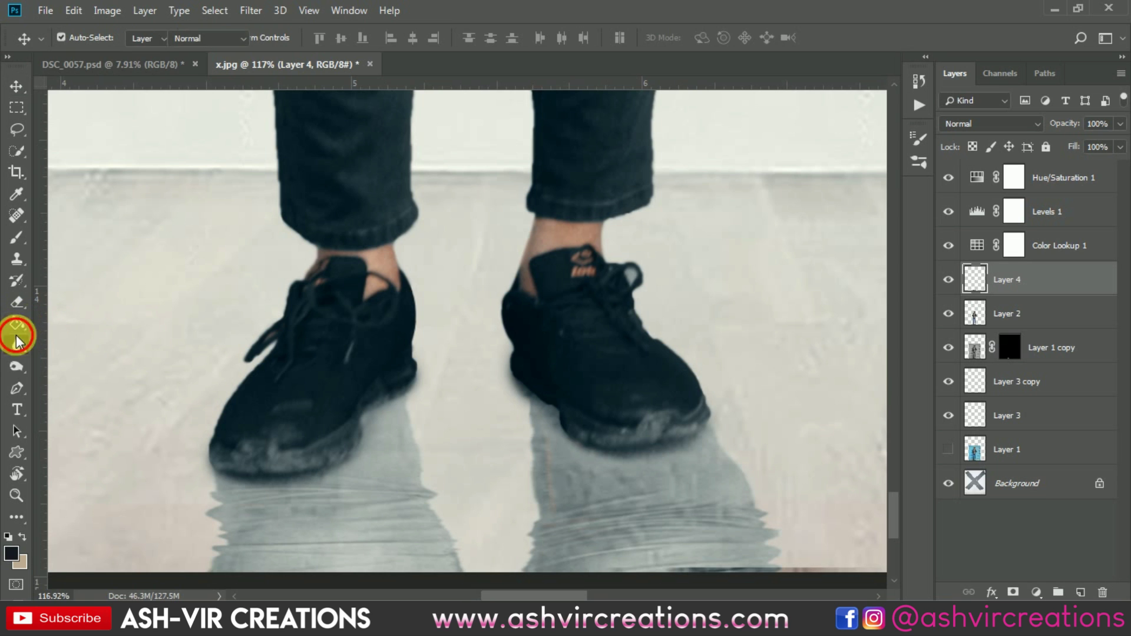
{"action": "scroll", "coordinate": [519, 359], "scroll_direction": "up", "scroll_amount": 3}
{"action": "mouse_move", "coordinate": [562, 419]}
{"action": "left_mouse_down"}
{"action": "mouse_move", "coordinate": [611, 500]}
{"action": "mouse_move", "coordinate": [589, 446]}
{"action": "mouse_move", "coordinate": [523, 386]}
{"action": "mouse_move", "coordinate": [609, 476]}
{"action": "mouse_move", "coordinate": [652, 495]}
{"action": "left_mouse_up"}
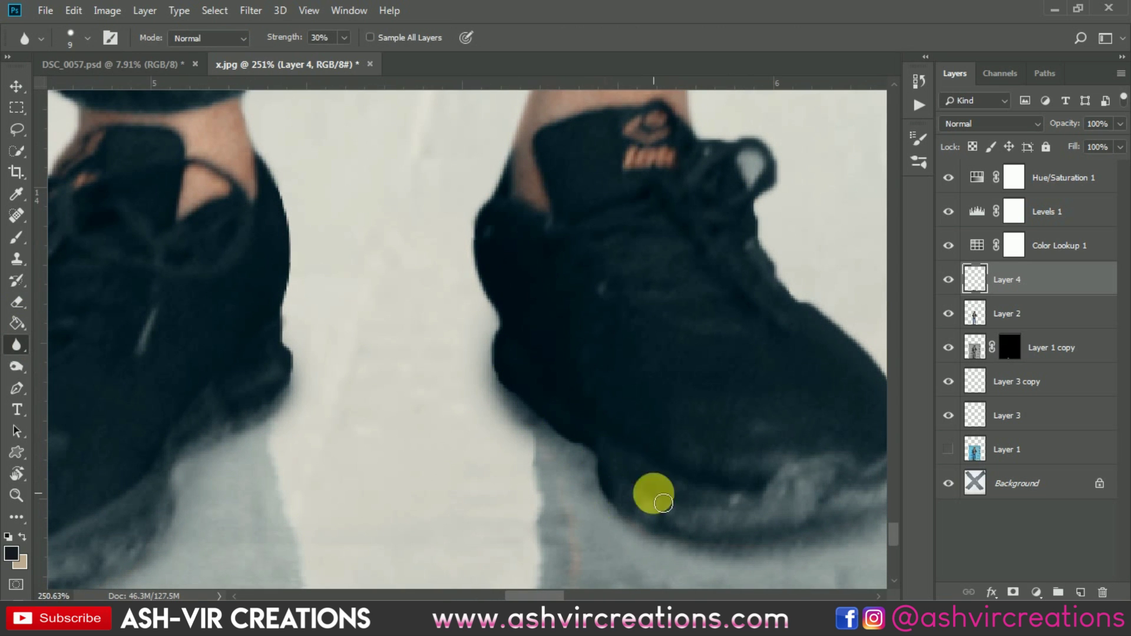
{"action": "left_click", "coordinate": [1005, 315]}
{"action": "mouse_move", "coordinate": [626, 386]}
{"action": "left_mouse_down"}
{"action": "mouse_move", "coordinate": [525, 395]}
{"action": "mouse_move", "coordinate": [603, 461]}
{"action": "mouse_move", "coordinate": [617, 505]}
{"action": "left_mouse_up"}
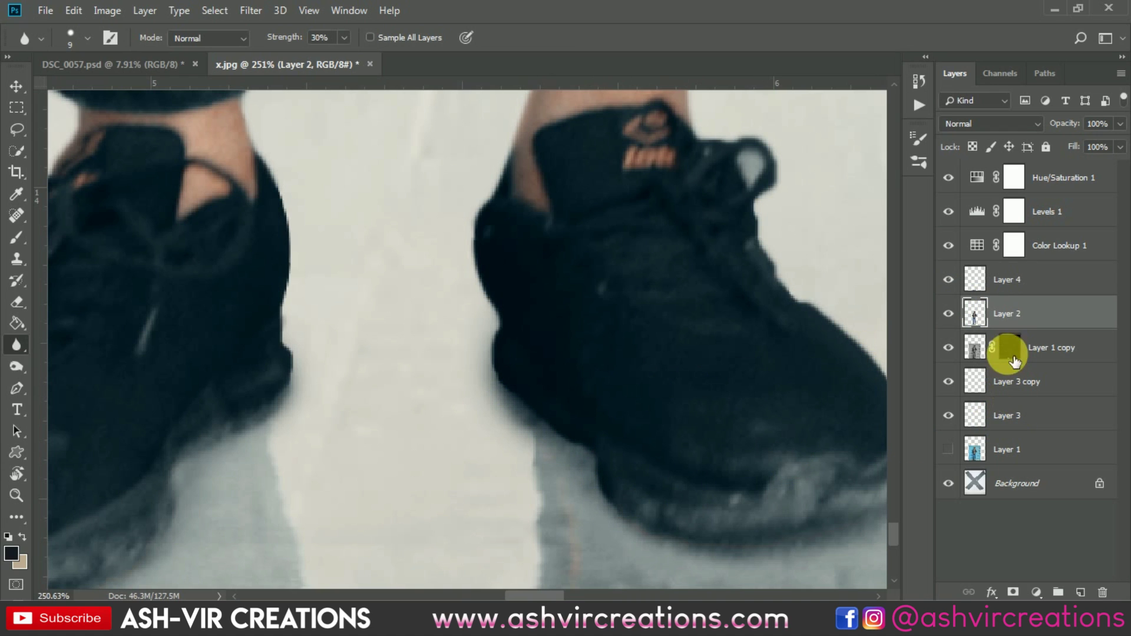
Step: Paint white with a 30px brush on the Layer 1 copy mask around the shoes
{"action": "left_click", "coordinate": [975, 348]}
{"action": "left_click", "coordinate": [1009, 347]}
{"action": "left_click", "coordinate": [16, 238]}
{"action": "key", "text": "x"}
{"action": "scroll", "coordinate": [594, 450], "scroll_direction": "up", "scroll_amount": 1}
{"action": "key", "text": "["}
{"action": "key", "text": "["}
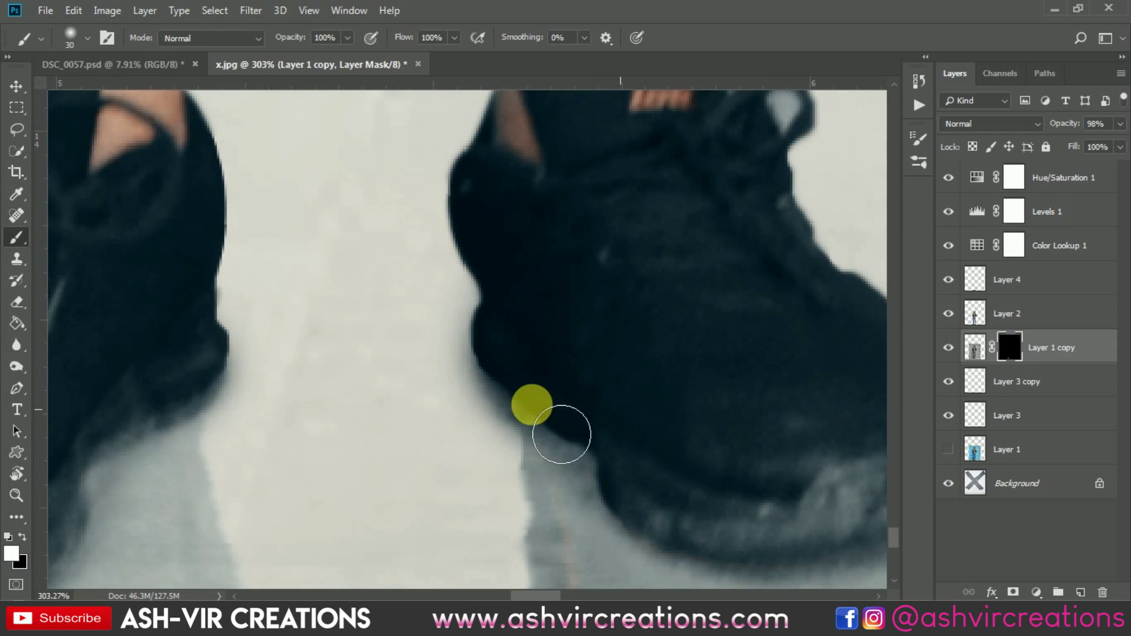
{"action": "scroll", "coordinate": [584, 399], "scroll_direction": "down", "scroll_amount": 6}
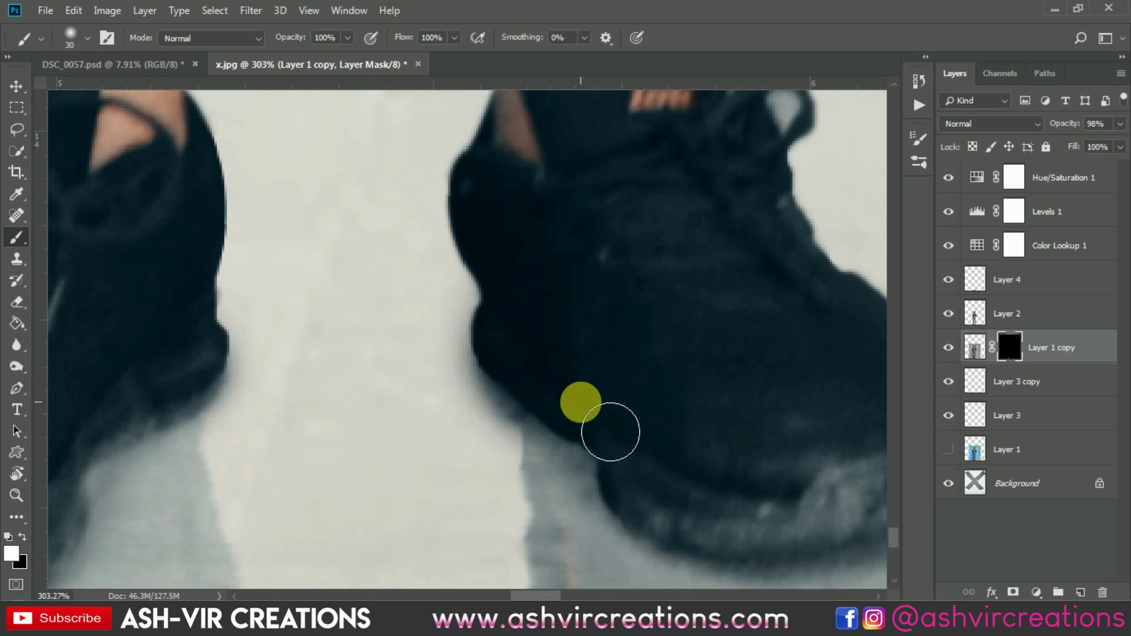
{"action": "scroll", "coordinate": [623, 502], "scroll_direction": "down", "scroll_amount": 1}
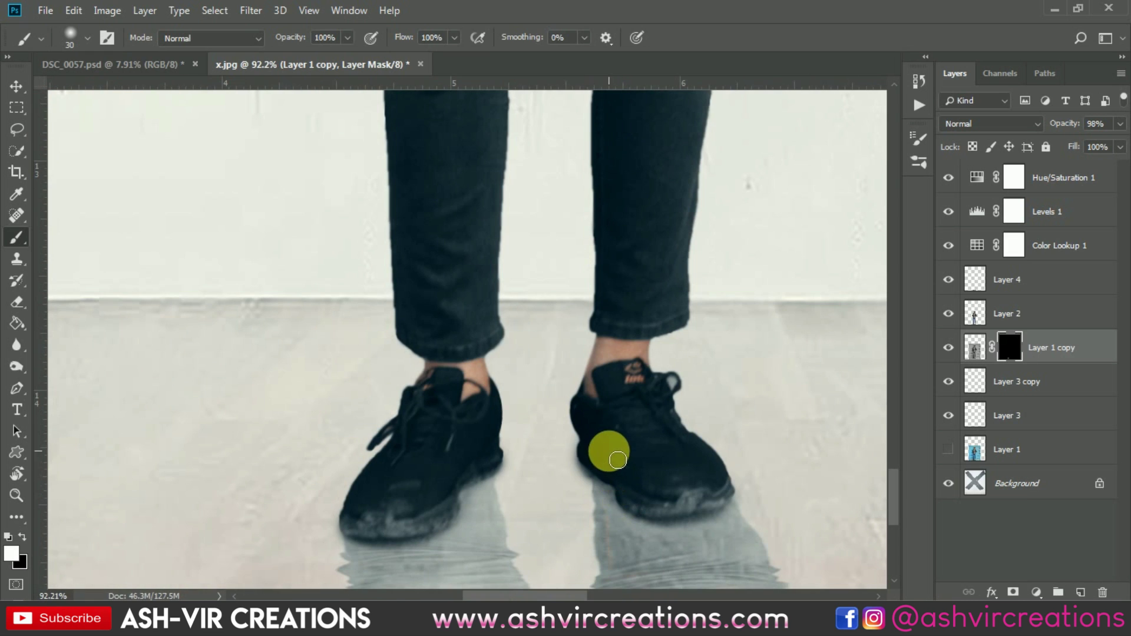
Step: Fit the image on screen and review the blended shoe edges
{"action": "key", "text": "v"}
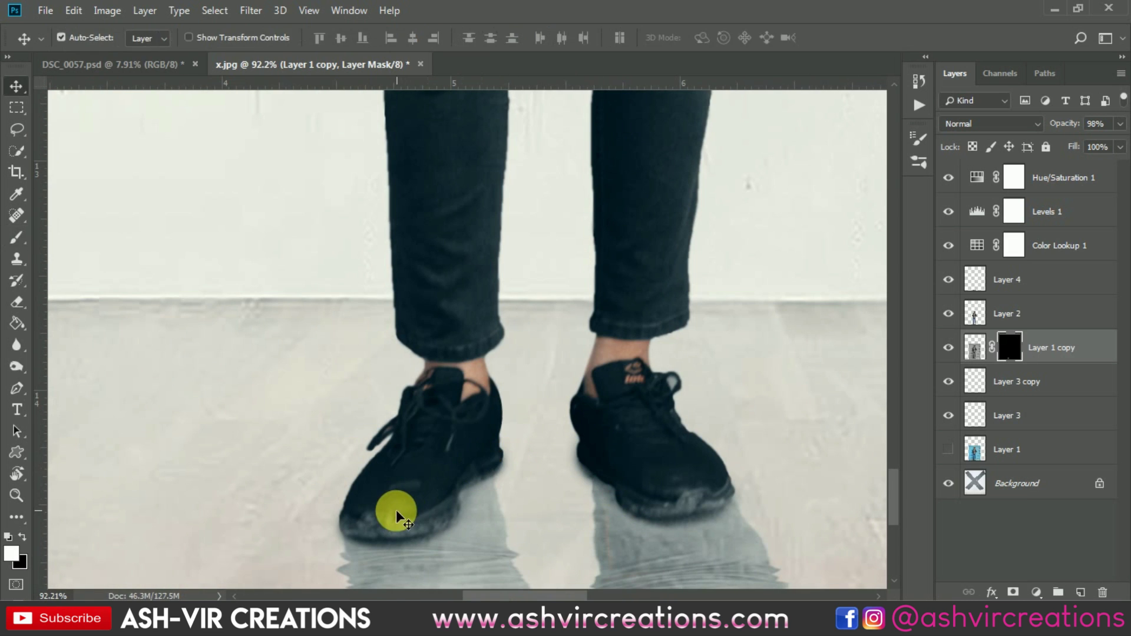
{"action": "left_click", "coordinate": [394, 510]}
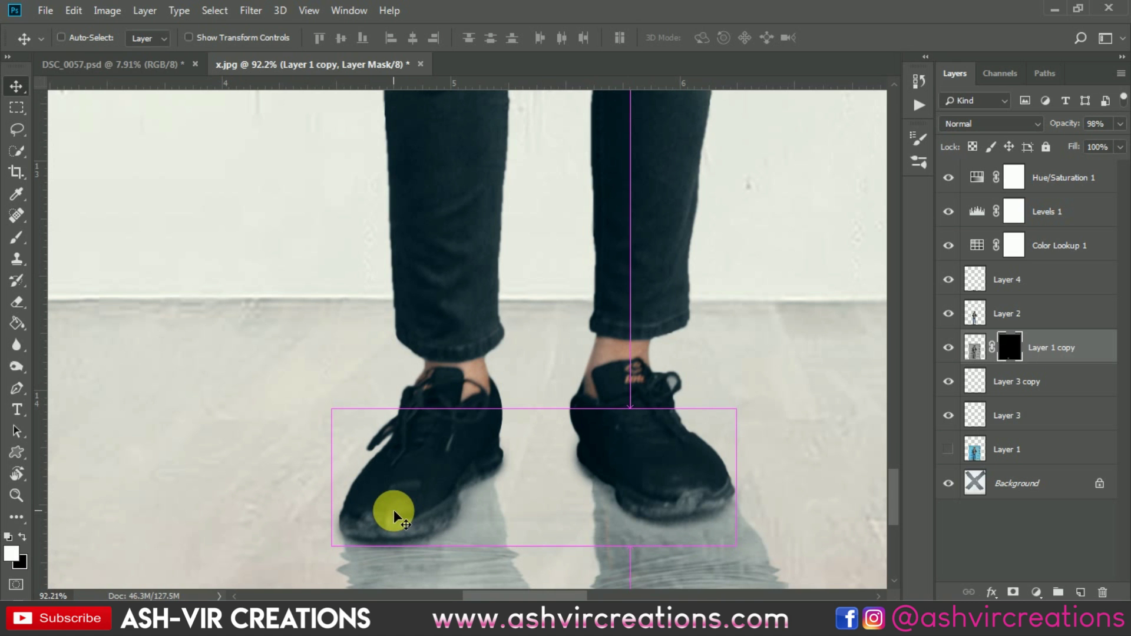
{"action": "key", "text": "ctrl+0"}
{"action": "scroll", "coordinate": [472, 571], "scroll_direction": "up", "scroll_amount": 5}
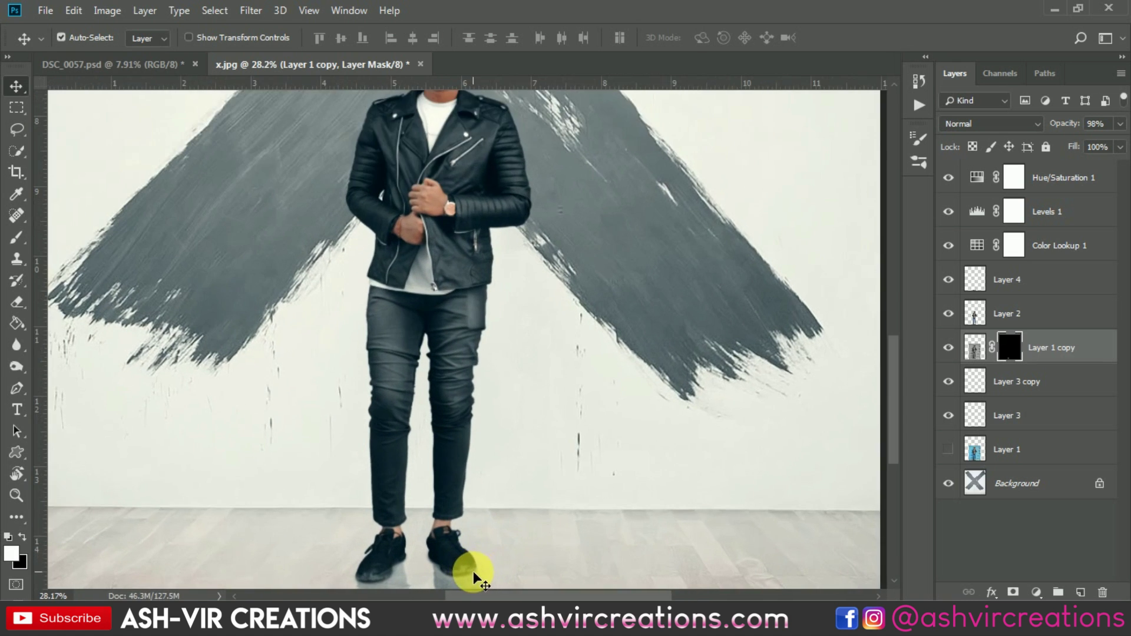
{"action": "scroll", "coordinate": [472, 570], "scroll_direction": "up", "scroll_amount": 4}
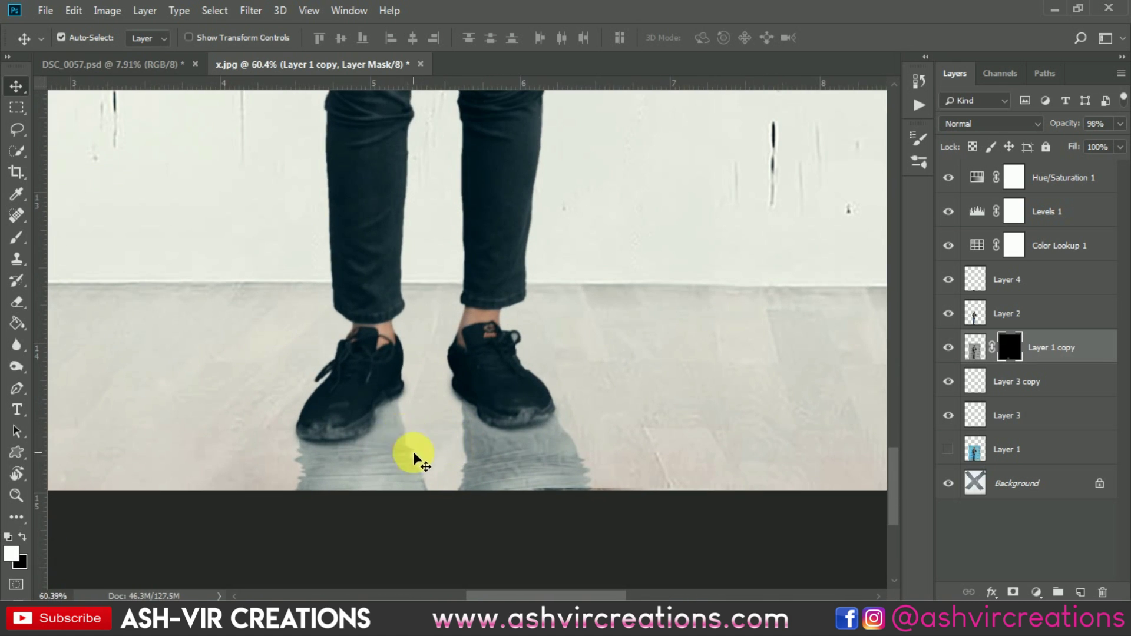
{"action": "scroll", "coordinate": [413, 456], "scroll_direction": "down", "scroll_amount": 7}
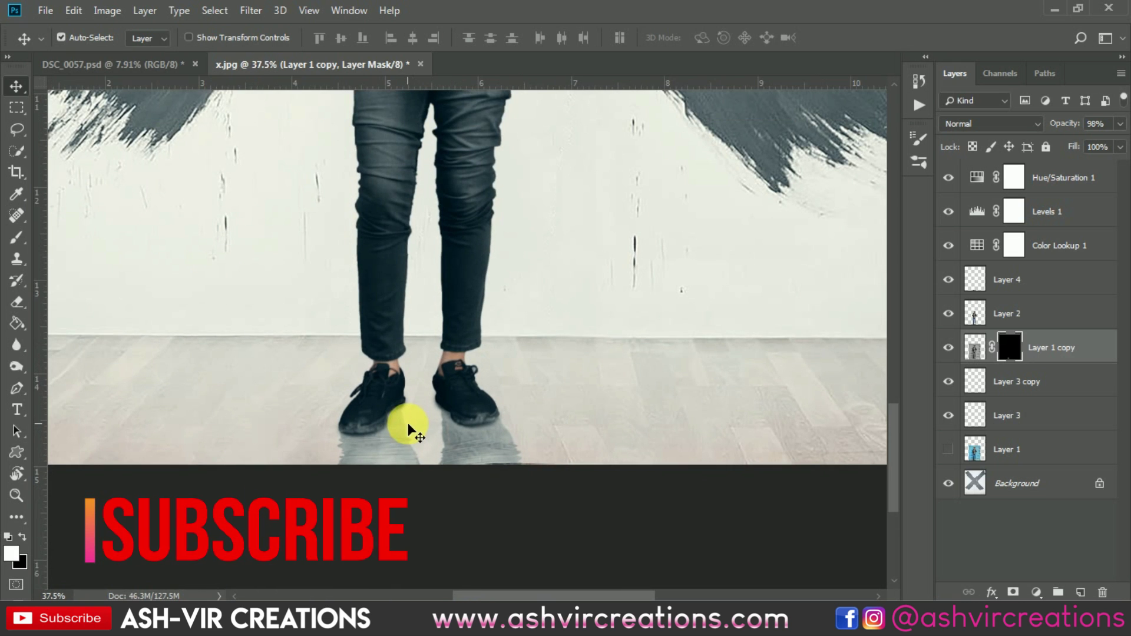
{"action": "scroll", "coordinate": [409, 451], "scroll_direction": "down", "scroll_amount": 1}
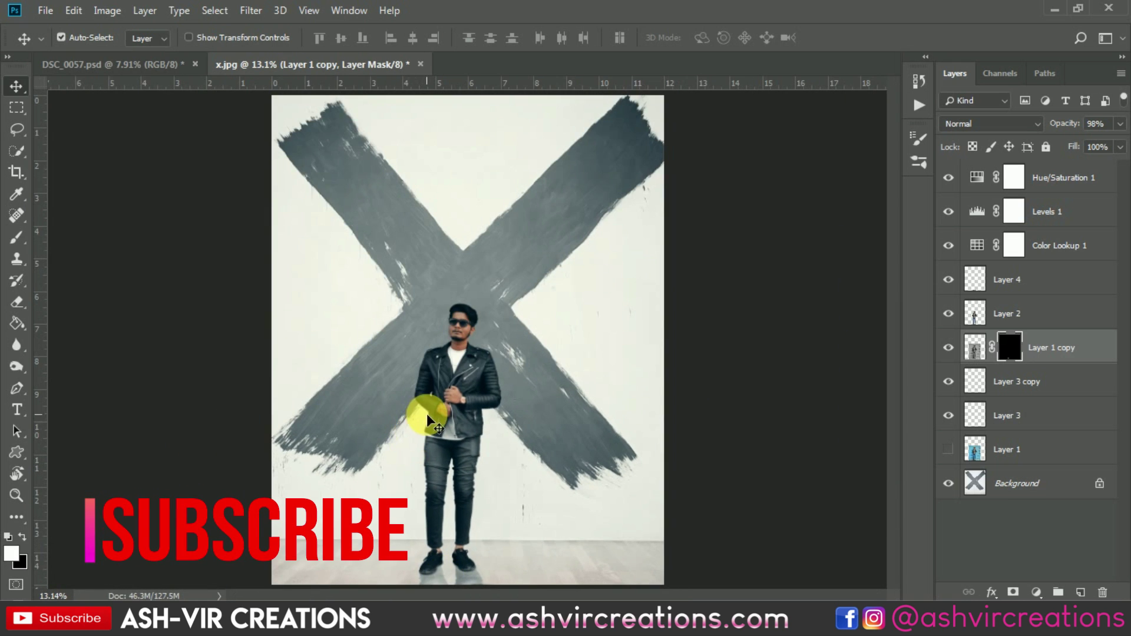
{"action": "scroll", "coordinate": [429, 413], "scroll_direction": "down", "scroll_amount": 1}
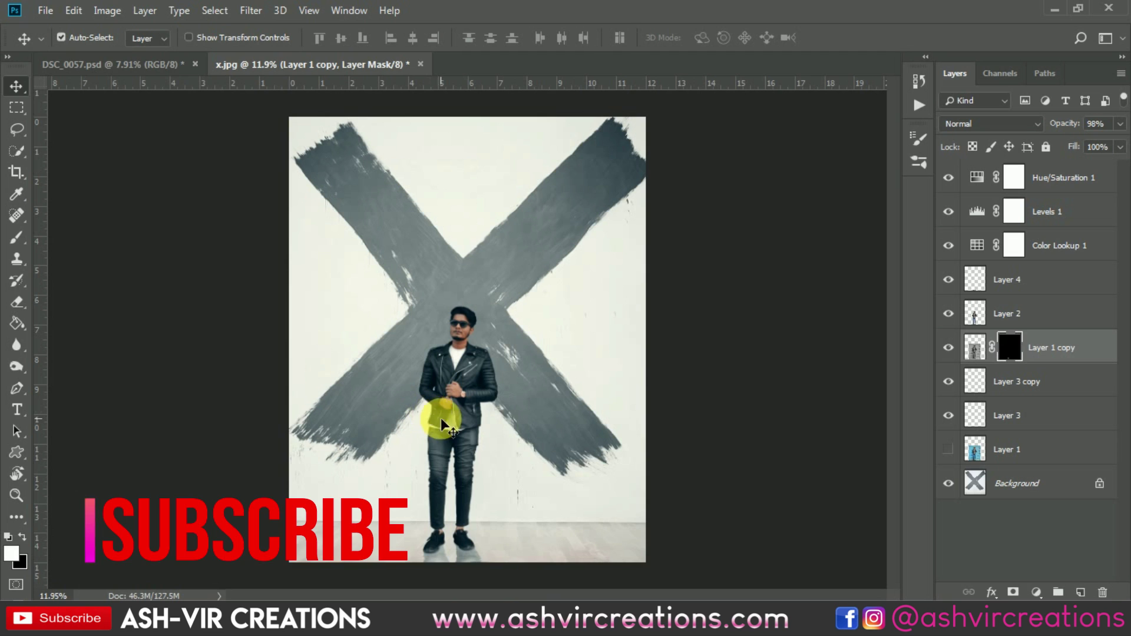
{"action": "left_click", "coordinate": [1036, 483]}
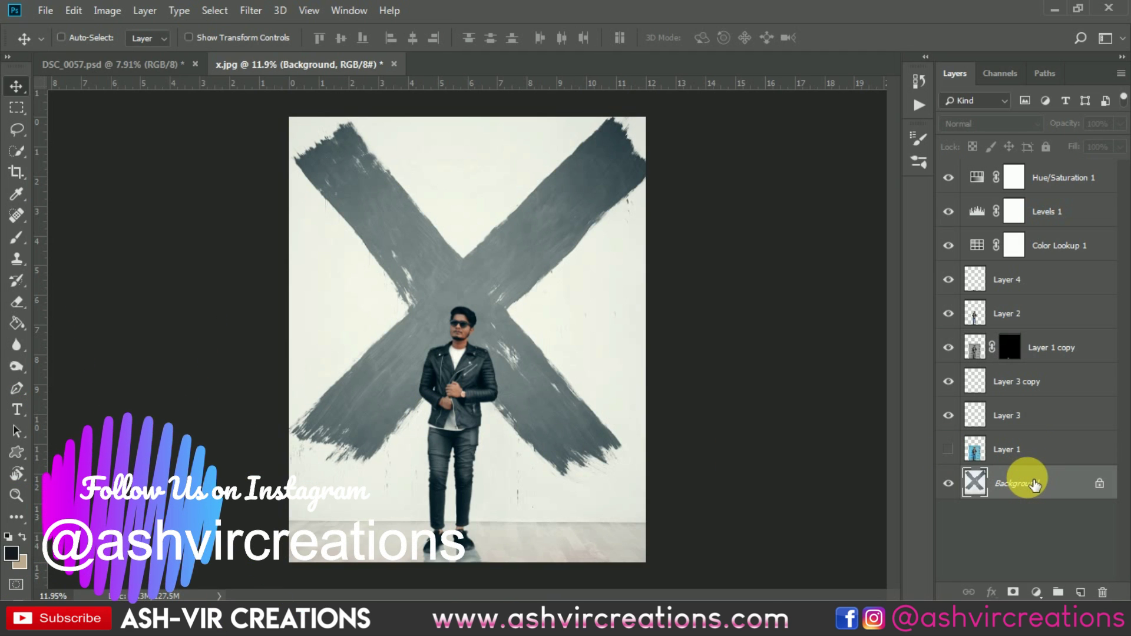
Step: Apply Levels to the Background X wall with input levels 13, 1.17 and 255
{"action": "key", "text": "ctrl+l"}
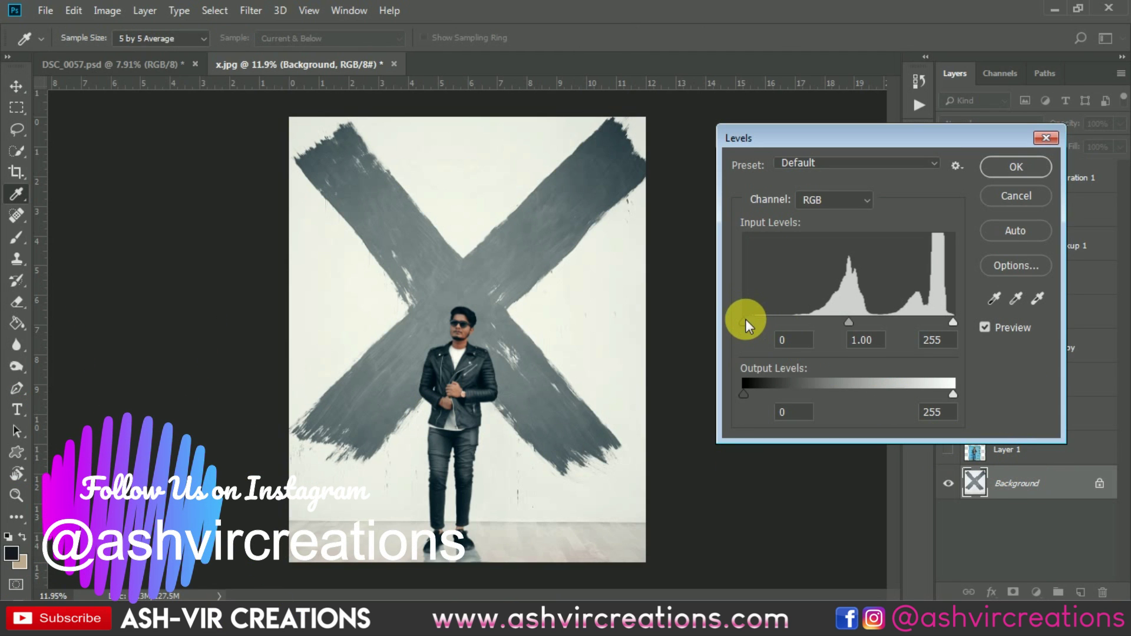
{"action": "left_click_drag", "start_coordinate": [745, 319], "coordinate": [768, 324]}
{"action": "mouse_move", "coordinate": [858, 327]}
{"action": "left_mouse_down"}
{"action": "mouse_move", "coordinate": [875, 324]}
{"action": "mouse_move", "coordinate": [847, 328]}
{"action": "left_mouse_up"}
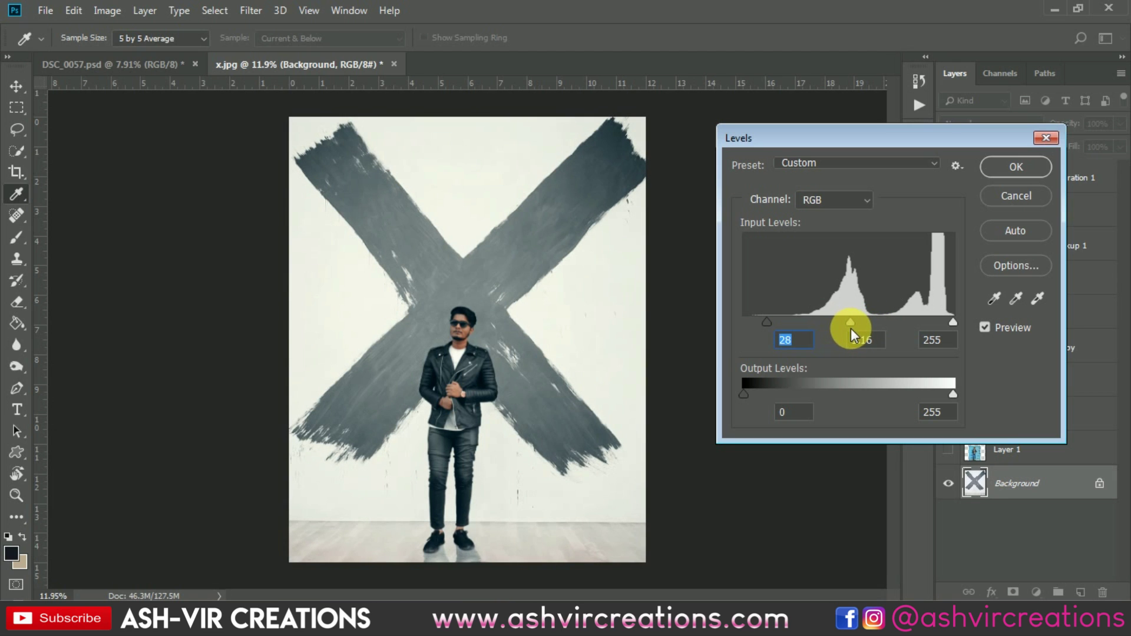
{"action": "left_click_drag", "start_coordinate": [769, 321], "coordinate": [754, 321]}
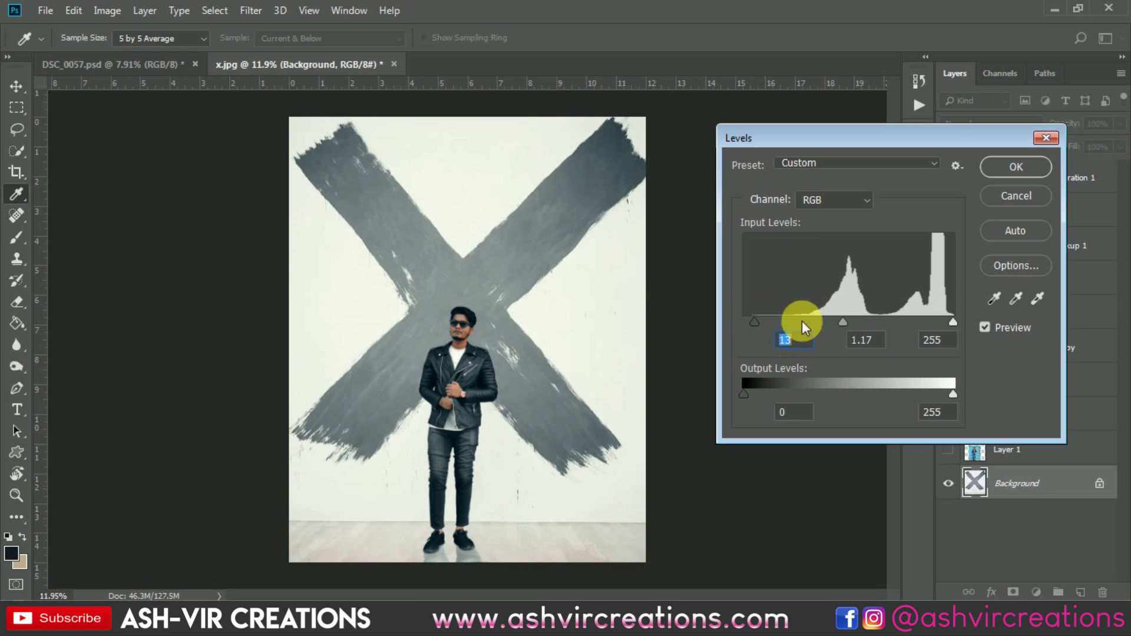
{"action": "left_click", "coordinate": [983, 329]}
{"action": "left_click", "coordinate": [982, 327]}
{"action": "left_click", "coordinate": [982, 327]}
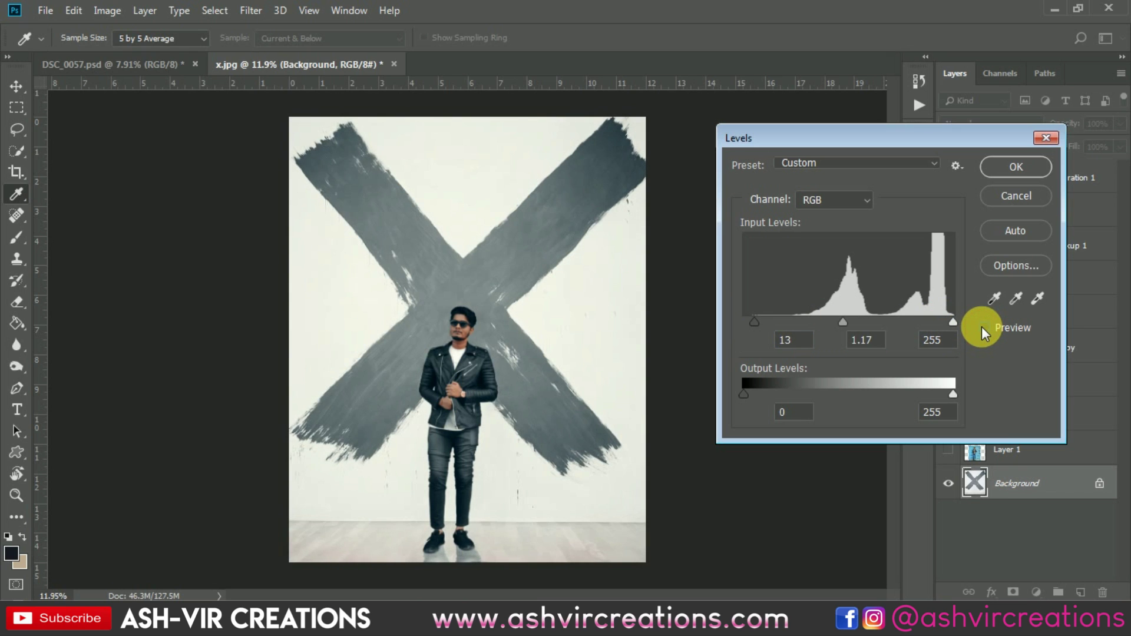
{"action": "left_click", "coordinate": [982, 327]}
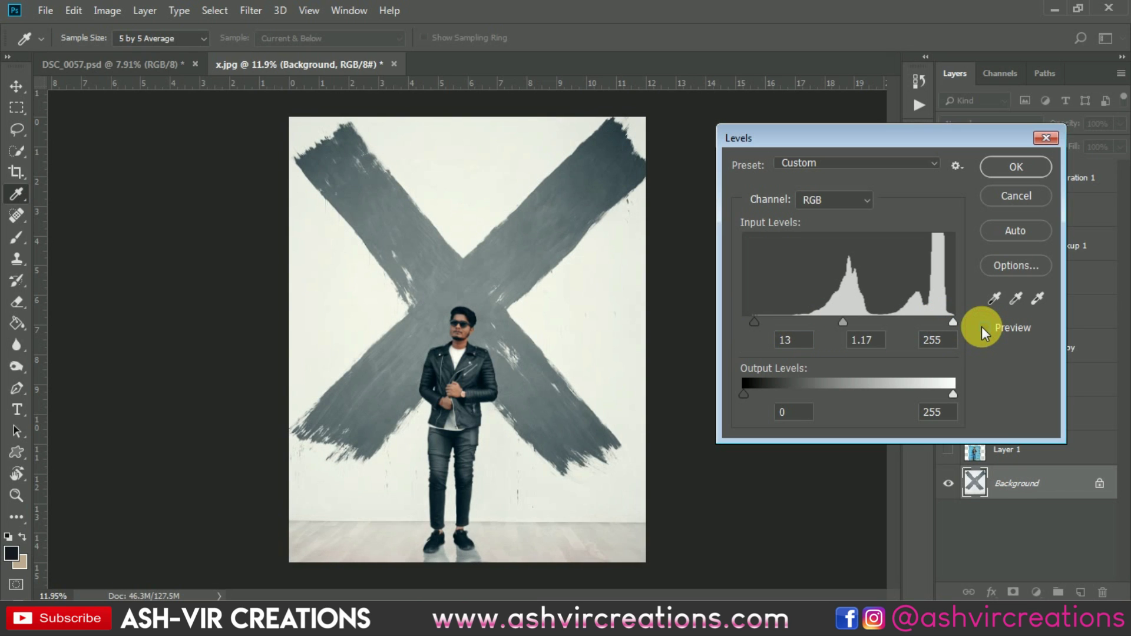
{"action": "left_click", "coordinate": [1003, 168]}
{"action": "key", "text": "v"}
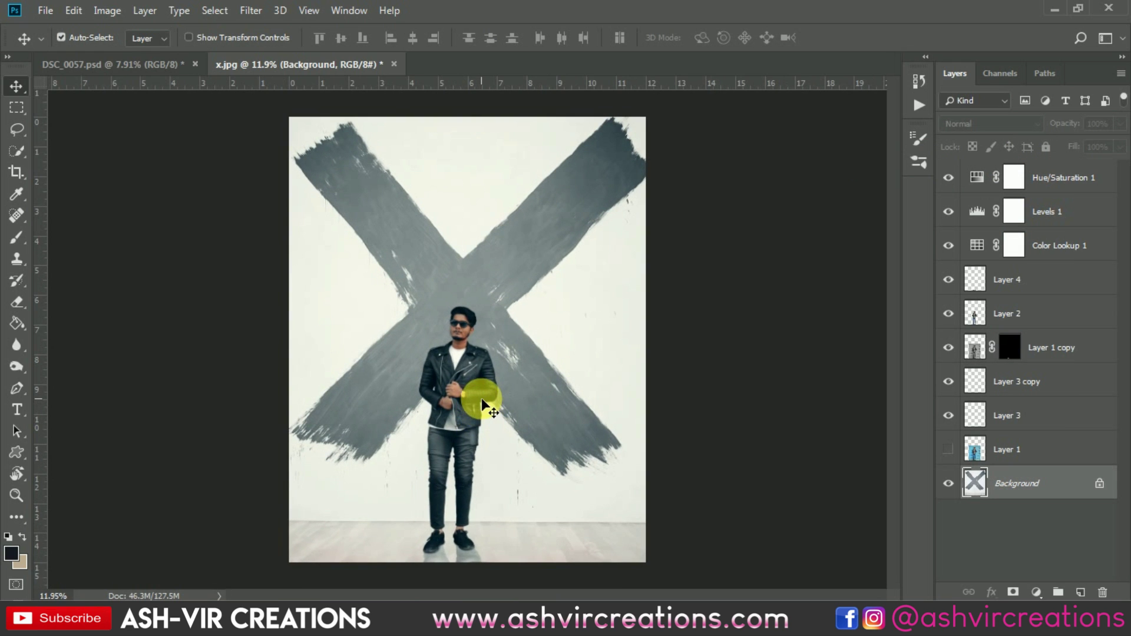
Step: Convert the Background into Layer 0 and move it above Layer 1
{"action": "scroll", "coordinate": [466, 359], "scroll_direction": "up", "scroll_amount": 5}
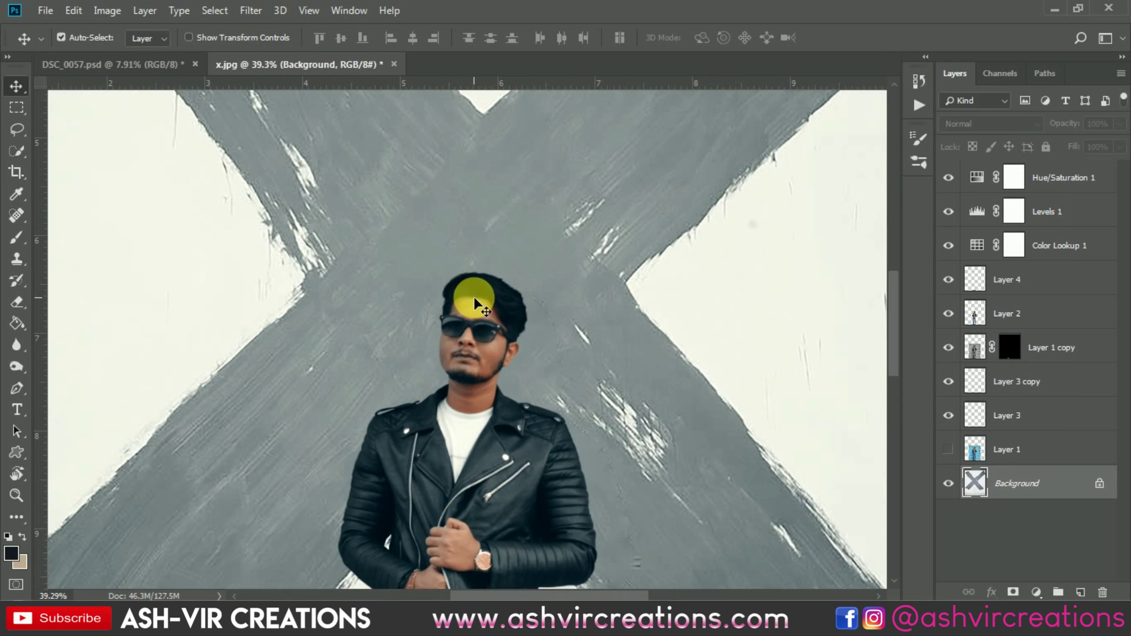
{"action": "scroll", "coordinate": [529, 287], "scroll_direction": "up", "scroll_amount": 3}
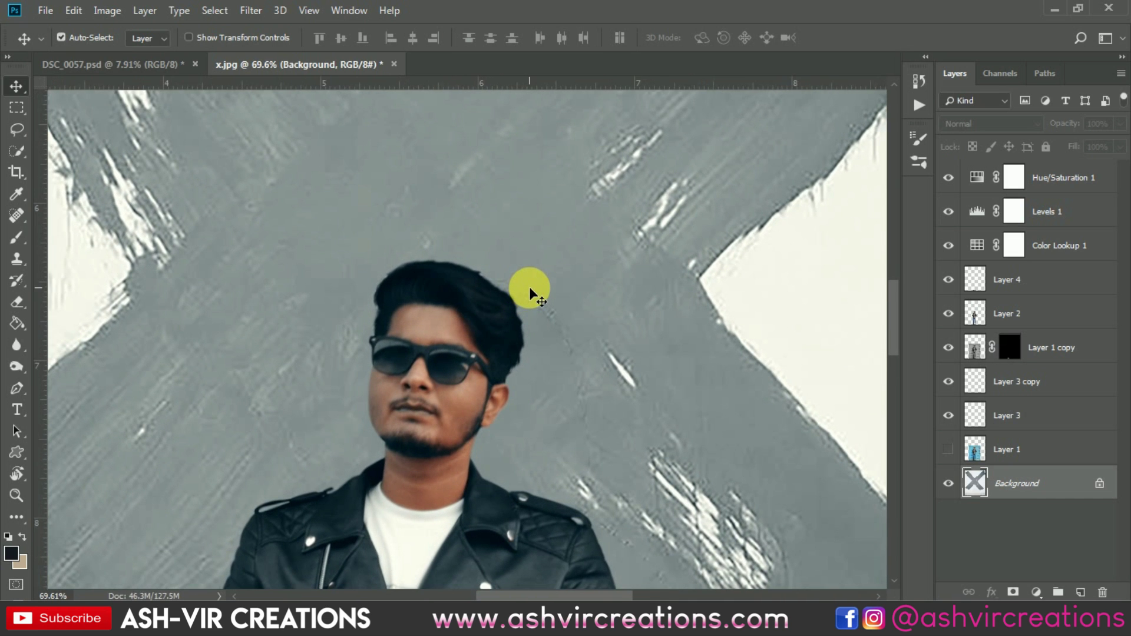
{"action": "key", "text": "ctrl+0"}
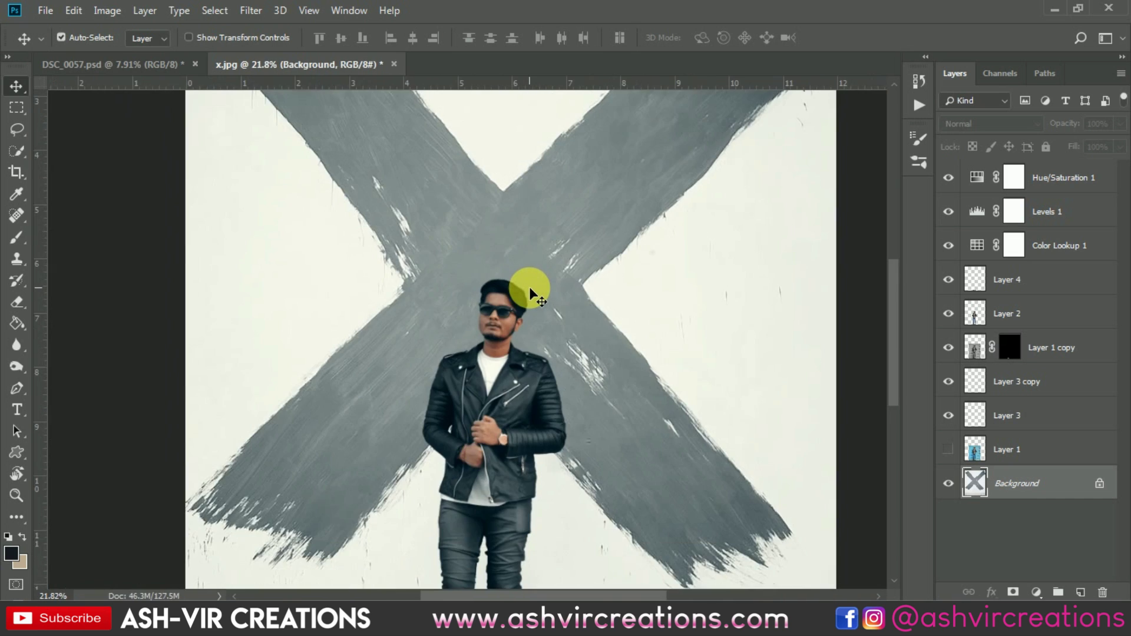
{"action": "scroll", "coordinate": [529, 288], "scroll_direction": "down", "scroll_amount": 1}
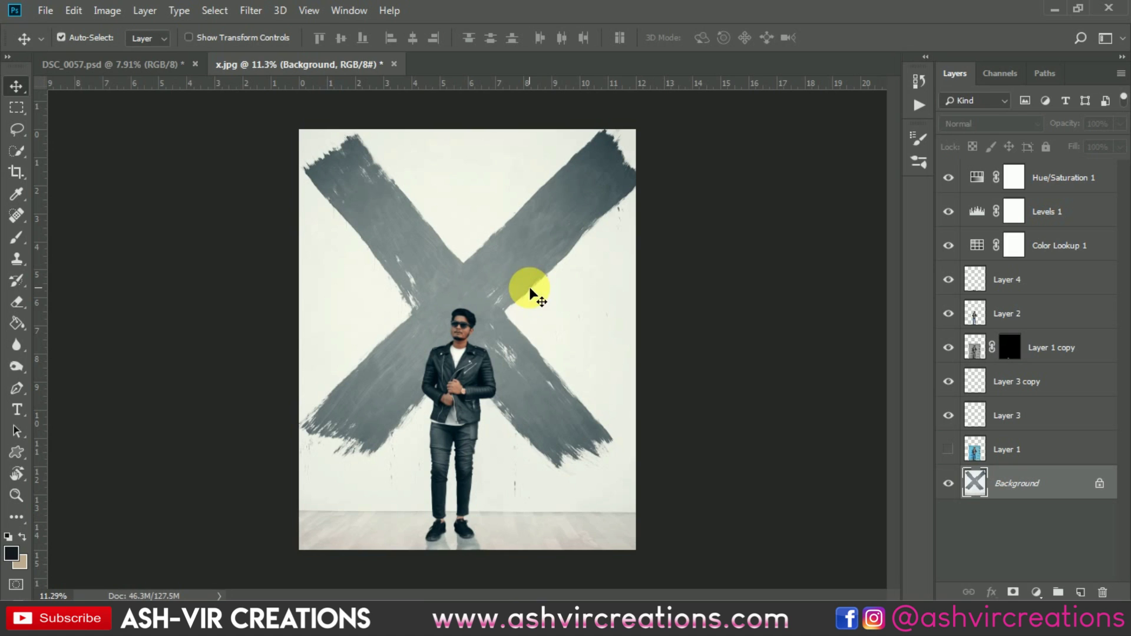
{"action": "left_click", "coordinate": [1034, 450]}
{"action": "left_click", "coordinate": [1030, 417]}
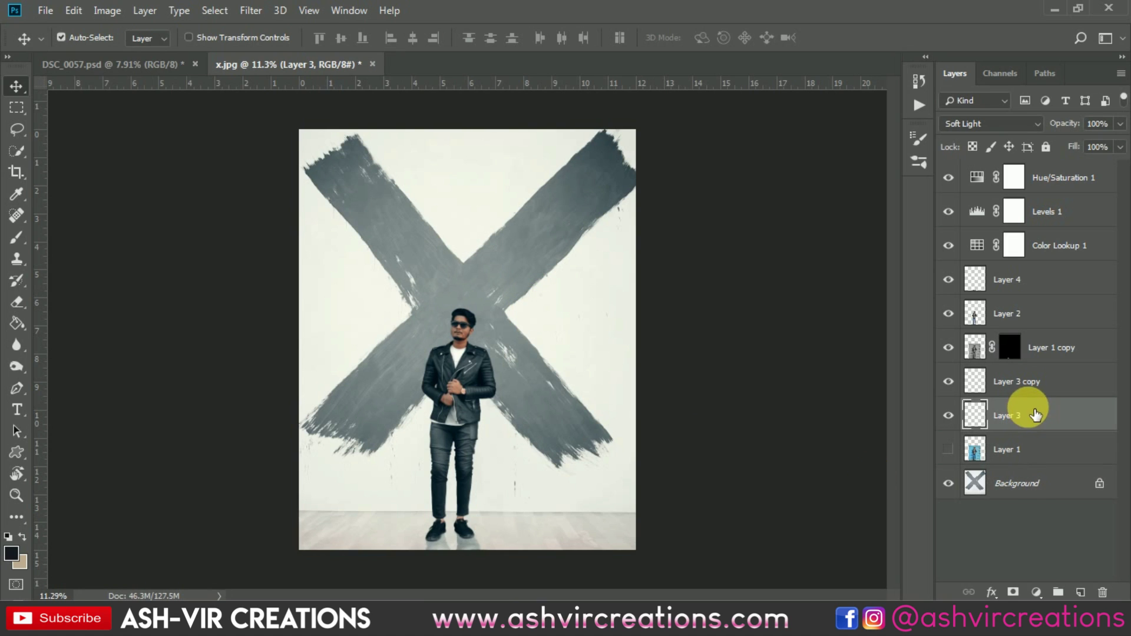
{"action": "left_click", "coordinate": [1031, 483]}
{"action": "double_click", "coordinate": [1033, 485]}
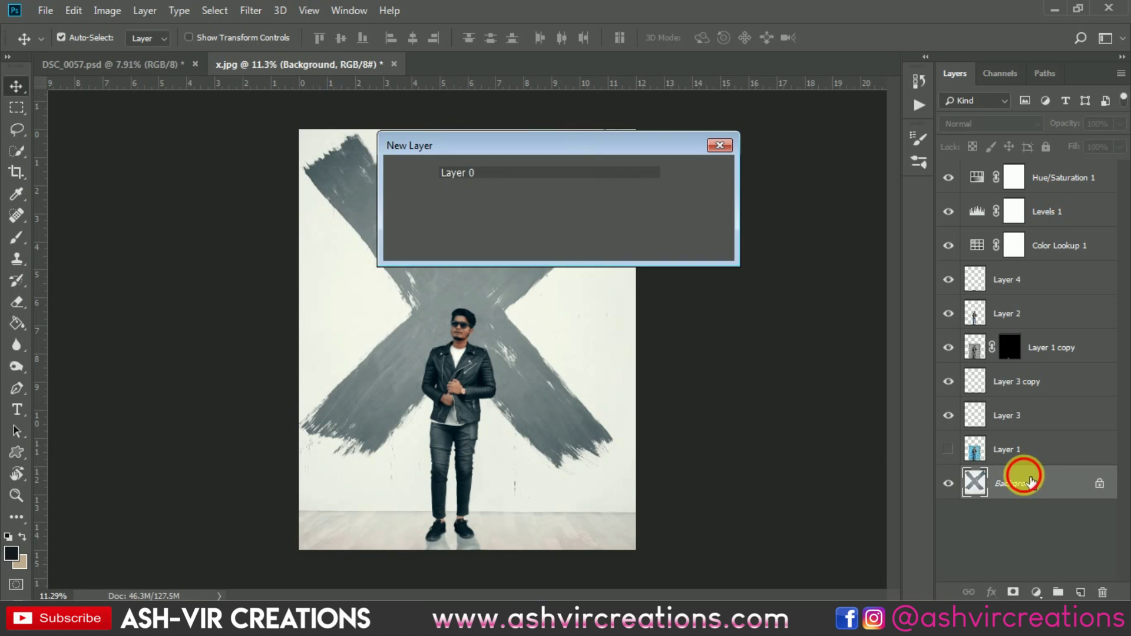
{"action": "left_click", "coordinate": [702, 172]}
{"action": "left_click_drag", "start_coordinate": [1019, 482], "coordinate": [1018, 438]}
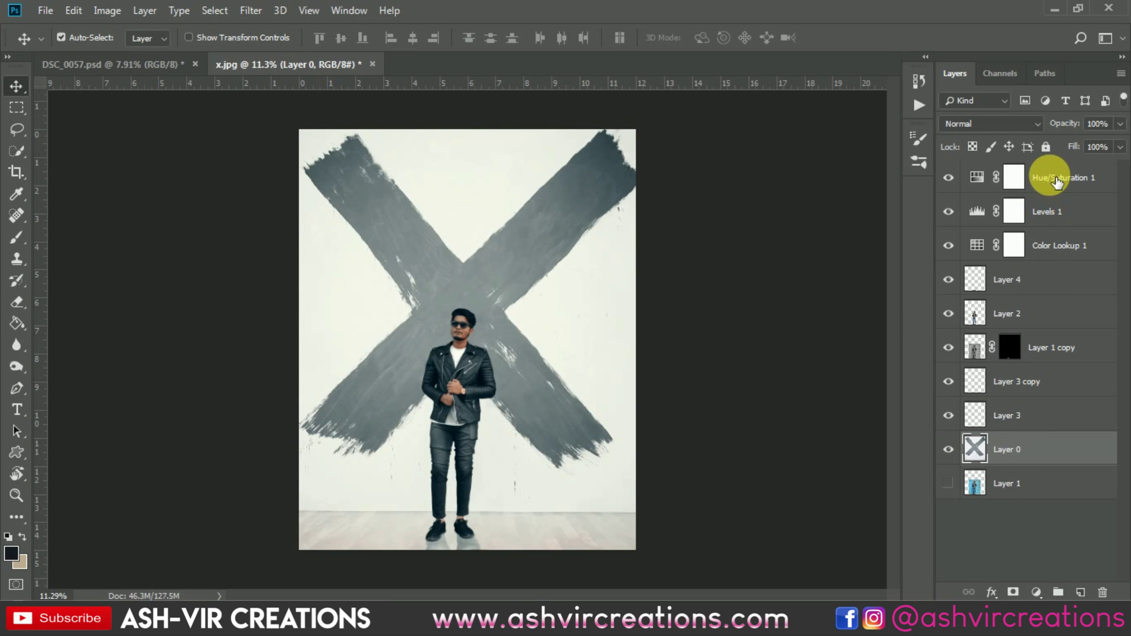
Step: Lower the Hue/Saturation 1 adjustment's opacity to 91%
{"action": "left_click", "coordinate": [1044, 209]}
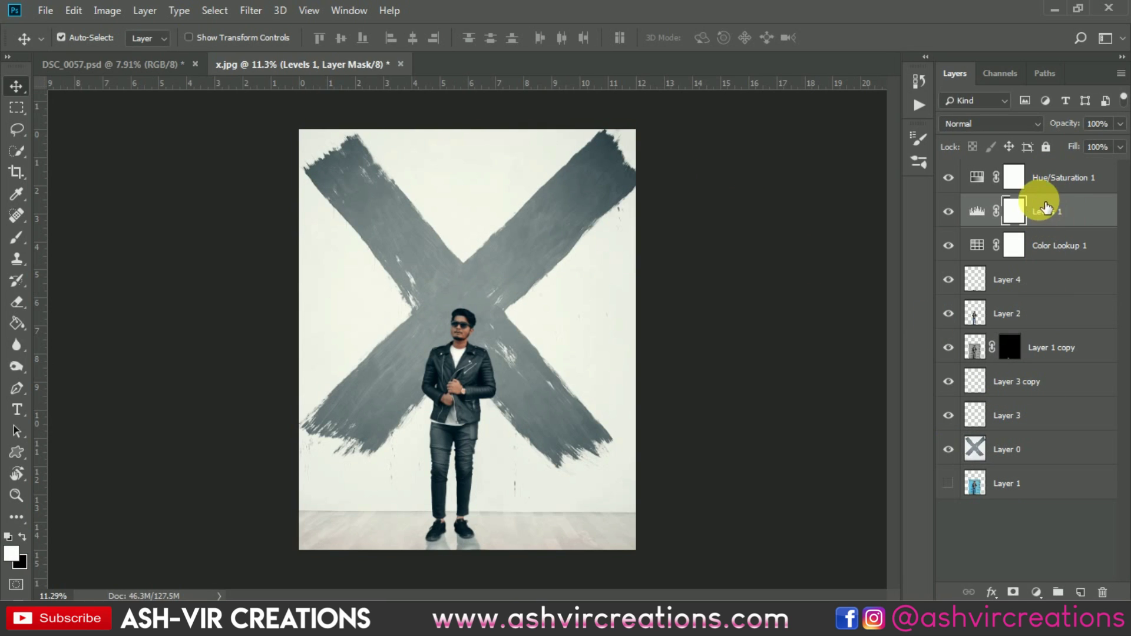
{"action": "left_click", "coordinate": [966, 174]}
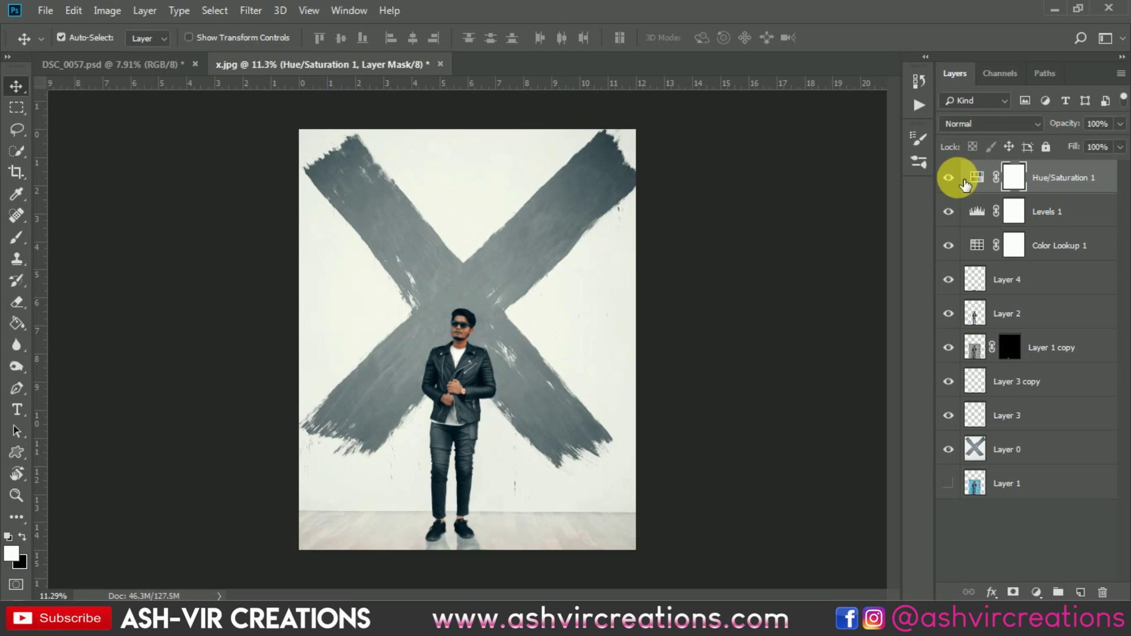
{"action": "left_click_drag", "start_coordinate": [1067, 123], "coordinate": [1065, 127]}
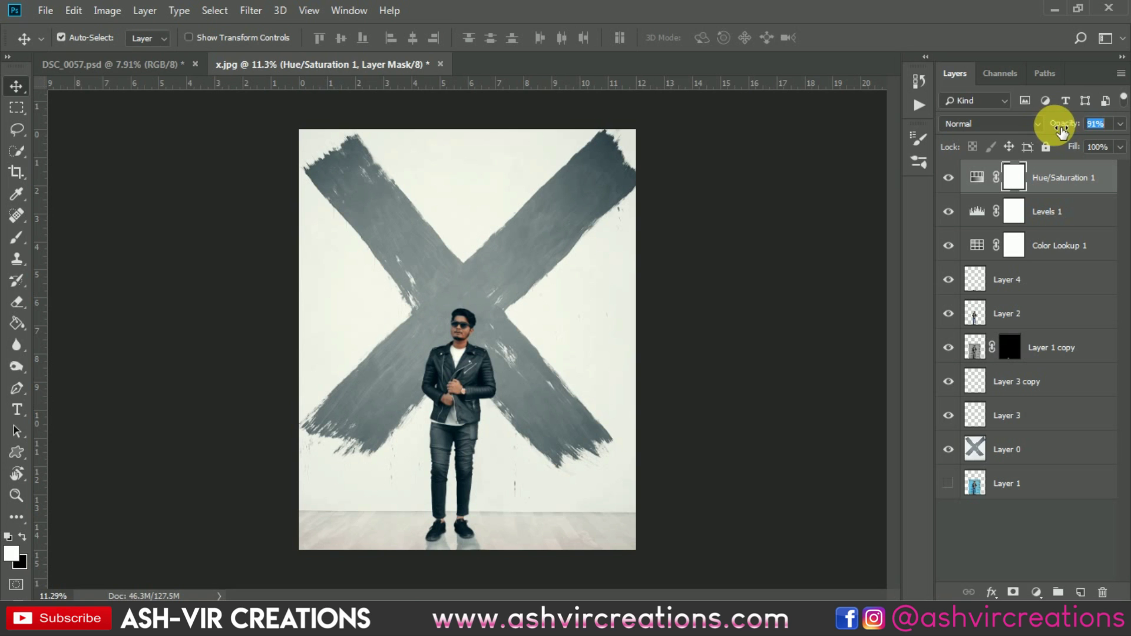
{"action": "left_click_drag", "start_coordinate": [1064, 130], "coordinate": [1059, 132]}
{"action": "key", "text": "ctrl+plus"}
{"action": "key", "text": "ctrl+plus"}
{"action": "key", "text": "ctrl+plus"}
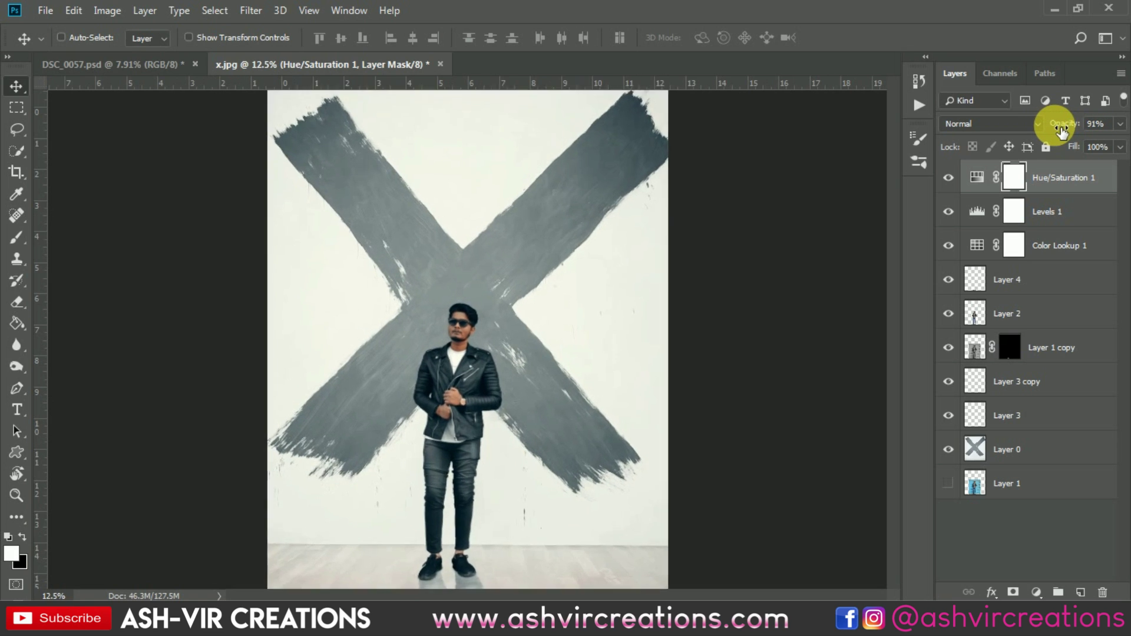
{"action": "key", "text": "ctrl+0"}
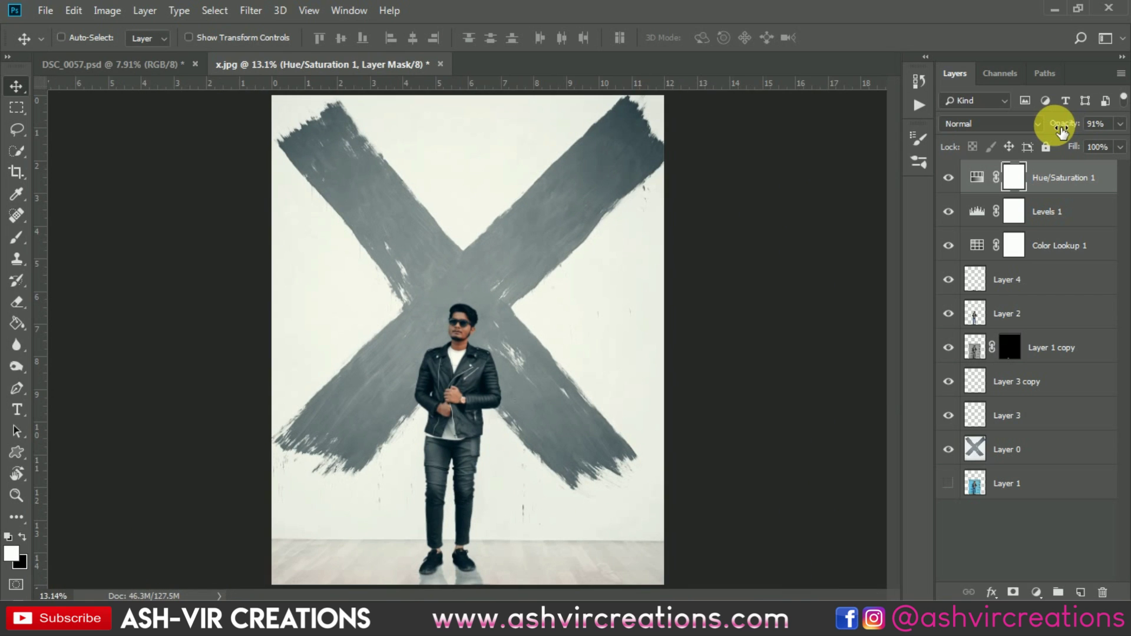
Step: Merge the layers from Hue/Saturation 1 down to Layer 0 into one layer
{"action": "left_click", "coordinate": [1034, 452], "text": "shift"}
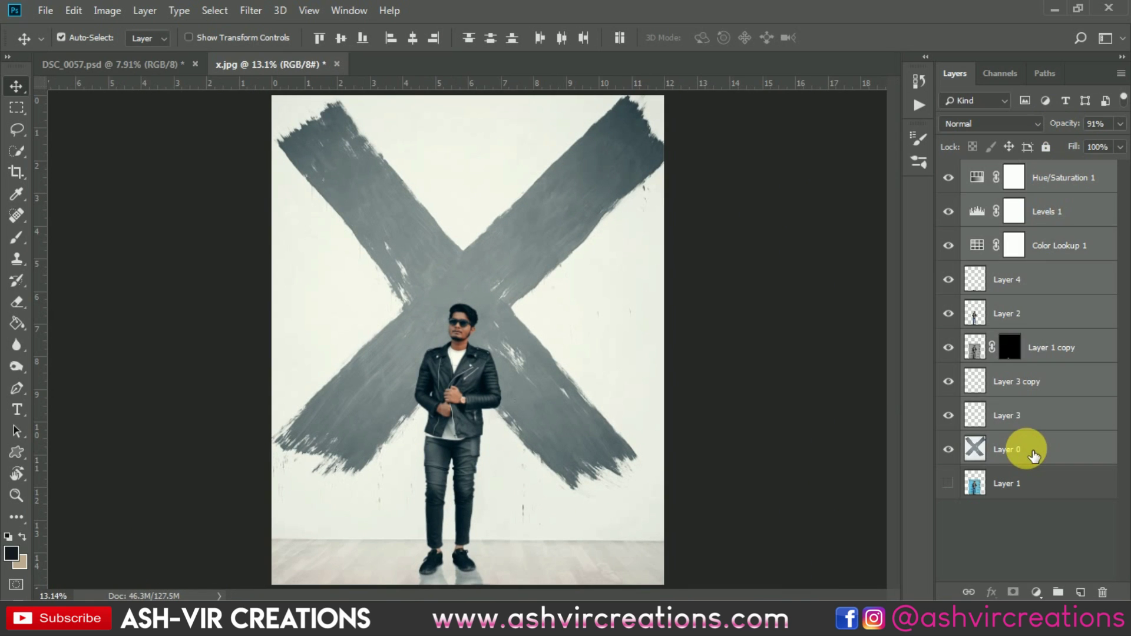
{"action": "right_click", "coordinate": [1027, 448]}
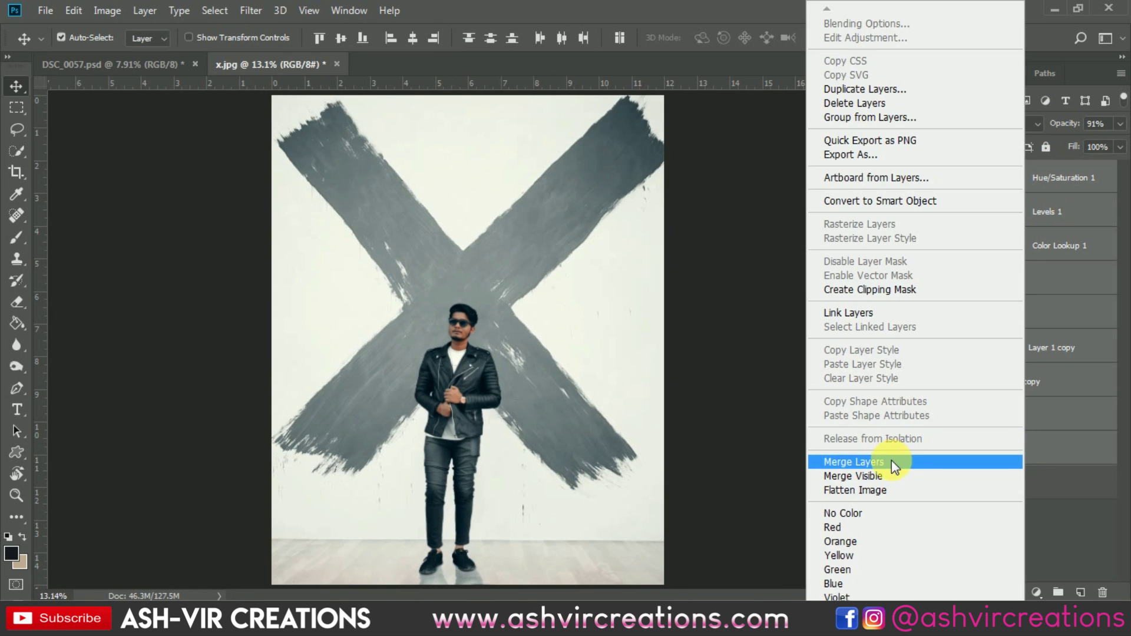
{"action": "left_click", "coordinate": [892, 461]}
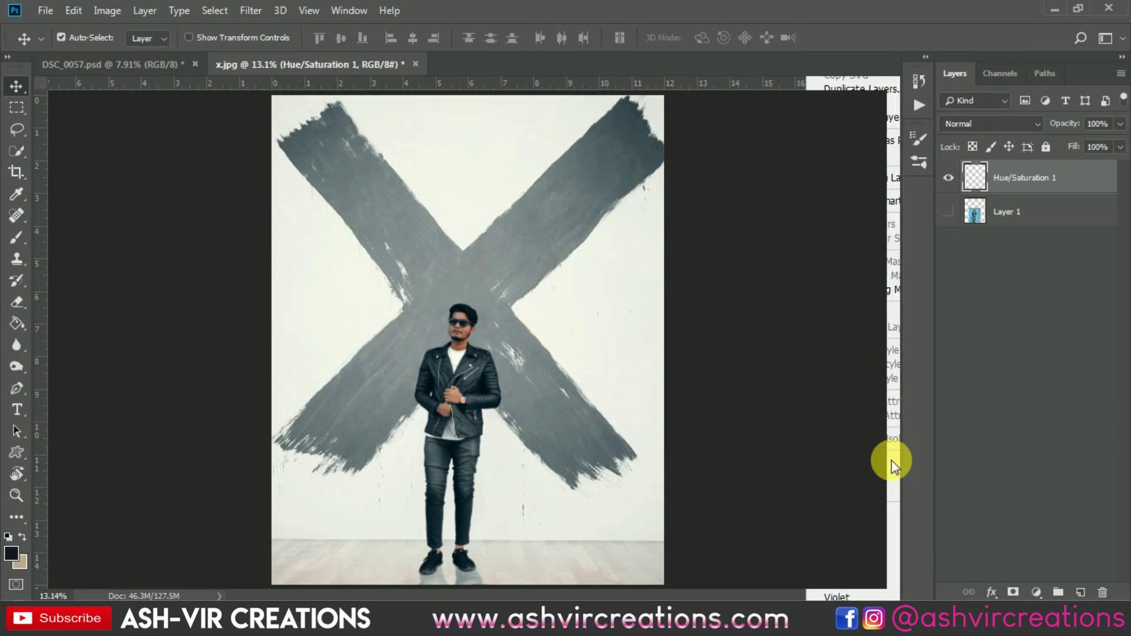
Step: Start a crop, confirm it with the image unchanged, and return to the Move tool
{"action": "left_click", "coordinate": [16, 172]}
{"action": "left_click", "coordinate": [373, 218]}
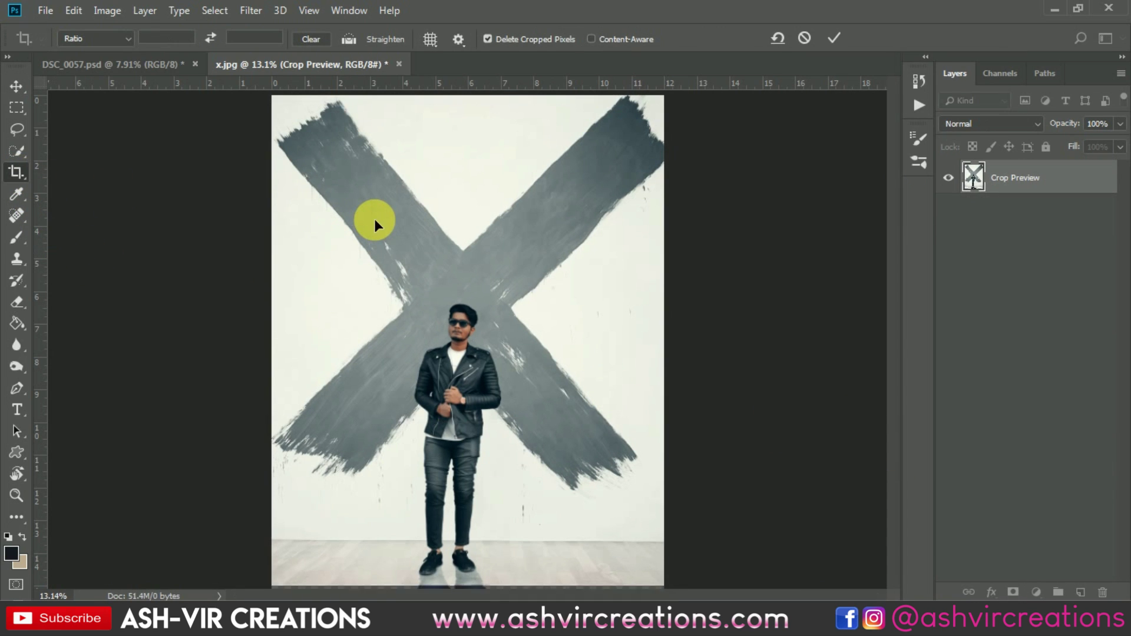
{"action": "key", "text": "Return"}
{"action": "key", "text": "v"}
Step: Show Layer 1 and toggle the merged composite's visibility to compare it with the original photo
{"action": "left_click", "coordinate": [948, 211]}
{"action": "left_click", "coordinate": [955, 178]}
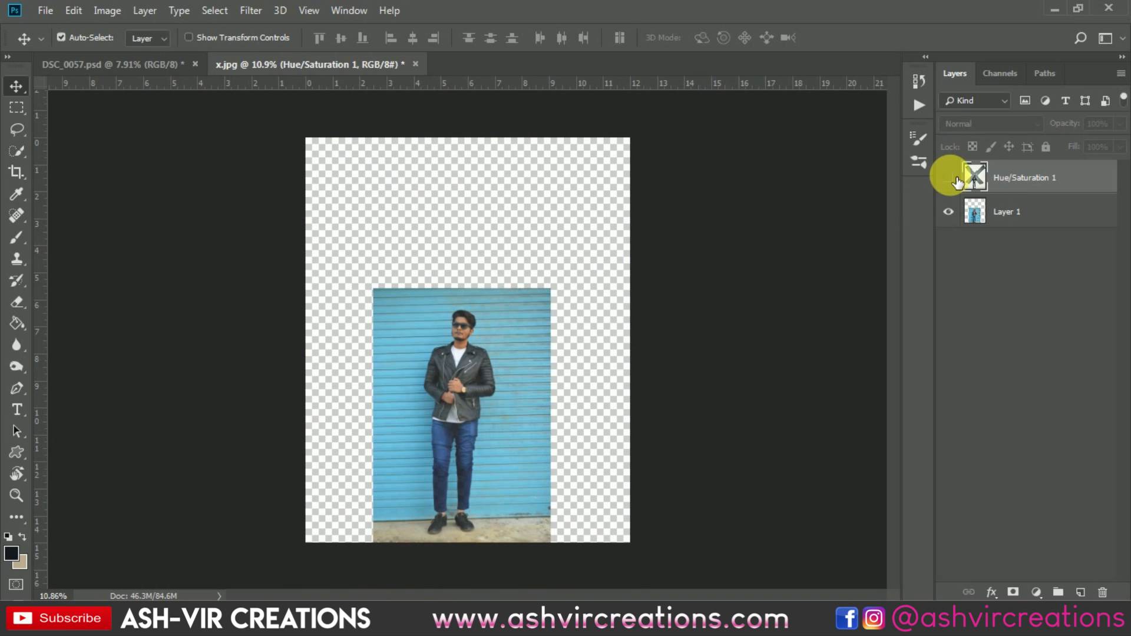
{"action": "left_click", "coordinate": [949, 178]}
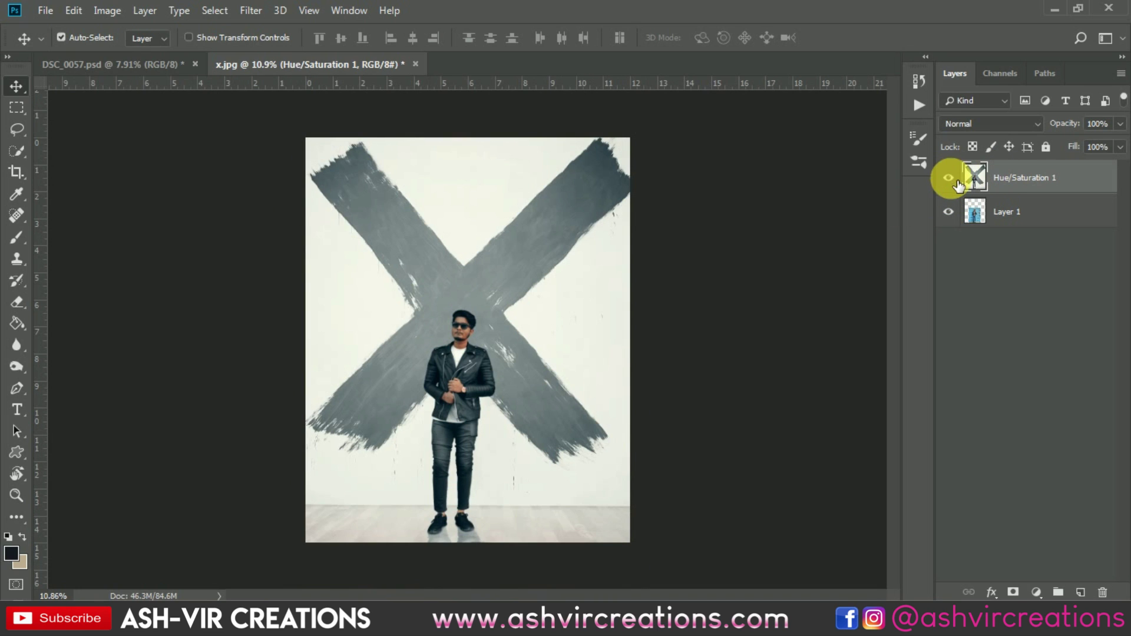
{"action": "scroll", "coordinate": [529, 365], "scroll_direction": "up", "scroll_amount": 1}
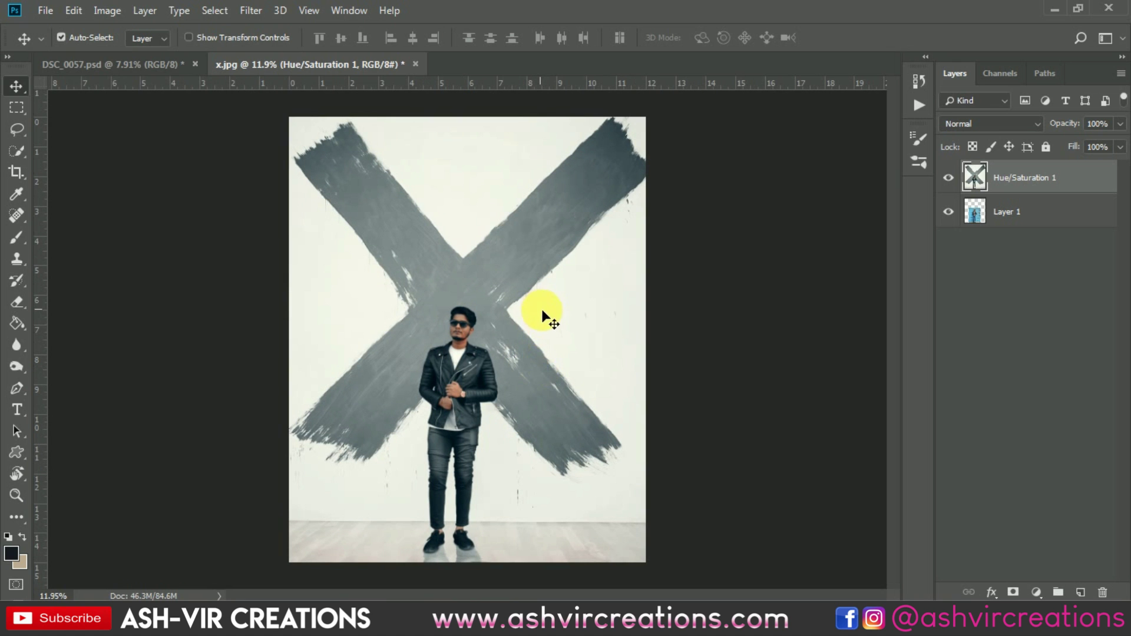
{"action": "scroll", "coordinate": [524, 422], "scroll_direction": "up", "scroll_amount": 5}
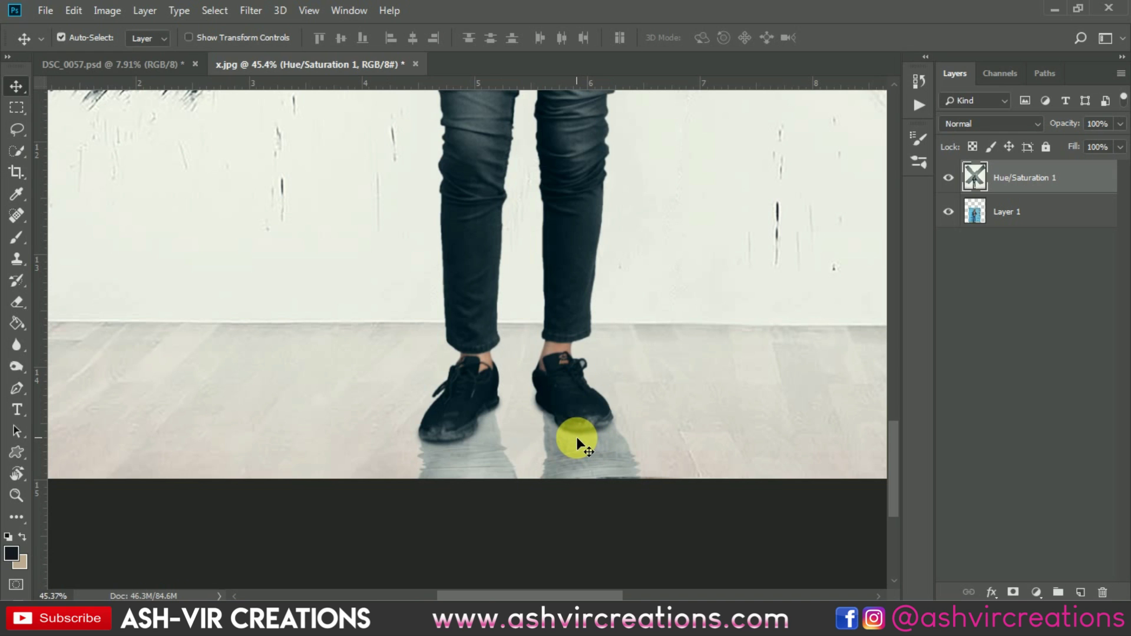
{"action": "scroll", "coordinate": [445, 469], "scroll_direction": "up", "scroll_amount": 2}
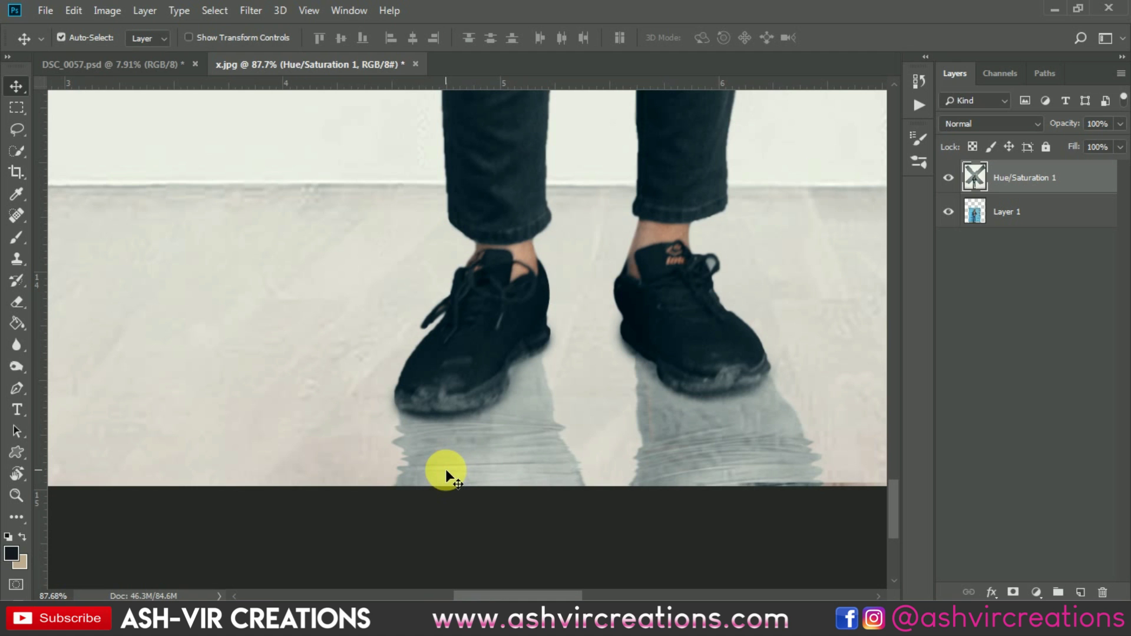
{"action": "scroll", "coordinate": [446, 469], "scroll_direction": "down", "scroll_amount": 6}
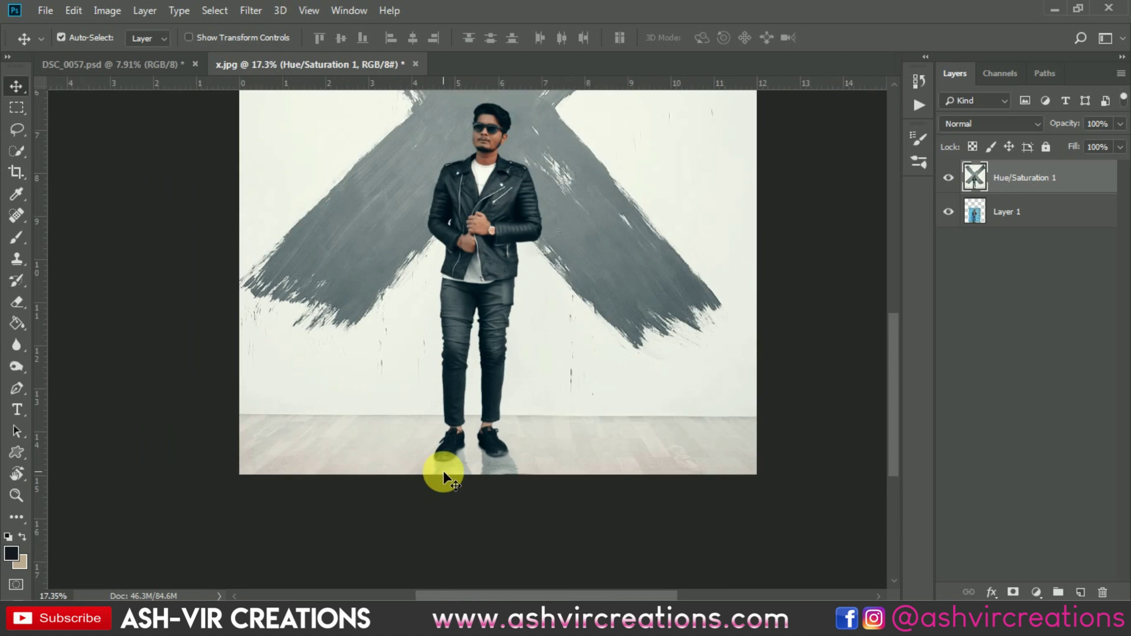
{"action": "scroll", "coordinate": [443, 471], "scroll_direction": "down", "scroll_amount": 1}
{"action": "scroll", "coordinate": [446, 477], "scroll_direction": "down", "scroll_amount": 1}
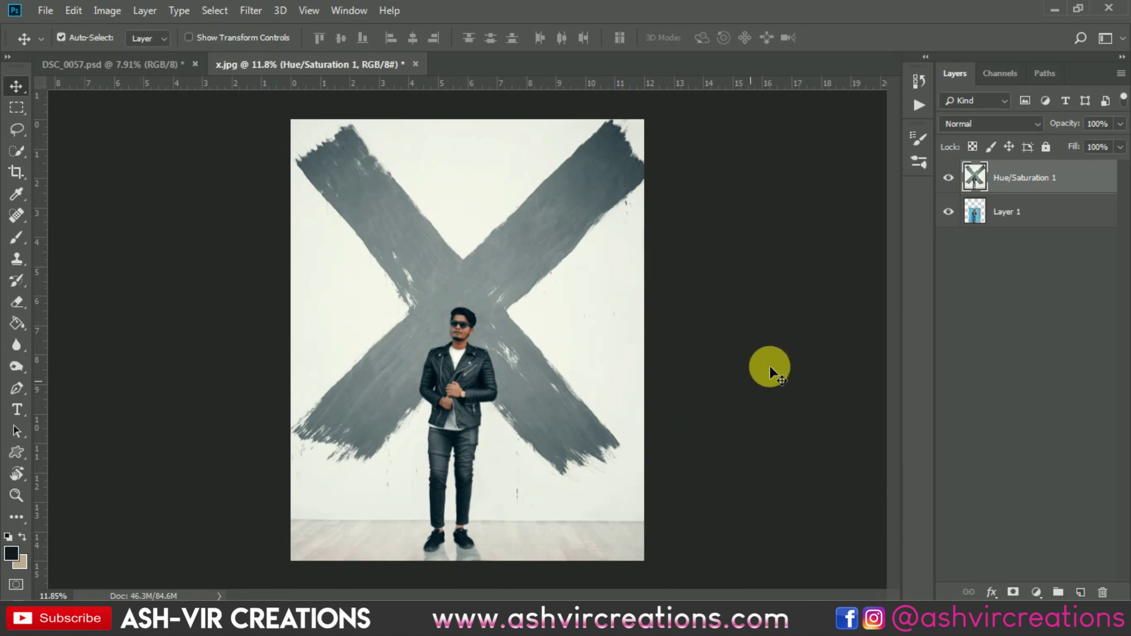
{"action": "left_click", "coordinate": [949, 179]}
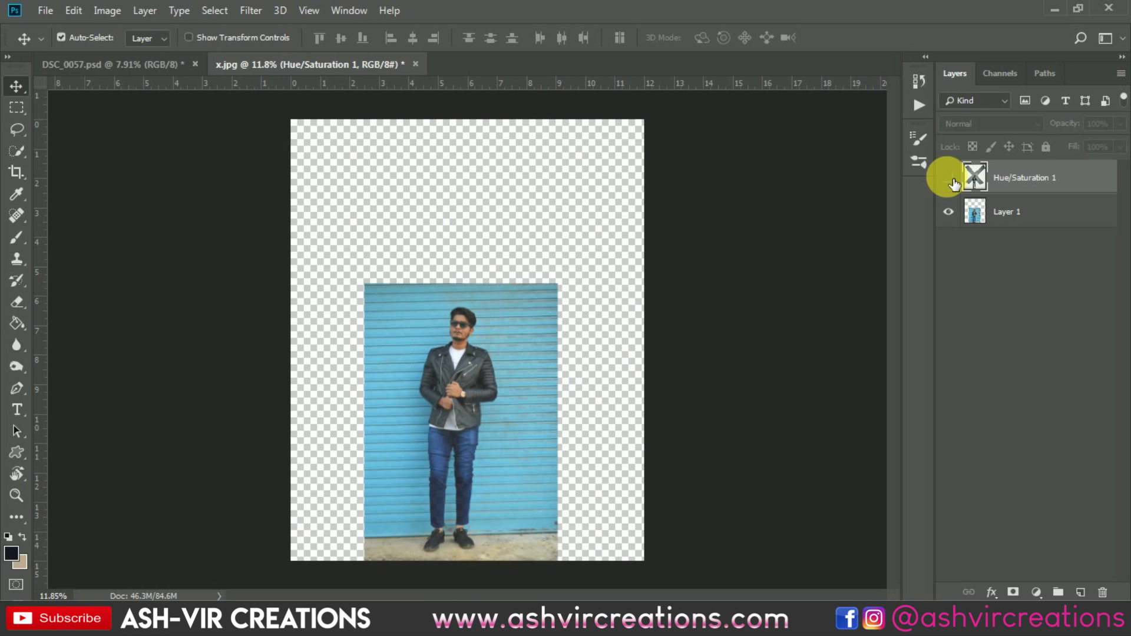
{"action": "left_click", "coordinate": [949, 178]}
{"action": "scroll", "coordinate": [617, 449], "scroll_direction": "up", "scroll_amount": 1}
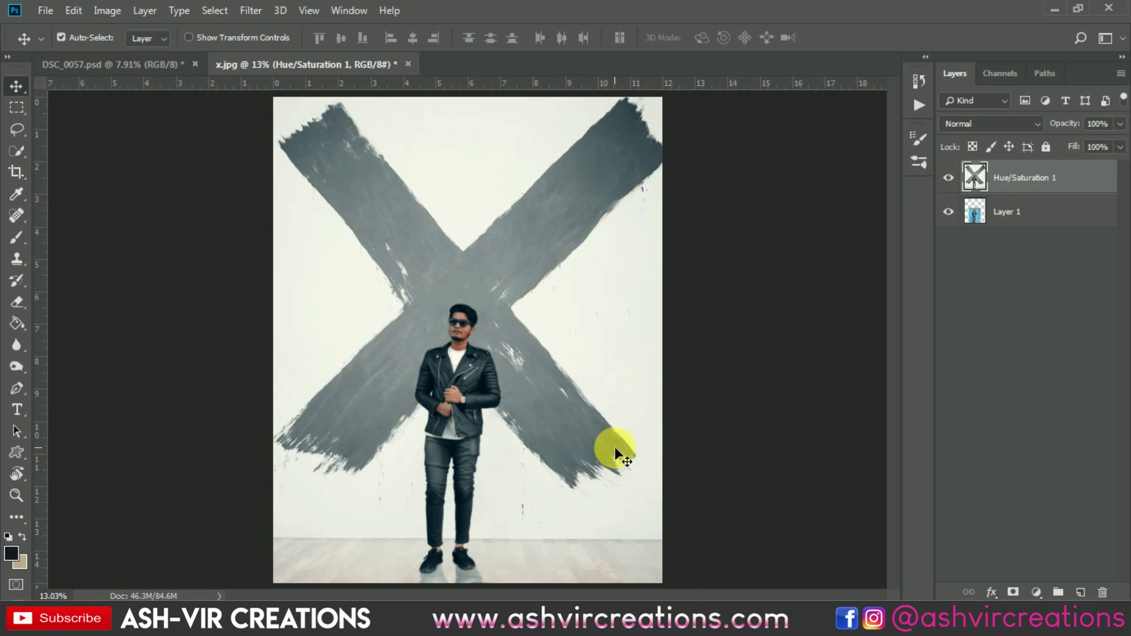
{"action": "scroll", "coordinate": [614, 448], "scroll_direction": "up", "scroll_amount": 1}
{"action": "left_click_drag", "start_coordinate": [613, 451], "coordinate": [652, 398]}
{"action": "scroll", "coordinate": [782, 402], "scroll_direction": "up", "scroll_amount": 2}
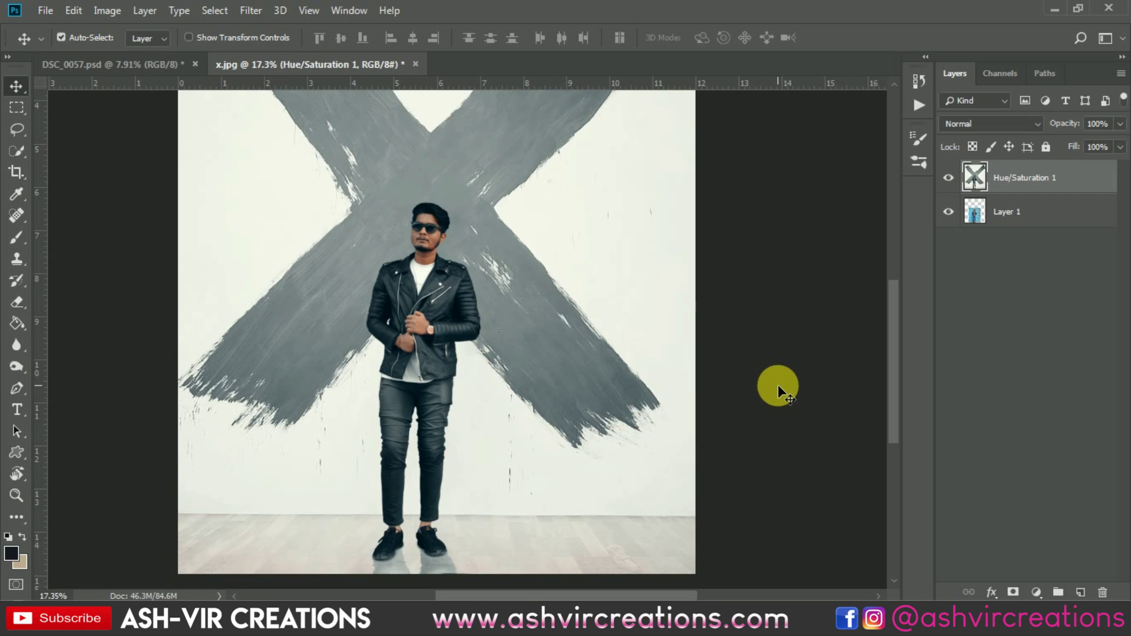
{"action": "scroll", "coordinate": [777, 384], "scroll_direction": "up", "scroll_amount": 3}
{"action": "left_click_drag", "start_coordinate": [661, 383], "coordinate": [797, 350]}
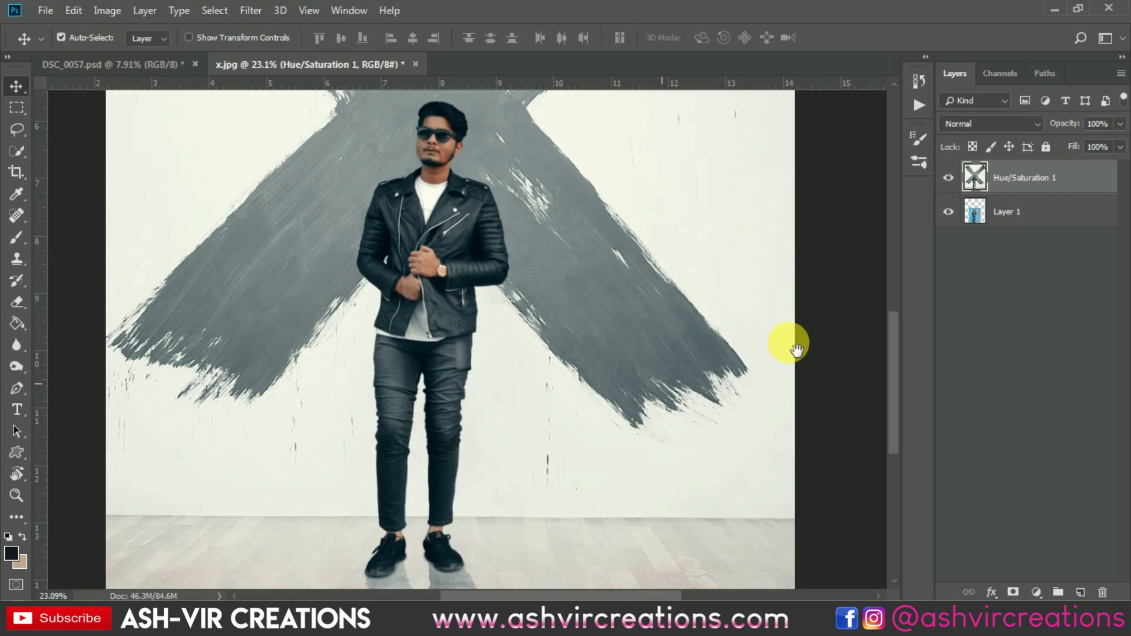
{"action": "scroll", "coordinate": [826, 385], "scroll_direction": "up", "scroll_amount": 2}
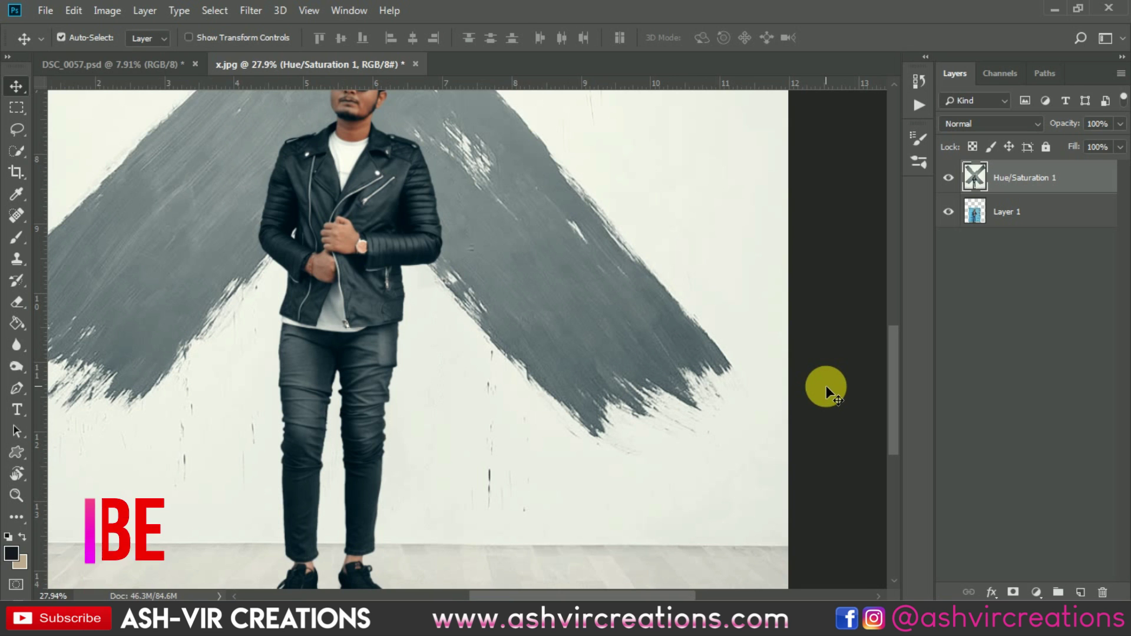
{"action": "scroll", "coordinate": [826, 386], "scroll_direction": "down", "scroll_amount": 2}
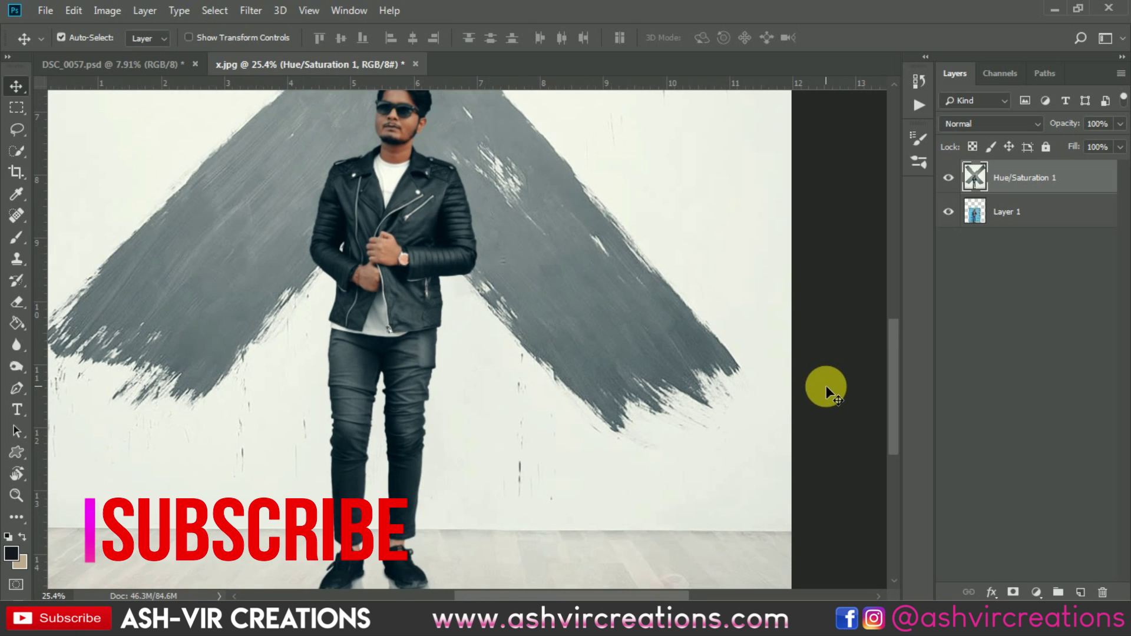
{"action": "scroll", "coordinate": [826, 385], "scroll_direction": "down", "scroll_amount": 4}
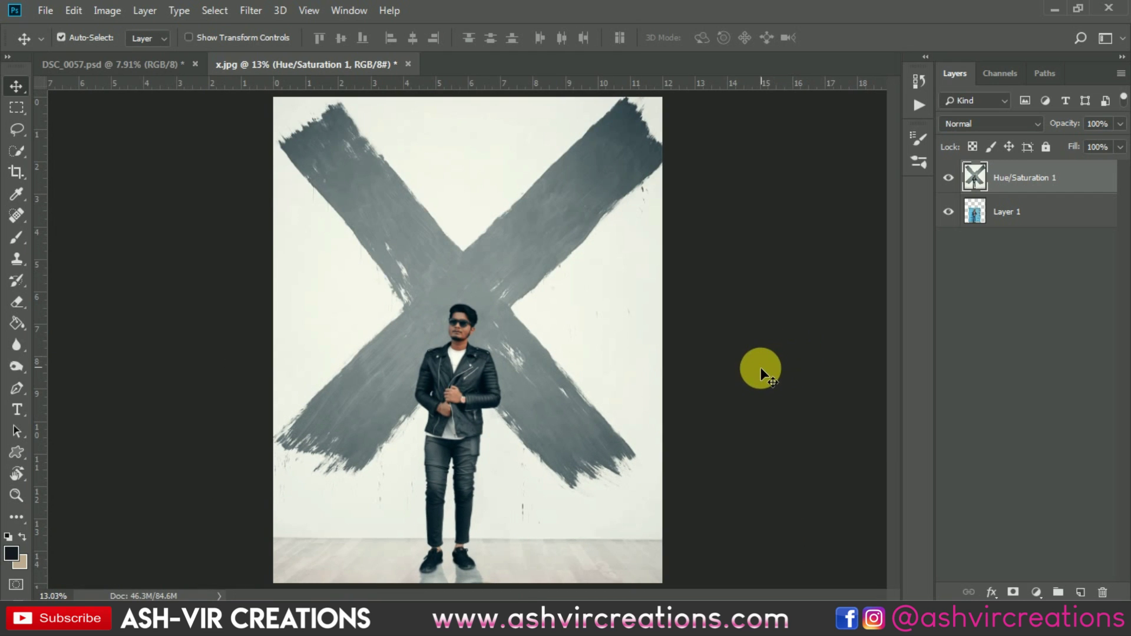
{"action": "scroll", "coordinate": [759, 368], "scroll_direction": "down", "scroll_amount": 1}
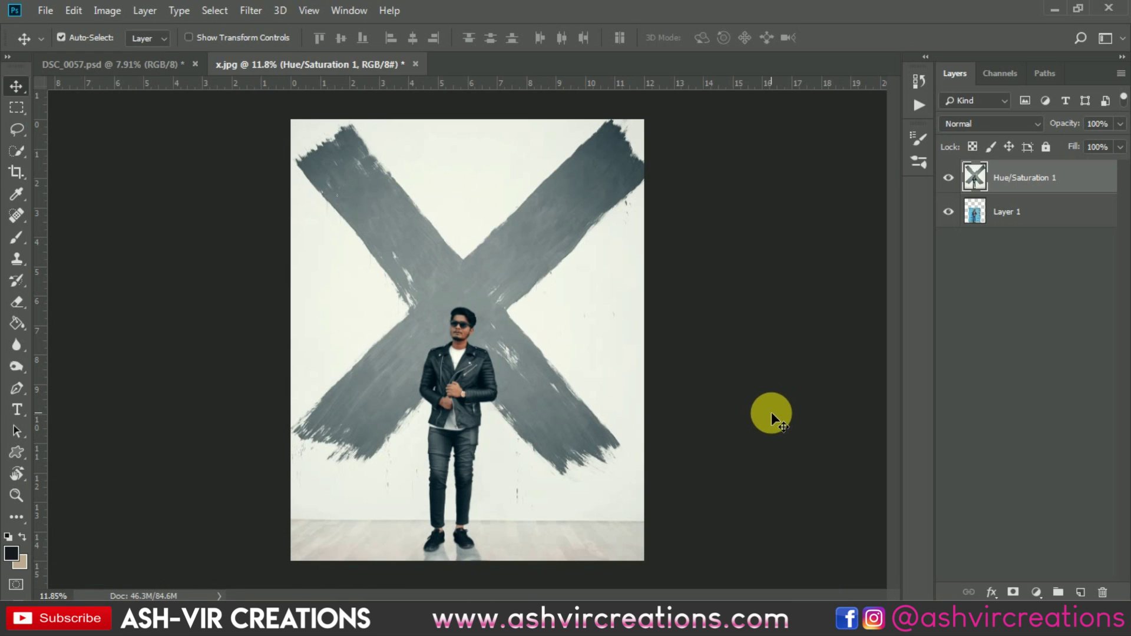
{"action": "scroll", "coordinate": [772, 412], "scroll_direction": "down", "scroll_amount": 1}
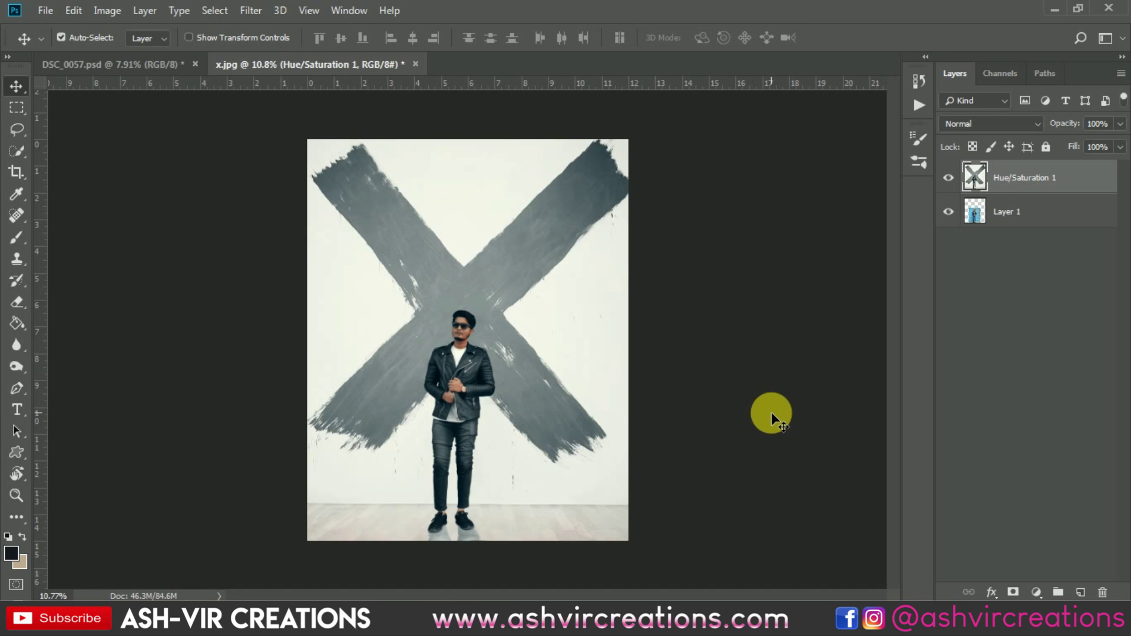